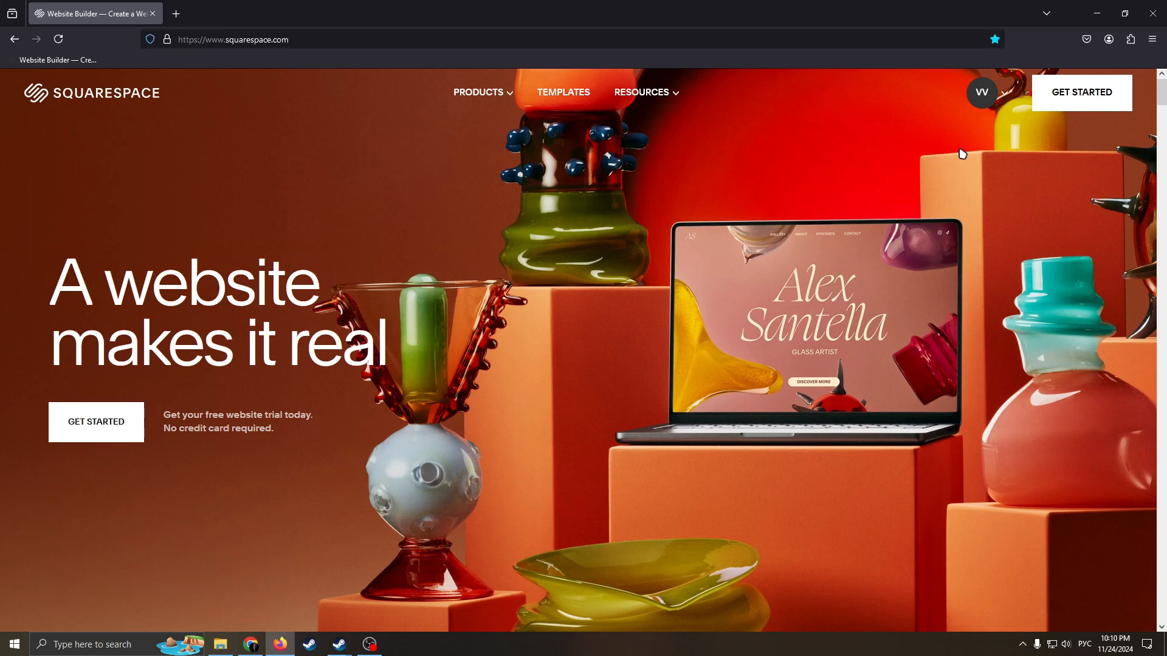
Step: Start setting up a new website from the Squarespace home page
click(1004, 94)
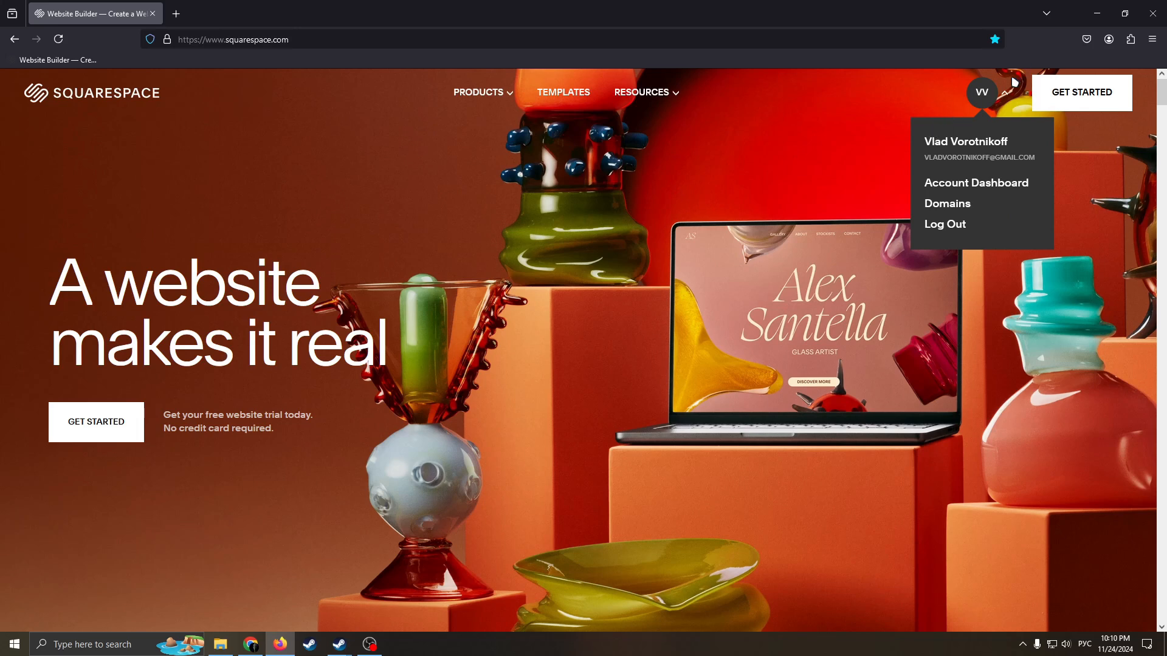
click(1006, 94)
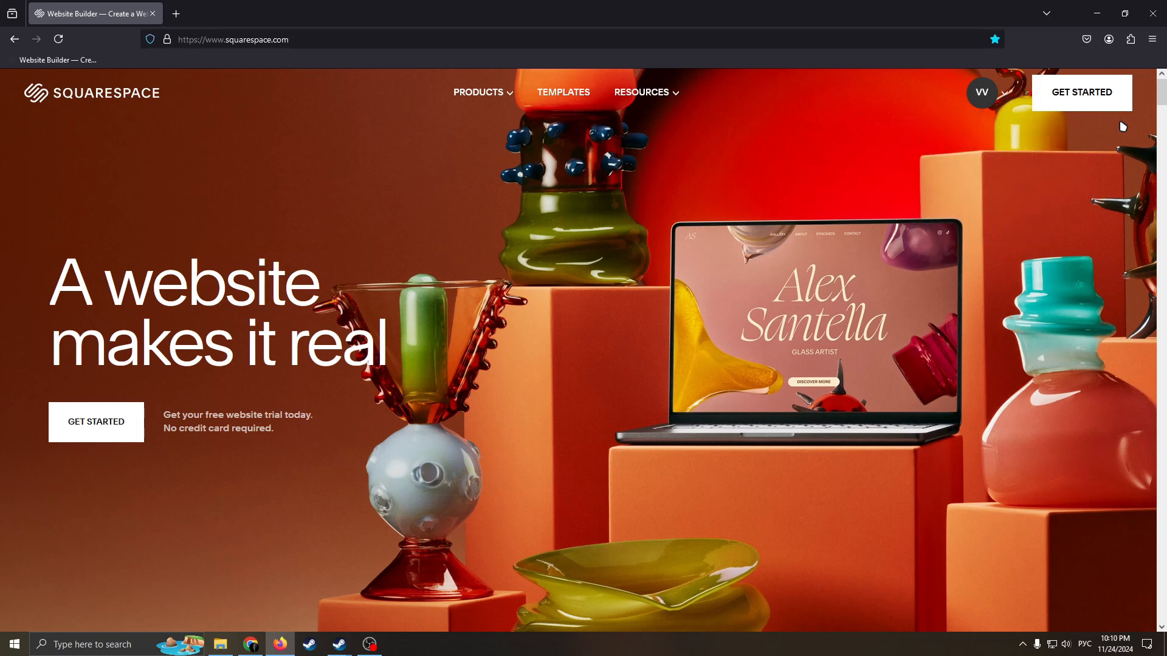
click(1076, 102)
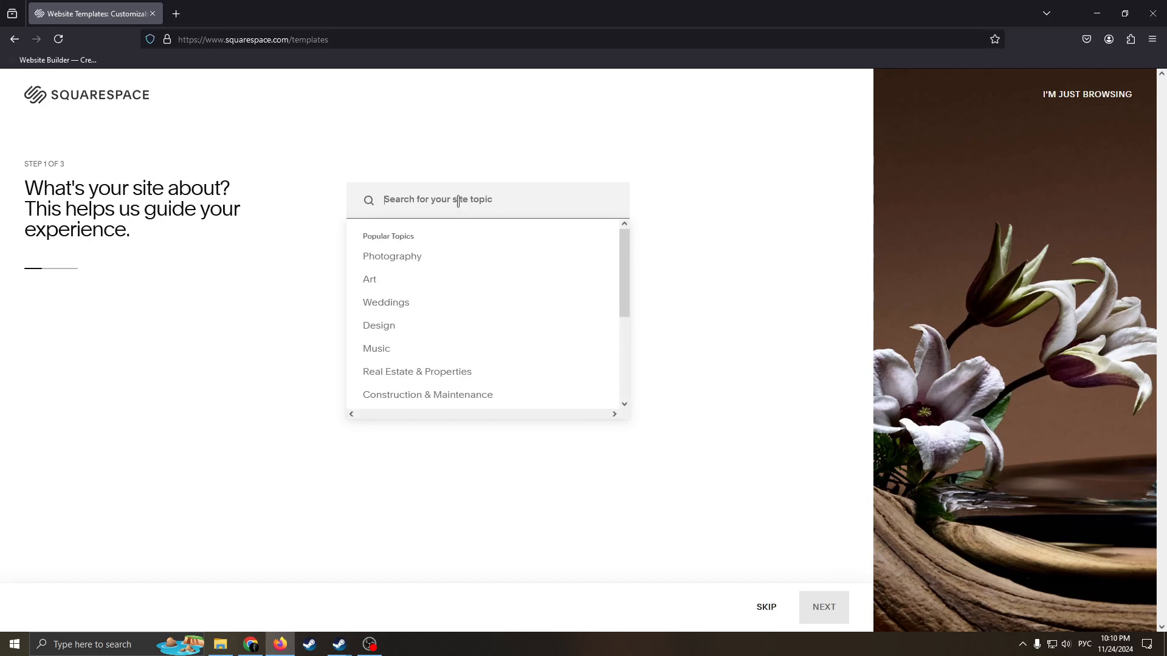
text(Аф)
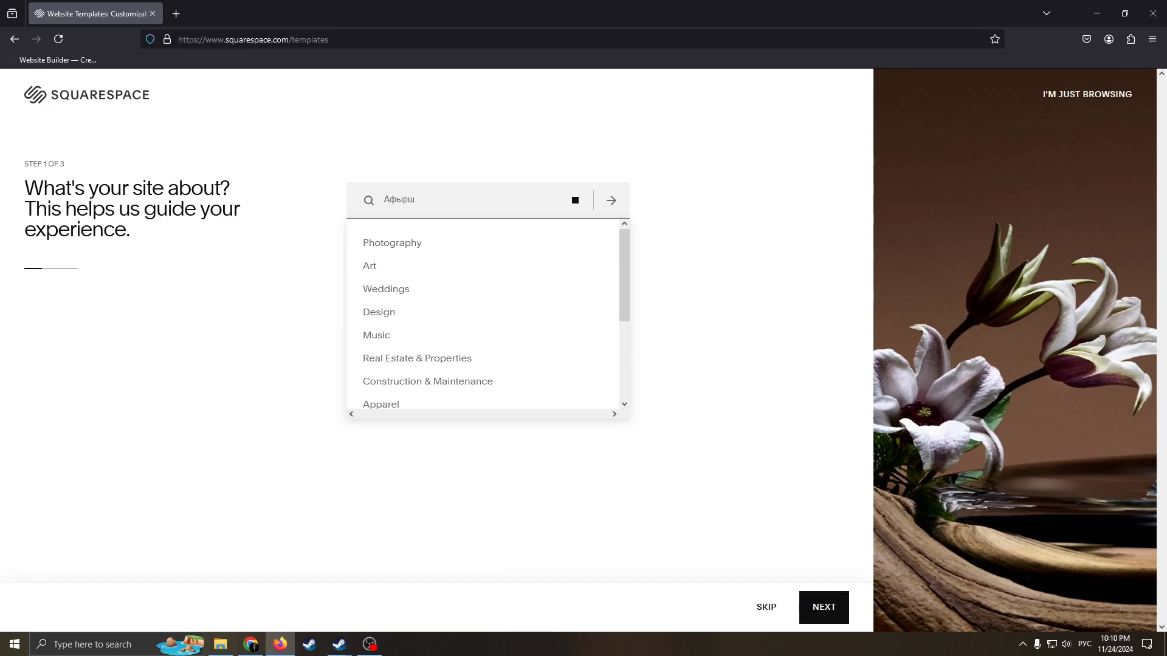
text(ырш)
key(BackSpace)
key(BackSpace)
key(BackSpace)
key(BackSpace)
key(BackSpace)
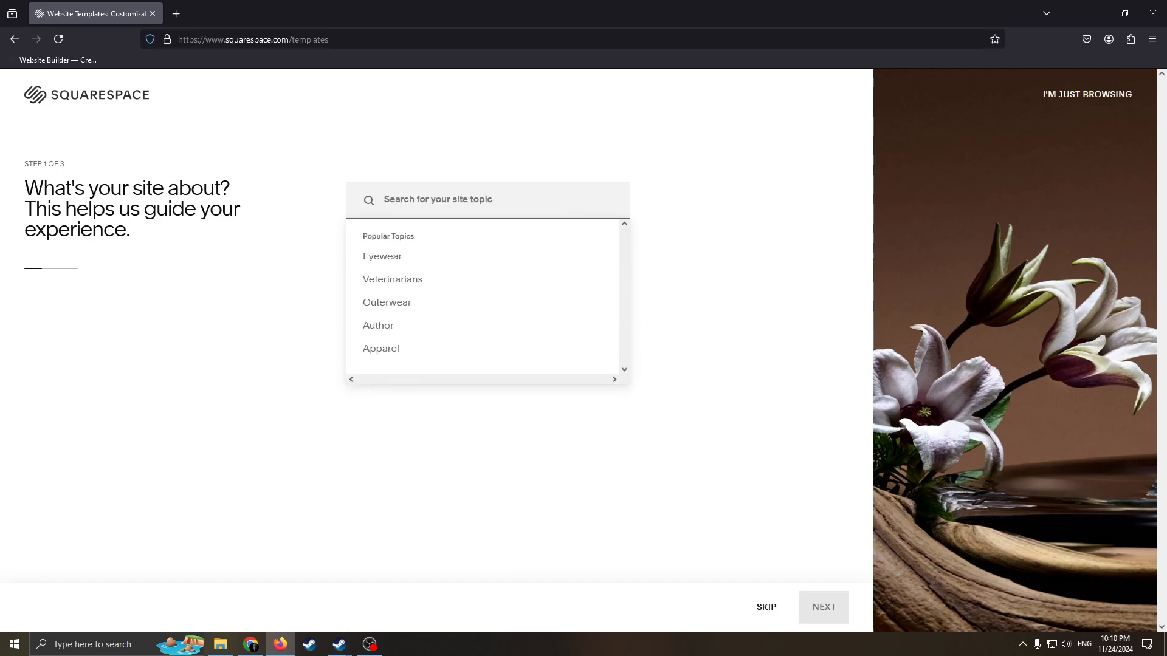
Step: Enter "fashion" as the site topic and submit it to continue to the website goals
text(fashion)
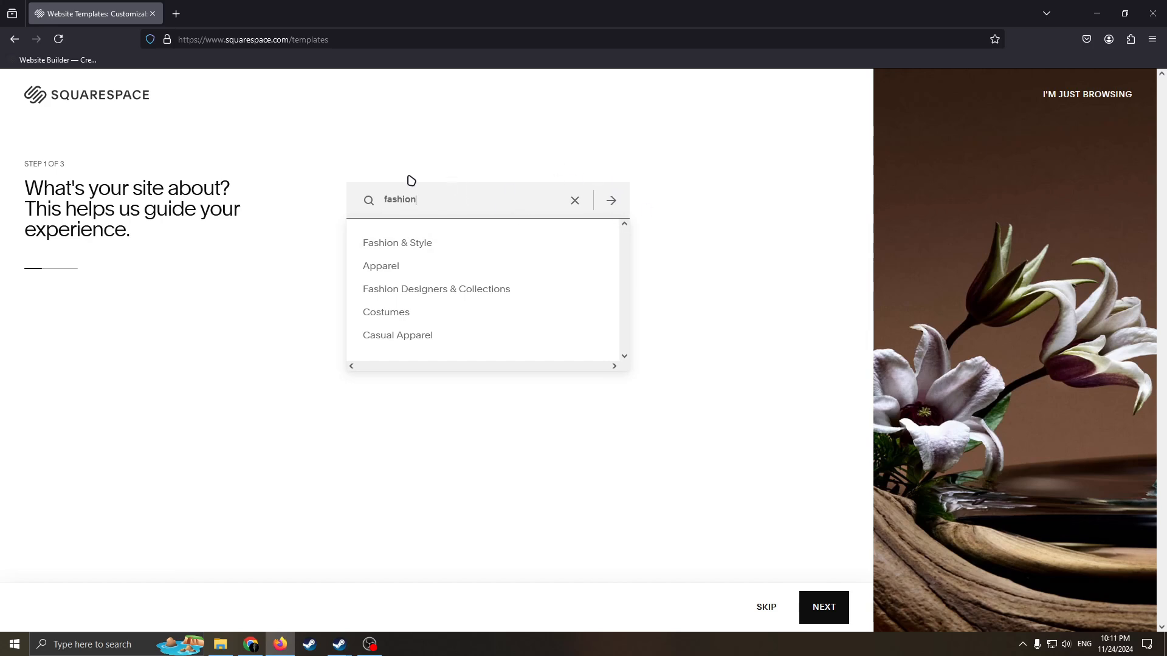
drag(436, 200, 363, 201)
click(487, 202)
click(611, 200)
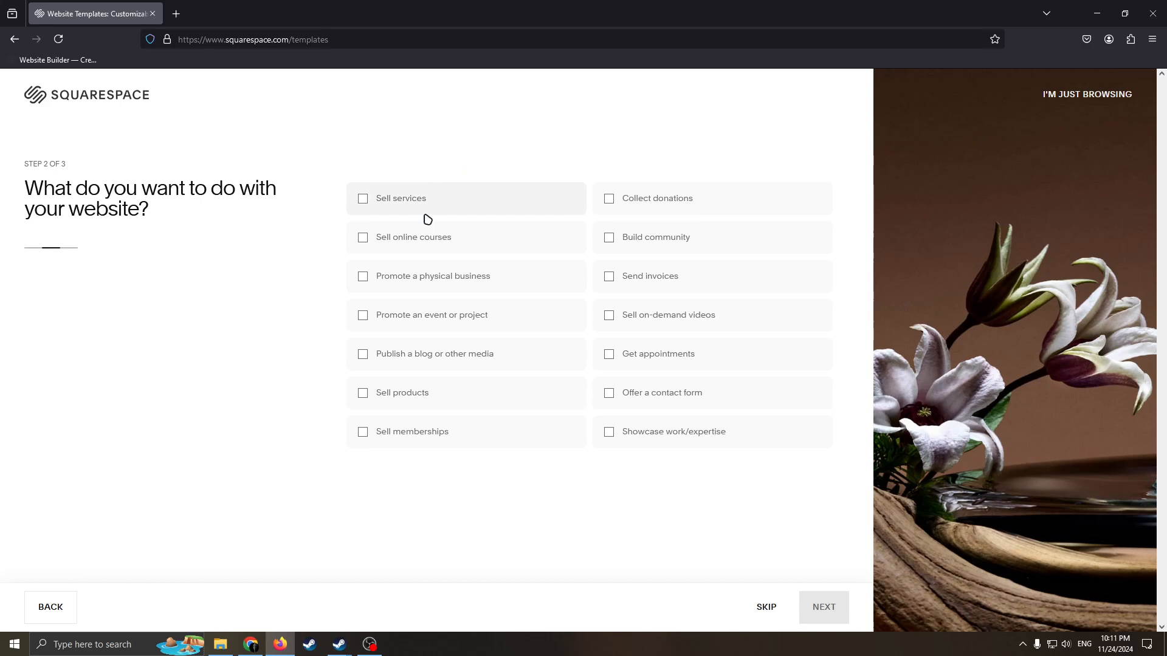
Step: Choose Publish a blog or other media, Build community and Promote a physical business as the website goals and continue
drag(268, 191, 137, 189)
drag(282, 189, 47, 183)
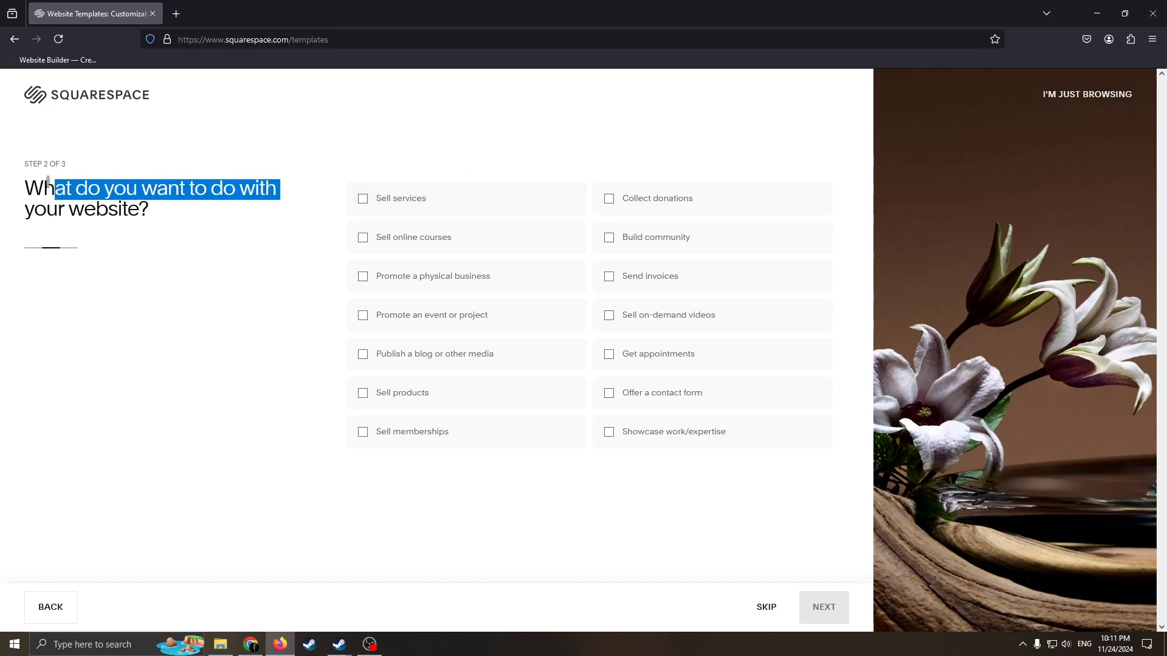
click(313, 196)
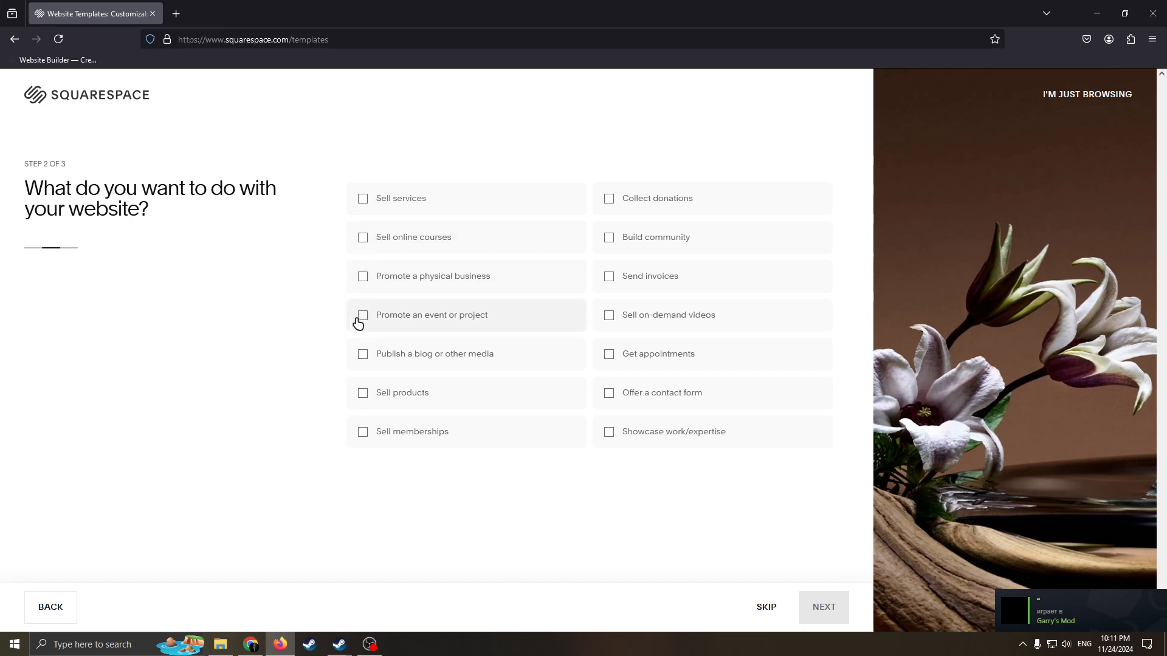
click(363, 356)
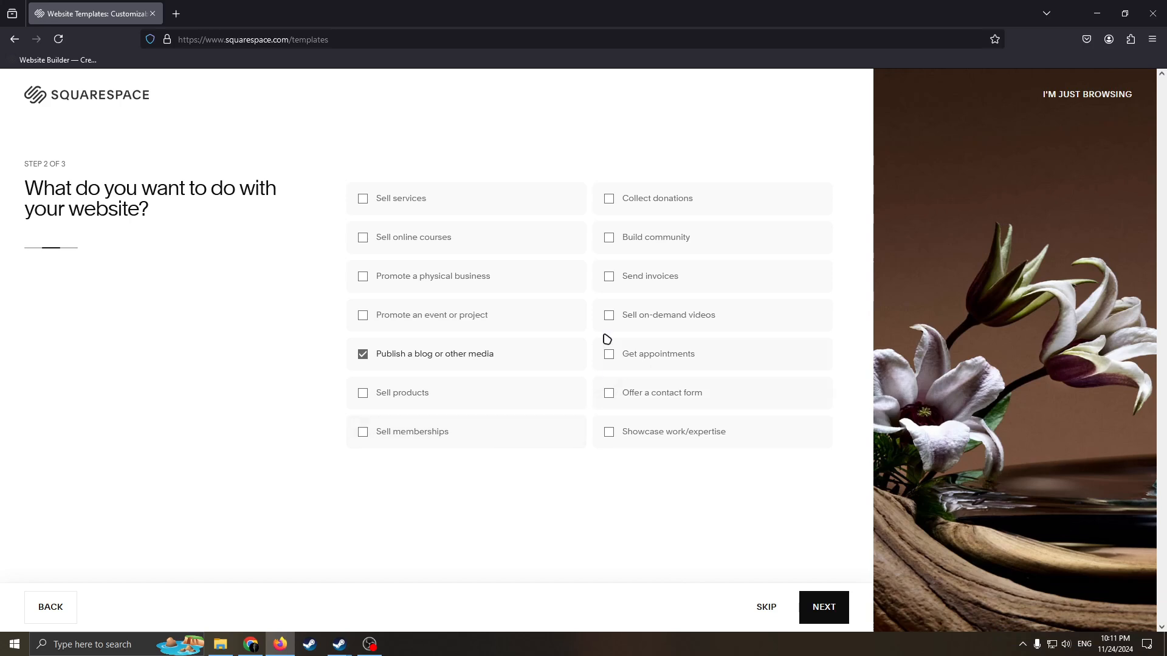
click(608, 237)
click(365, 277)
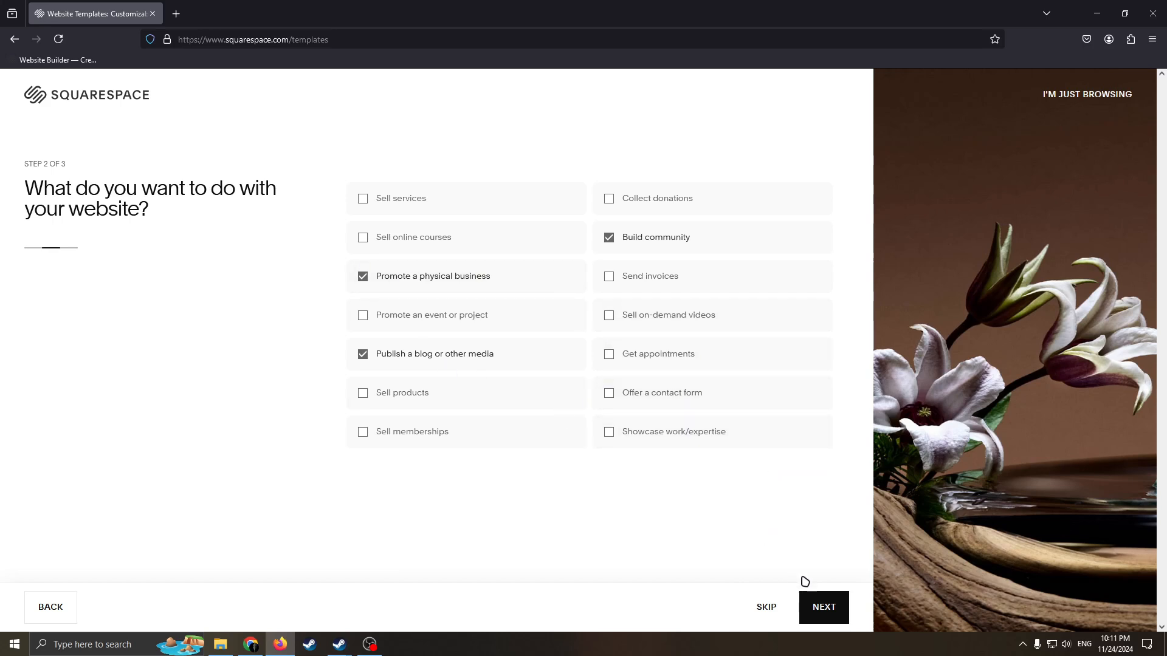
click(809, 607)
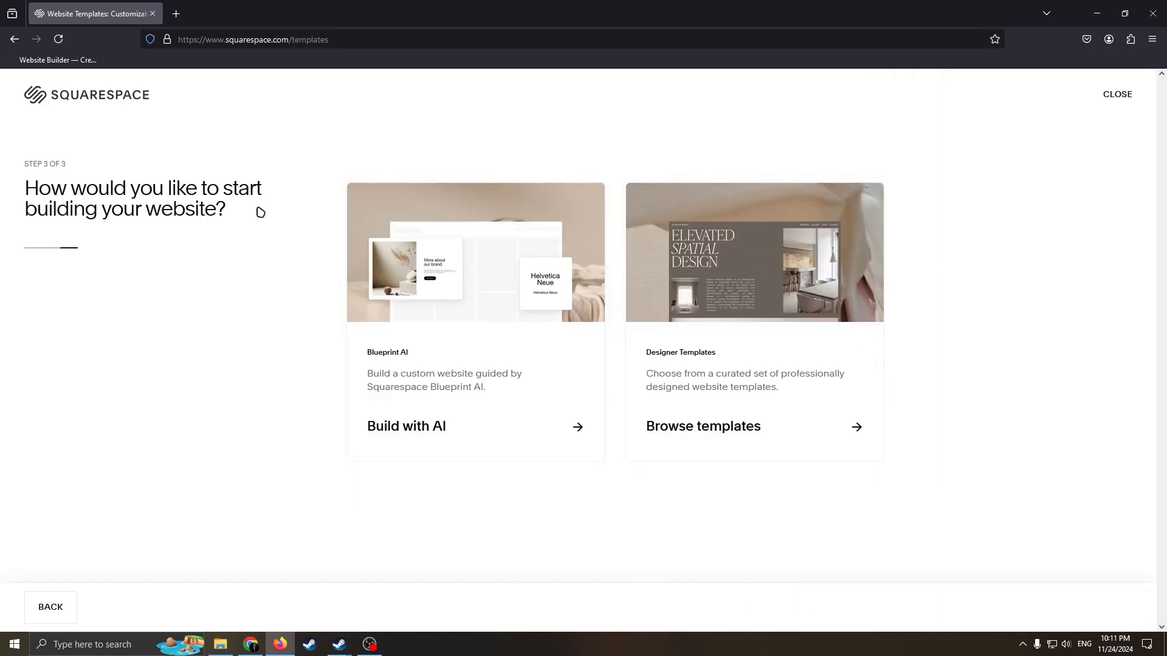
Step: Choose to start building the website by browsing the designer templates
drag(98, 189, 3, 186)
drag(282, 194, 186, 210)
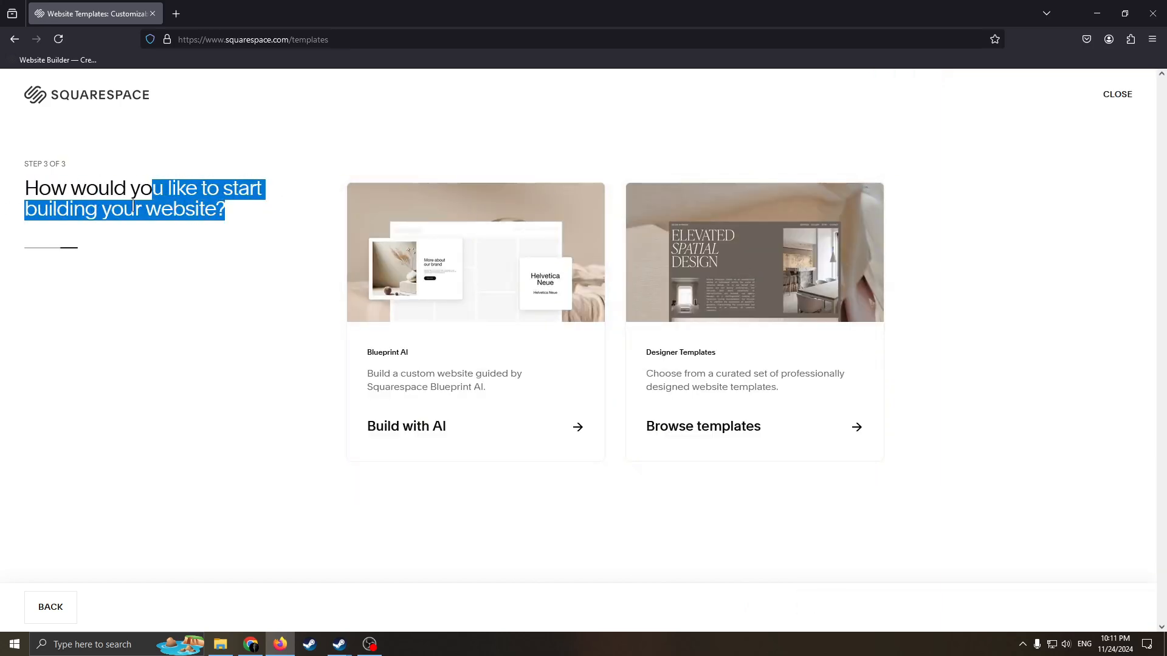
click(238, 242)
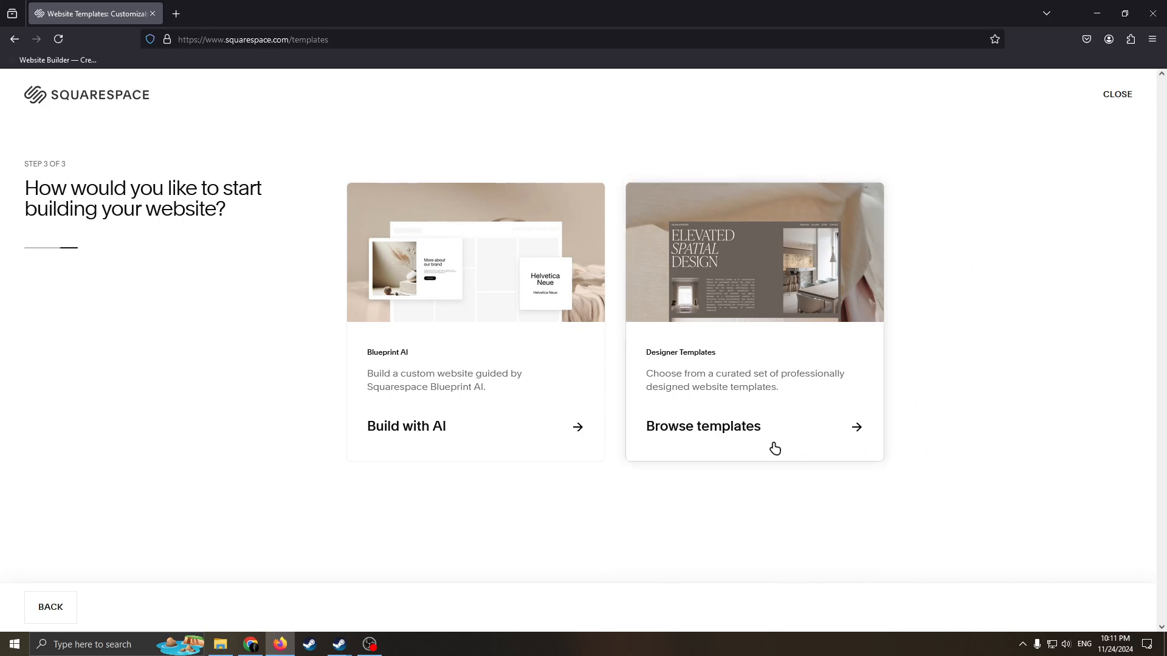
click(787, 418)
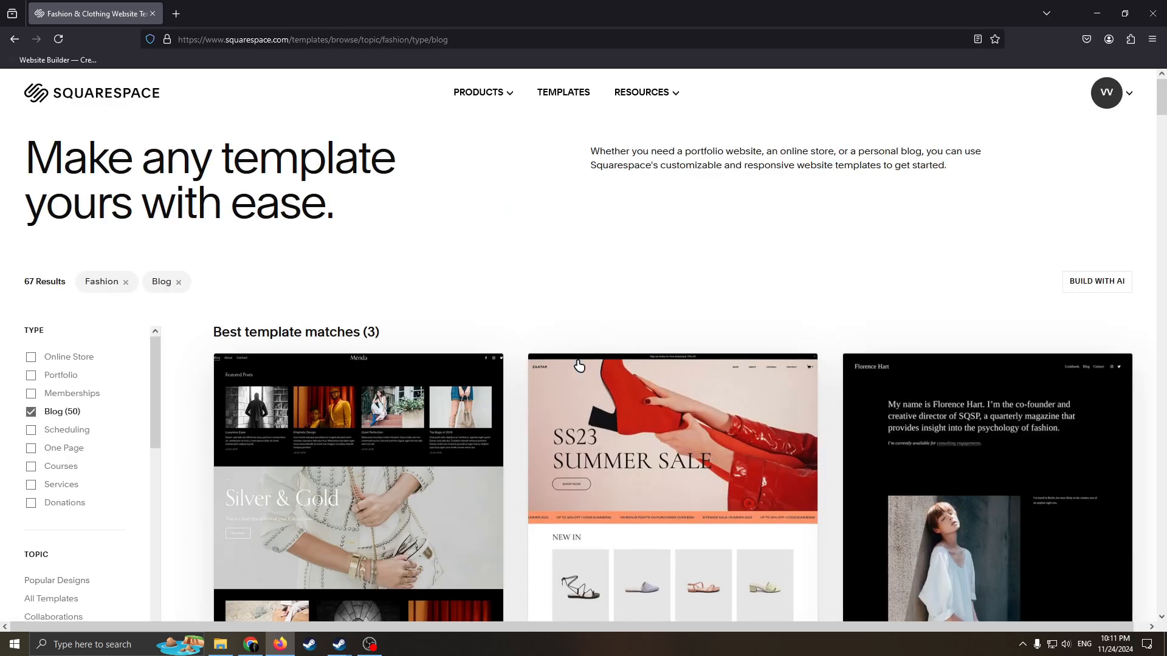
Step: Look through the best template matches and the fashion templates to compare their designs
scroll(605, 318, down, 6)
scroll(547, 322, up, 6)
scroll(653, 291, down, 8)
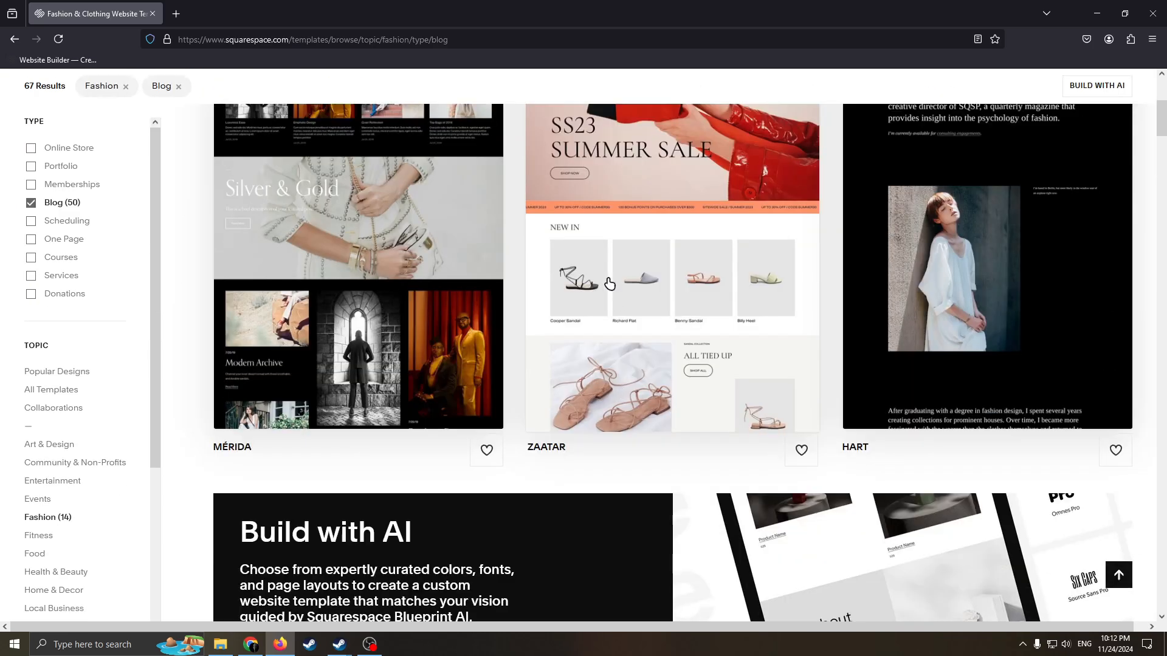
scroll(560, 313, up, 8)
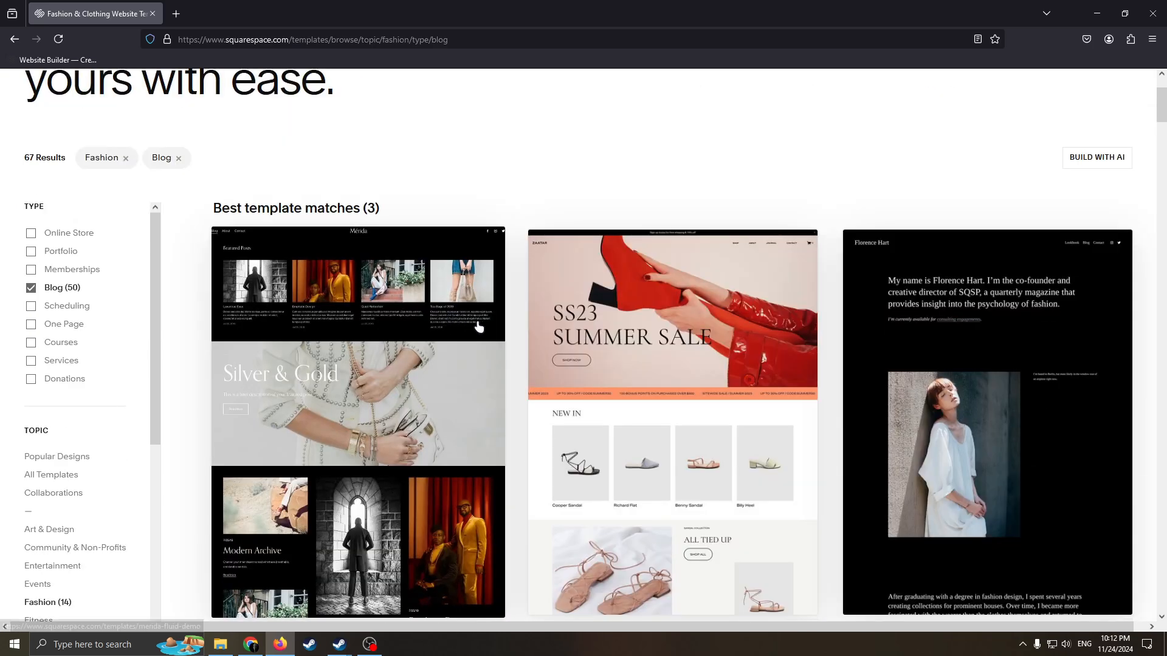
scroll(479, 325, down, 3)
scroll(260, 334, down, 2)
scroll(99, 409, down, 4)
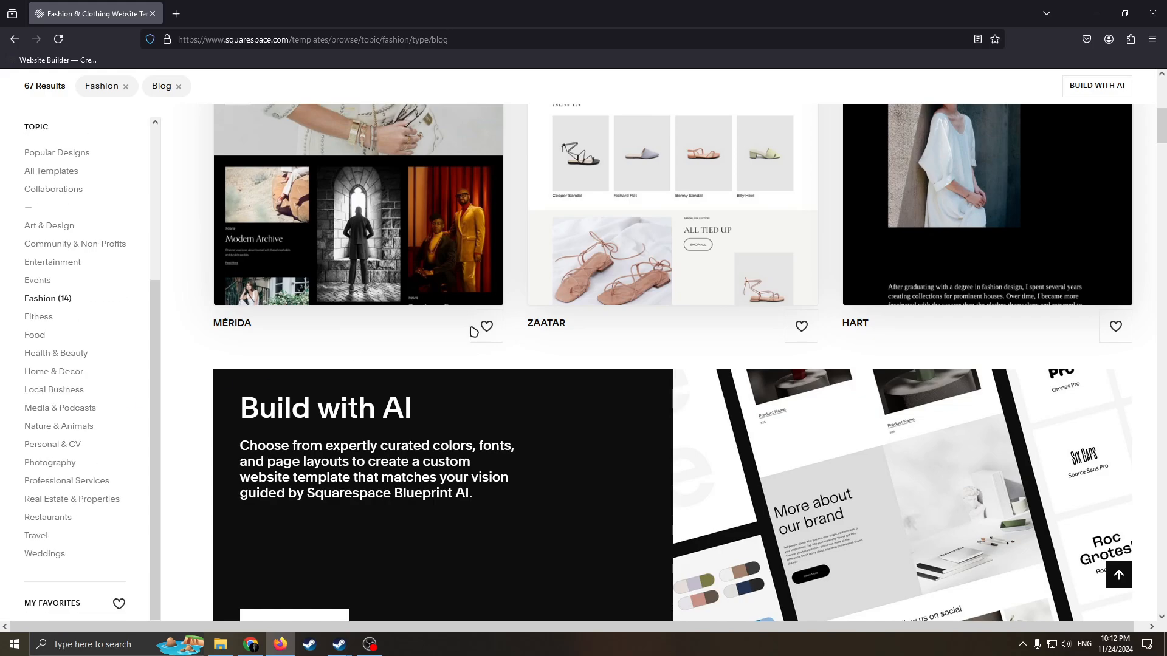
scroll(549, 307, up, 7)
scroll(548, 307, down, 10)
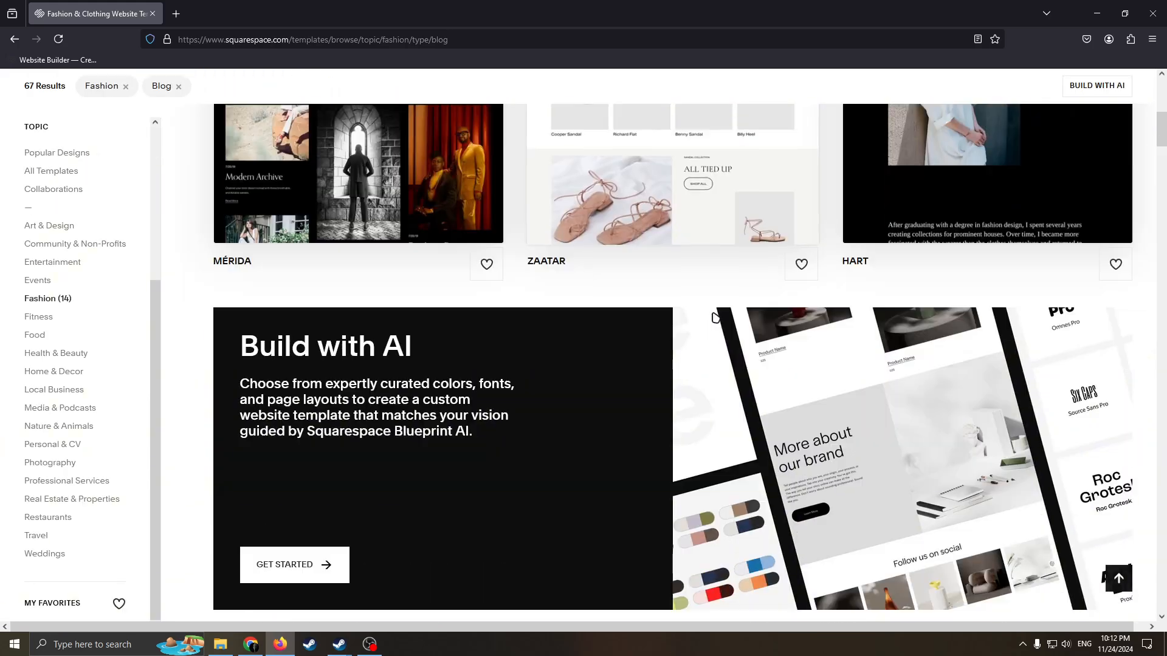
scroll(668, 365, down, 8)
scroll(399, 300, up, 1)
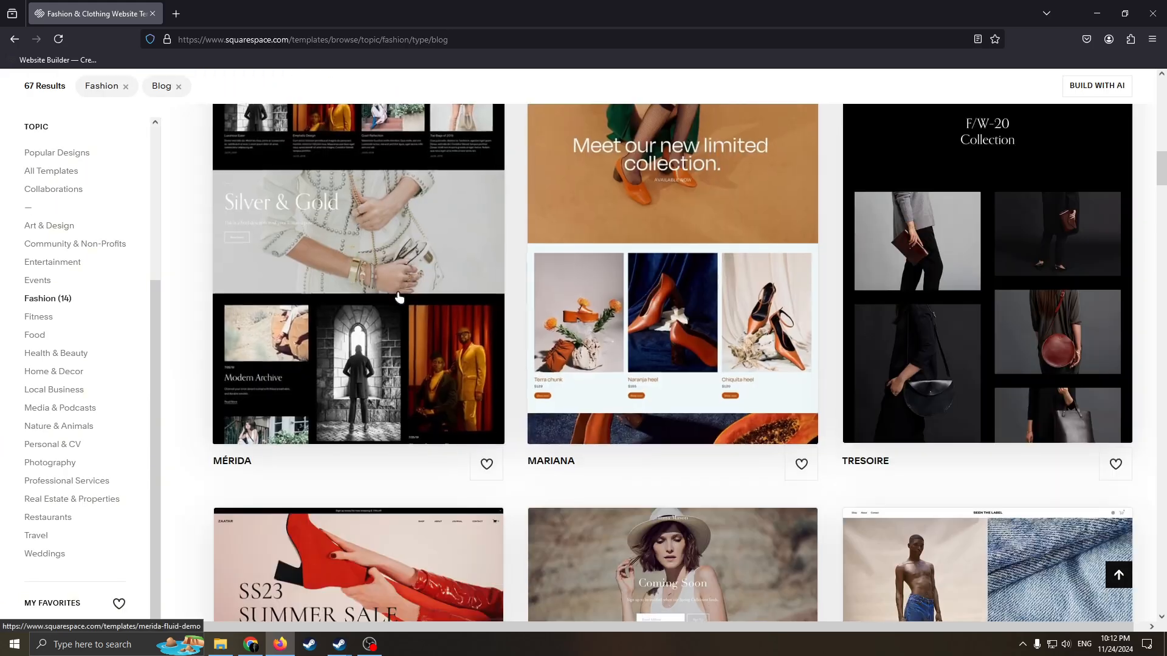
scroll(466, 372, down, 4)
scroll(465, 372, down, 6)
scroll(396, 328, up, 18)
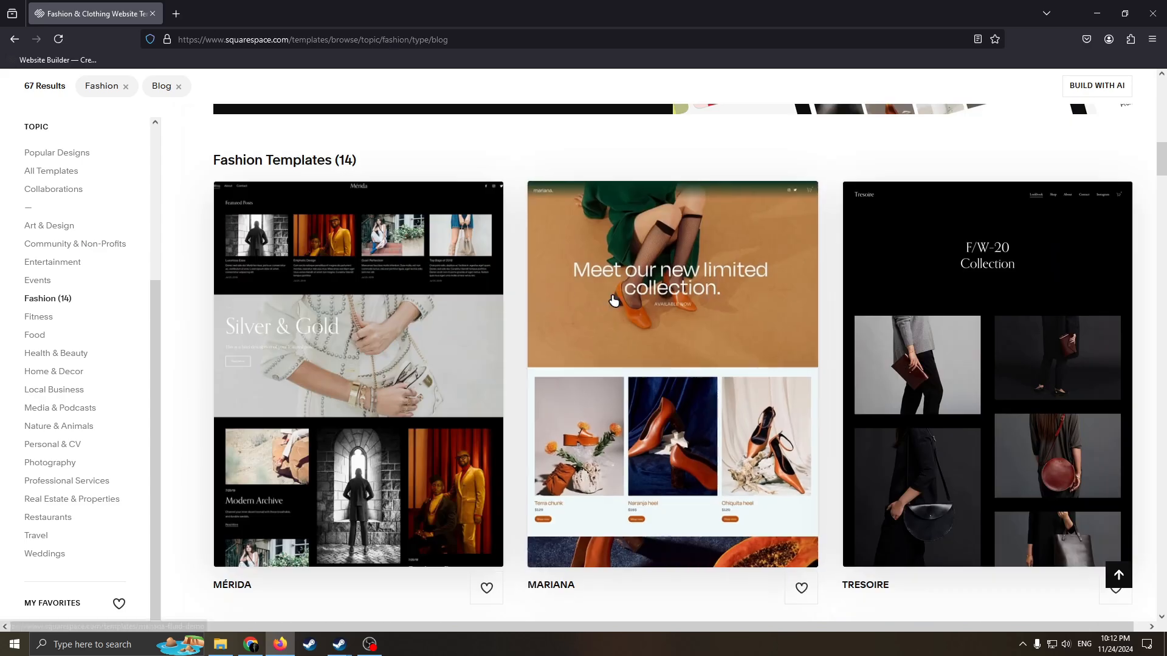
scroll(688, 335, up, 10)
scroll(547, 331, down, 8)
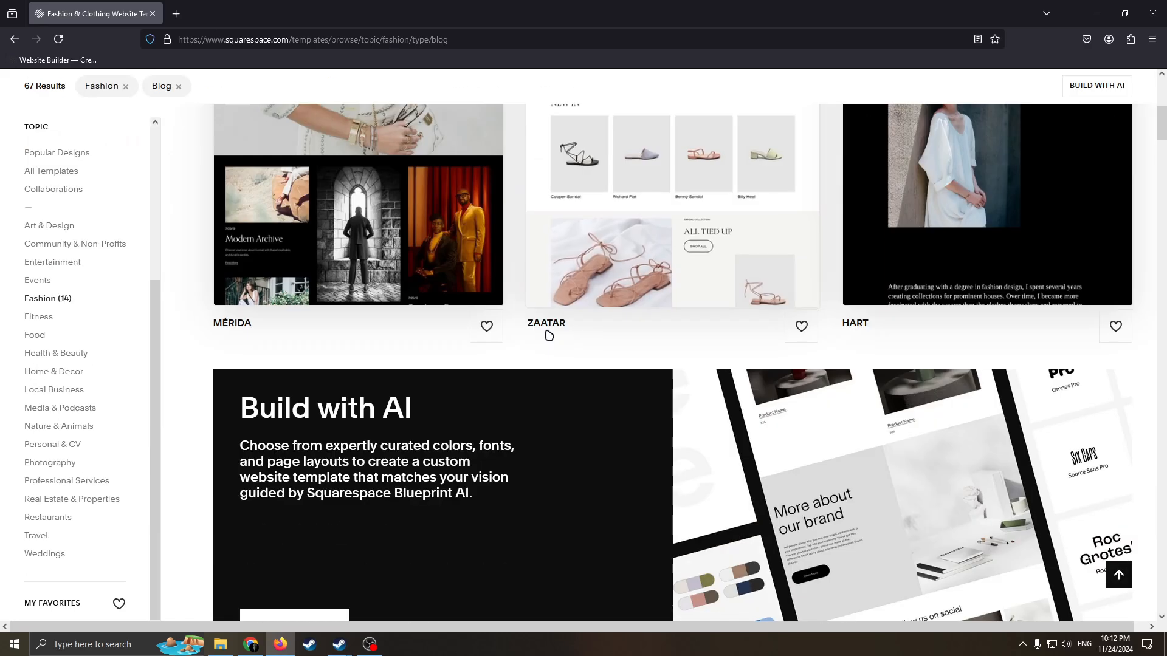
scroll(684, 316, up, 2)
scroll(737, 386, down, 9)
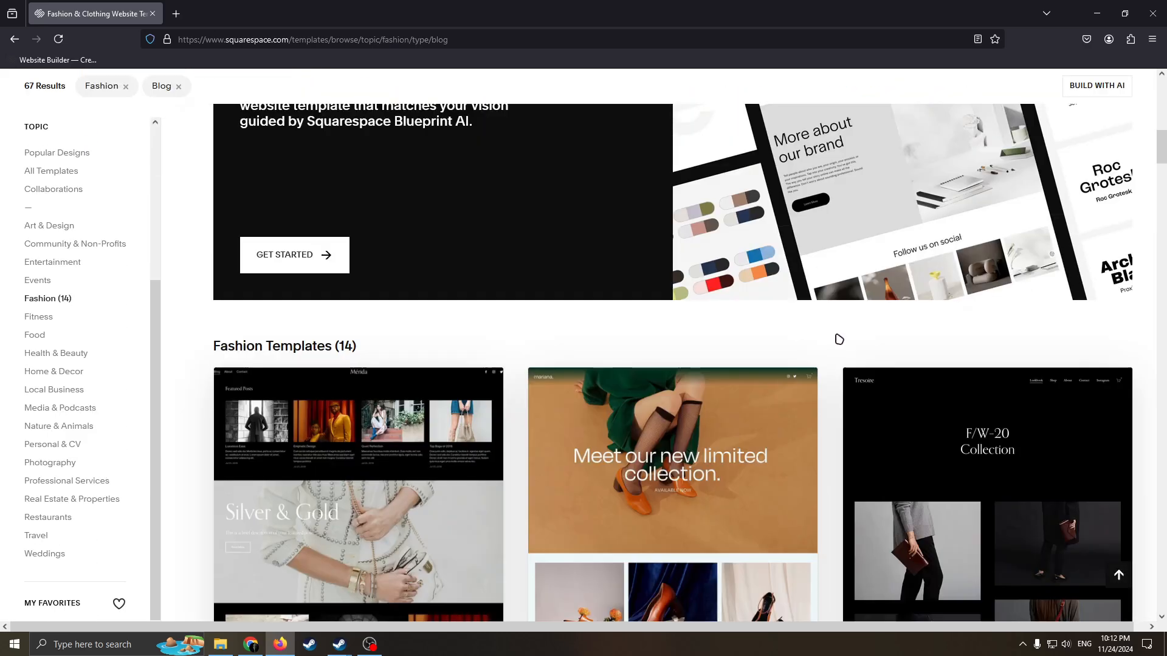
scroll(516, 225, down, 5)
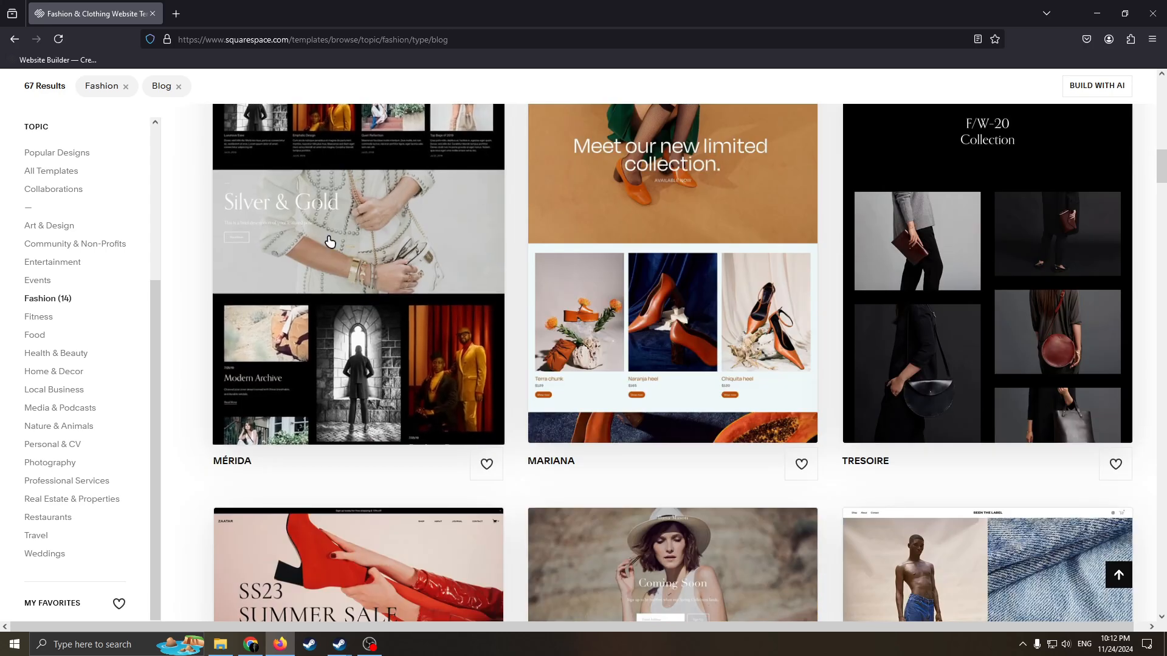
scroll(365, 292, up, 2)
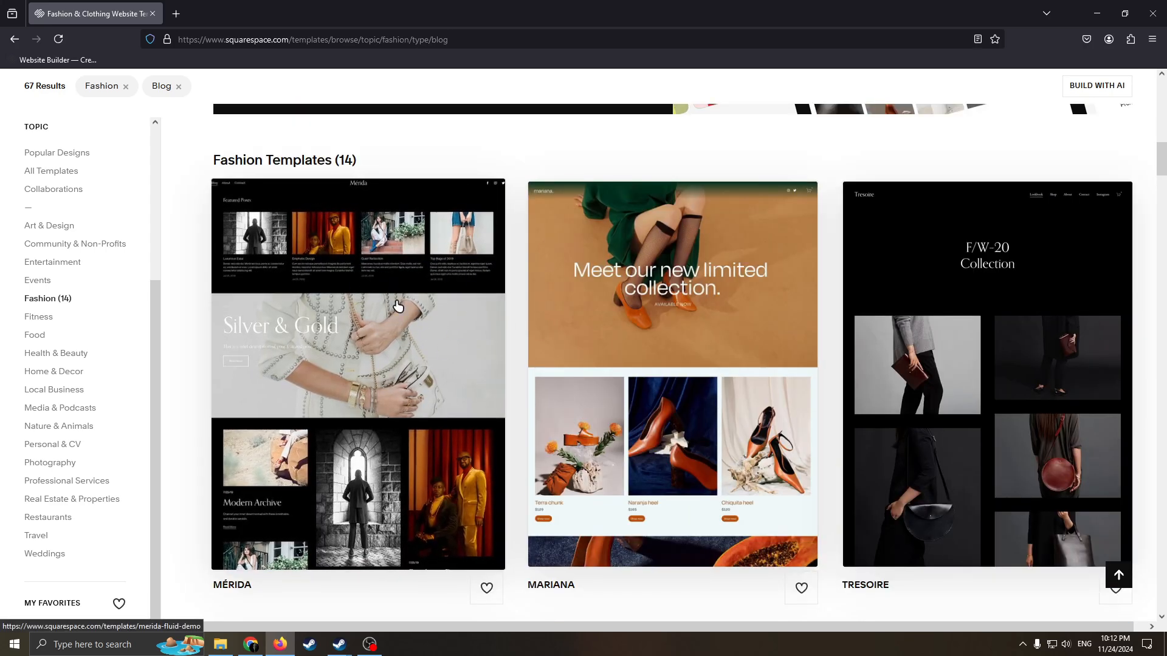
Step: Open the Mérida fashion template and examine the layout of its preview page
click(355, 296)
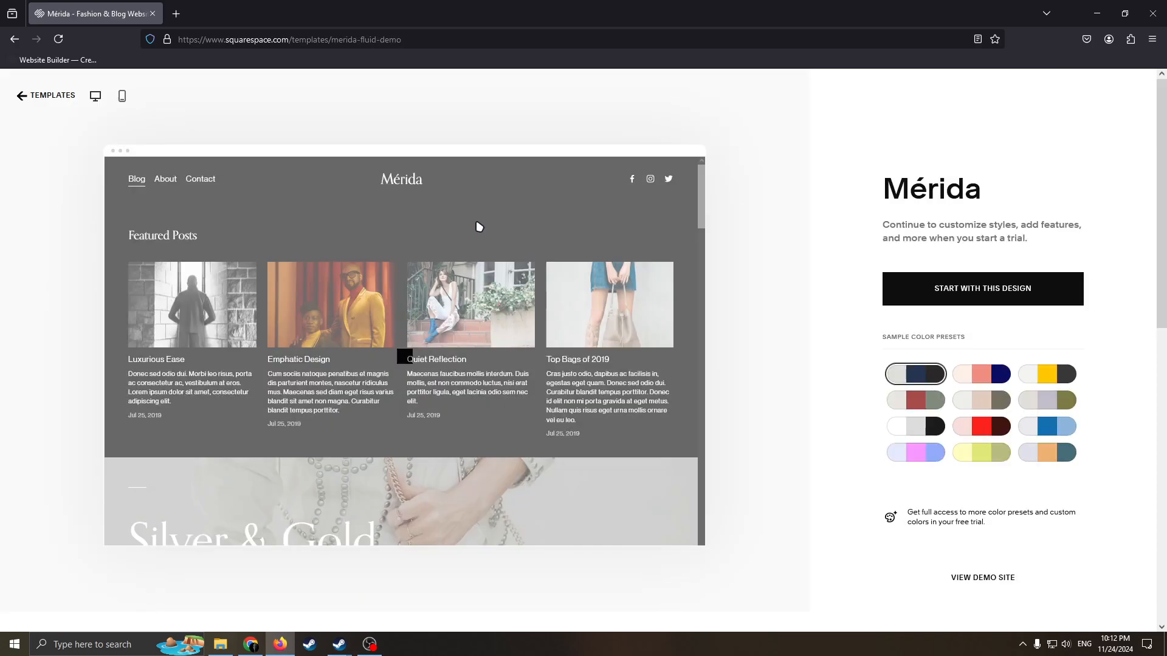
scroll(655, 255, down, 3)
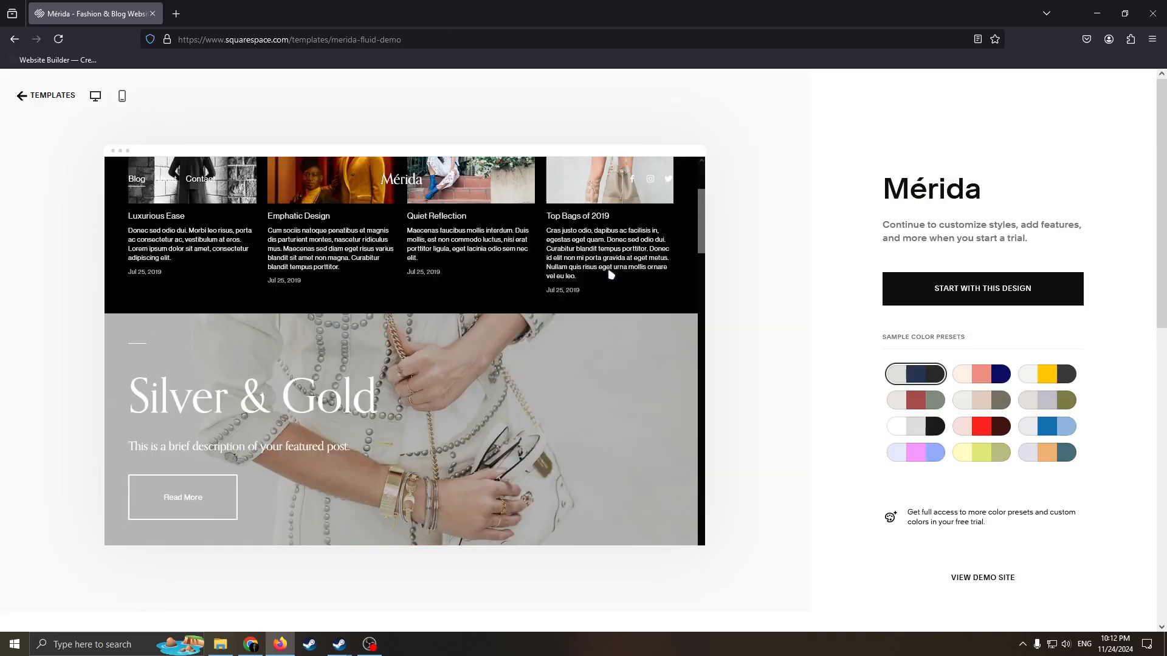
scroll(608, 267, up, 3)
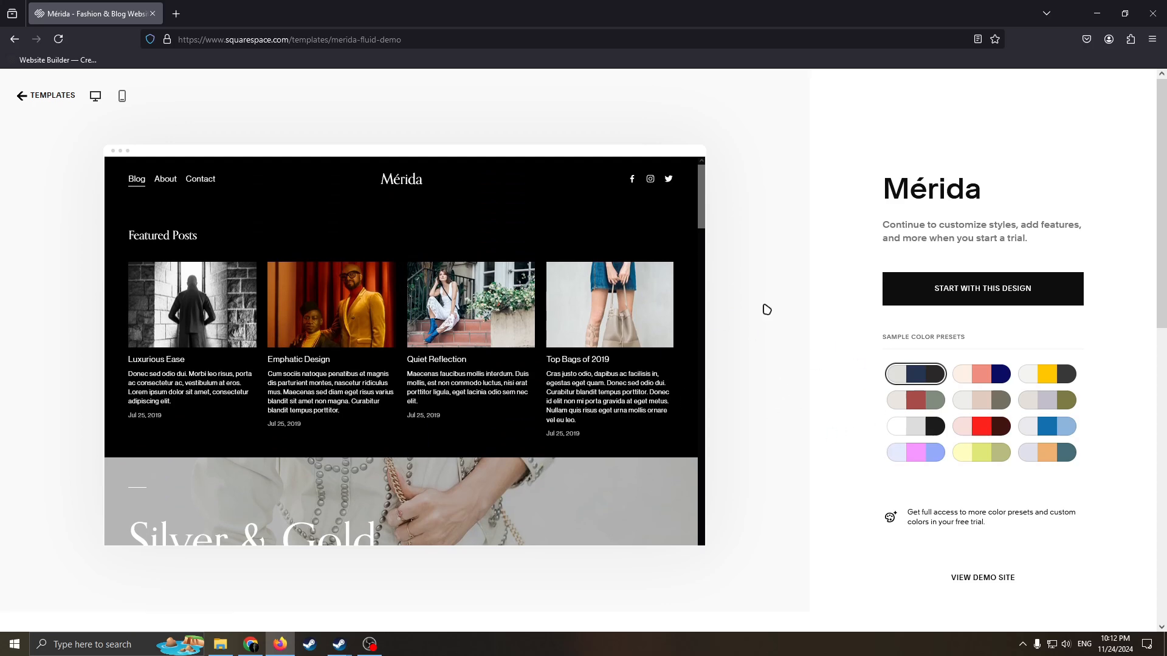
scroll(599, 299, down, 5)
scroll(608, 304, up, 5)
scroll(549, 344, down, 5)
scroll(453, 268, up, 5)
scroll(448, 334, down, 1)
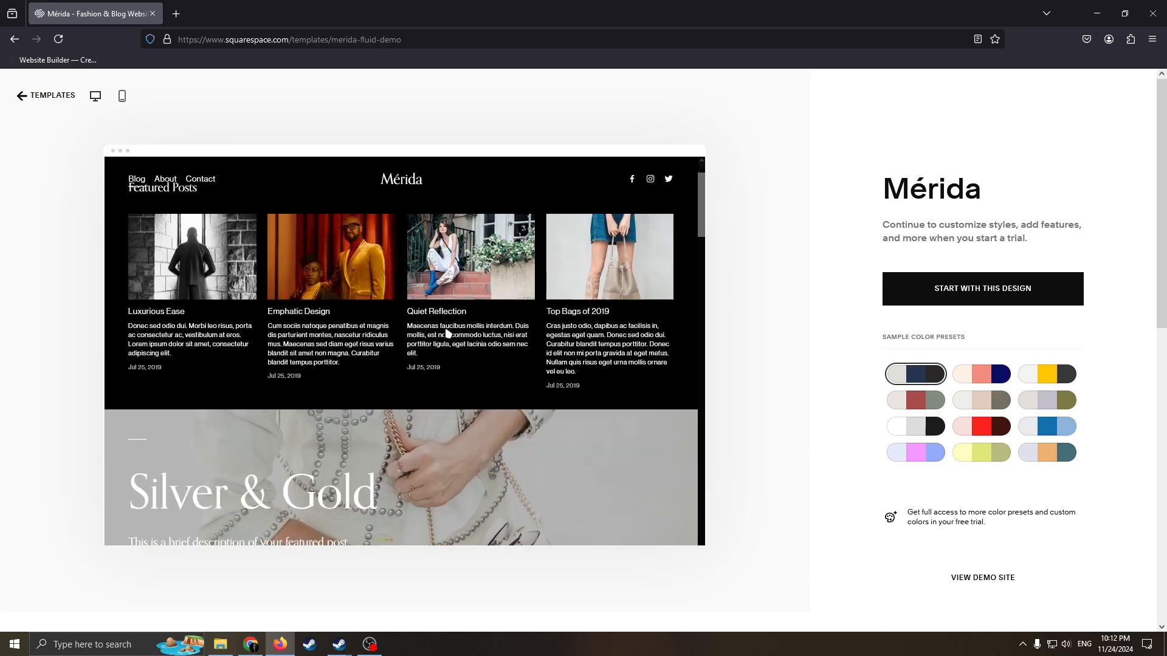
scroll(547, 328, up, 1)
scroll(673, 316, down, 5)
scroll(544, 328, down, 5)
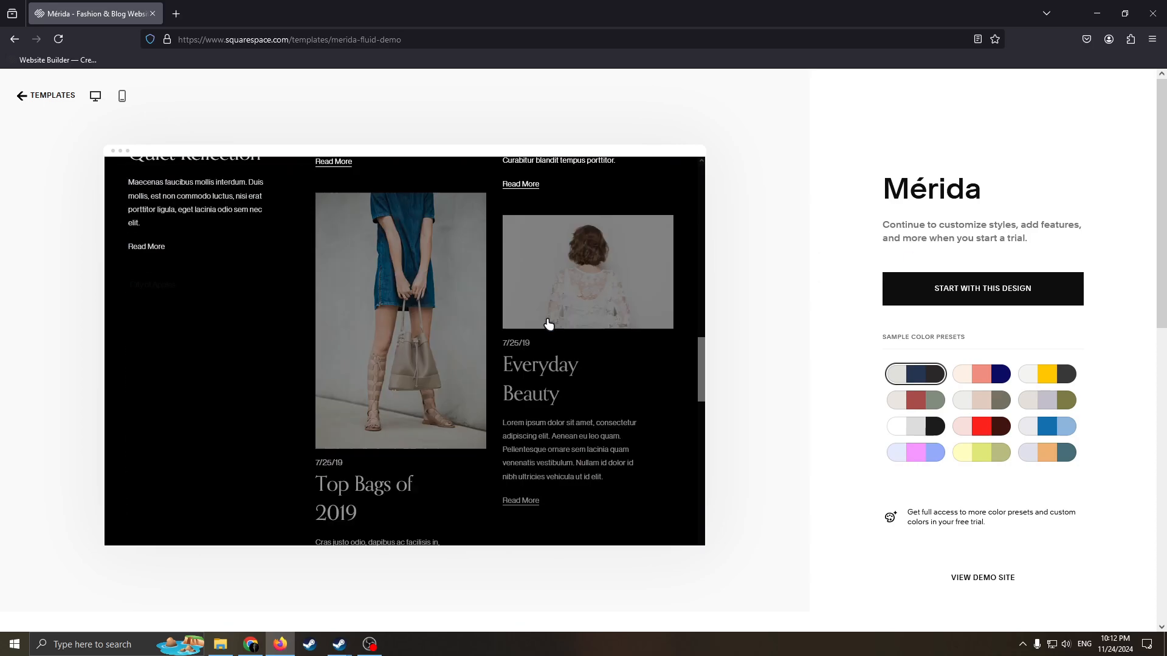
scroll(607, 250, up, 10)
scroll(693, 274, up, 2)
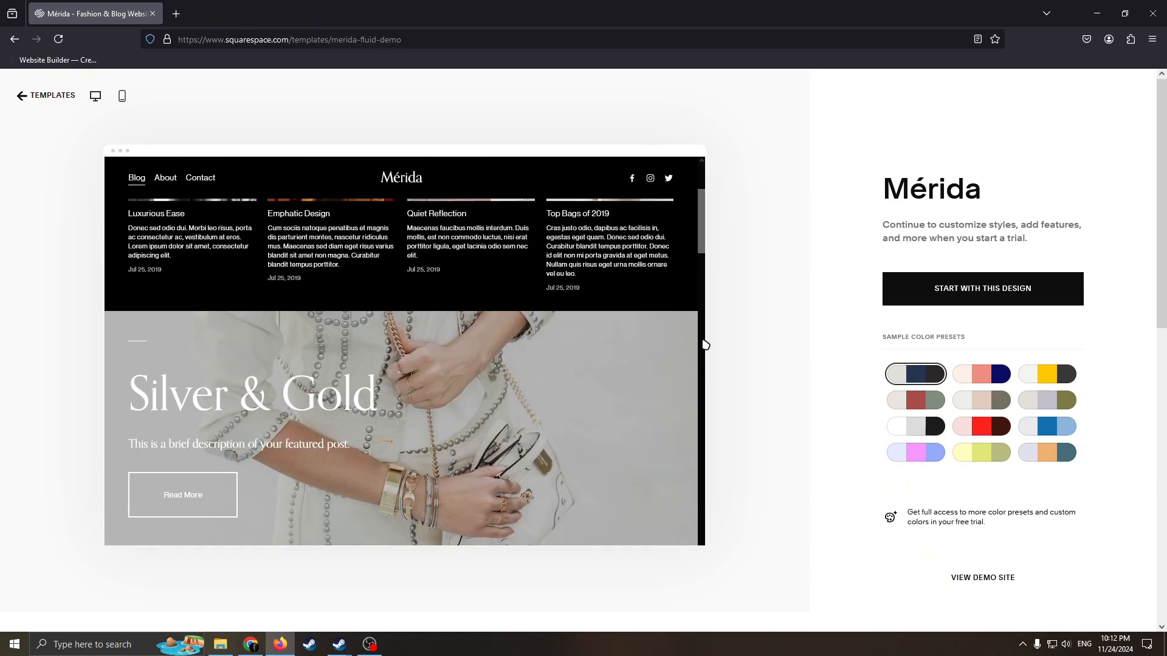
scroll(581, 329, up, 3)
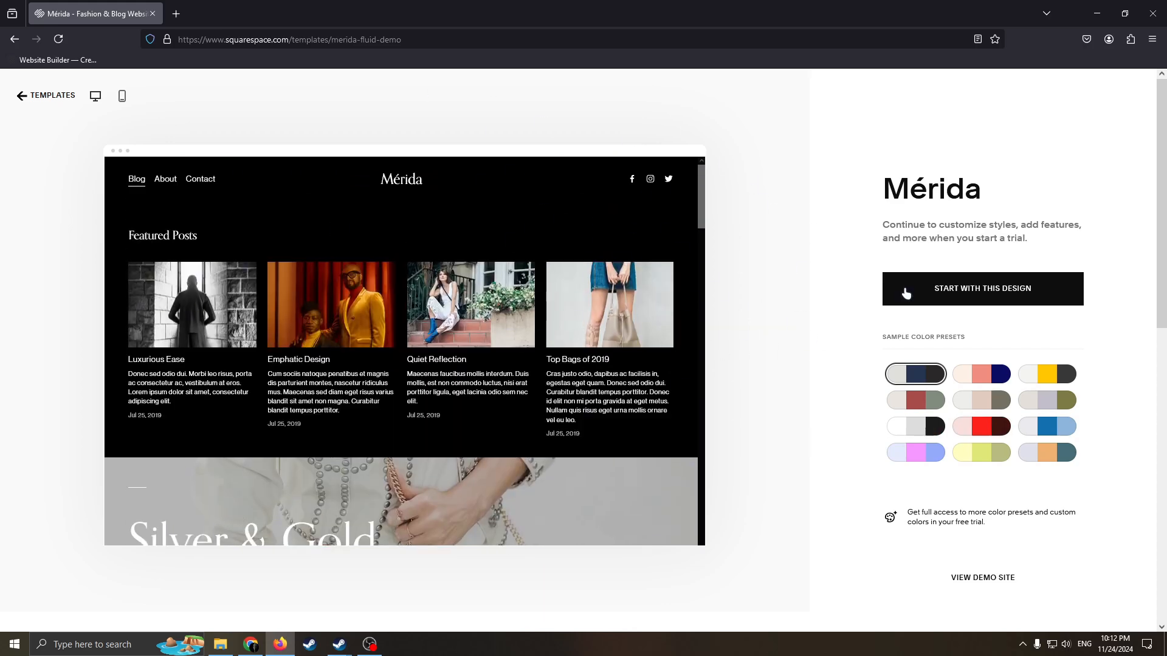
Step: Preview the Mérida template with the red sample color preset, and switch it to the blue preset
click(970, 426)
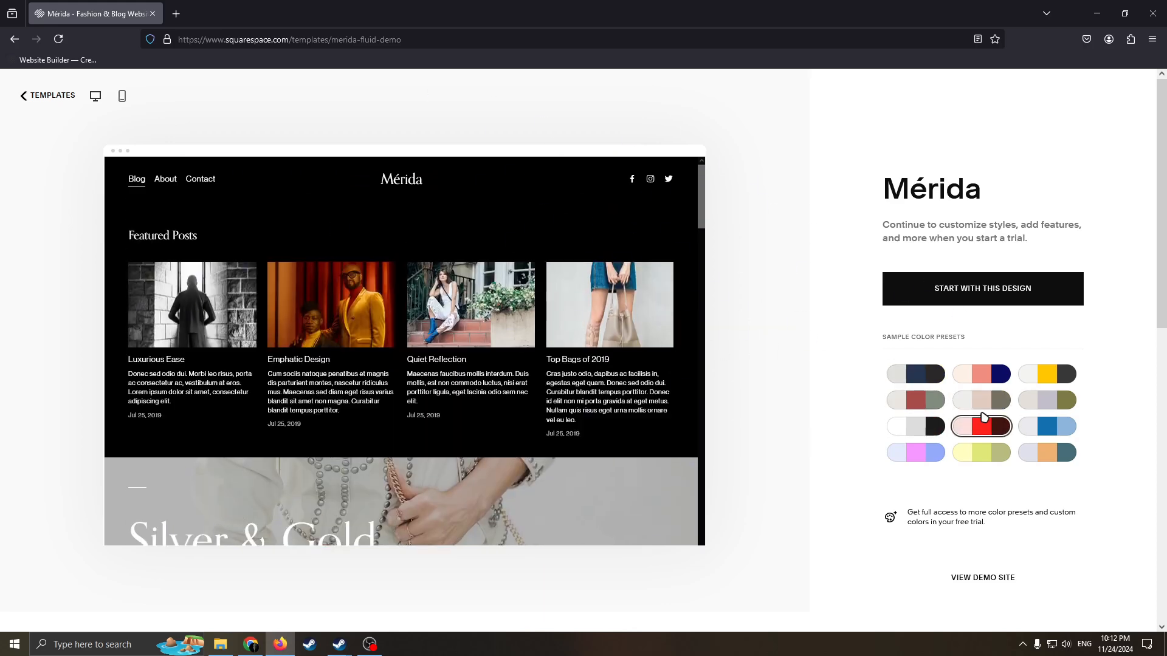
scroll(851, 408, down, 3)
scroll(617, 403, up, 3)
scroll(615, 357, down, 3)
scroll(615, 365, up, 3)
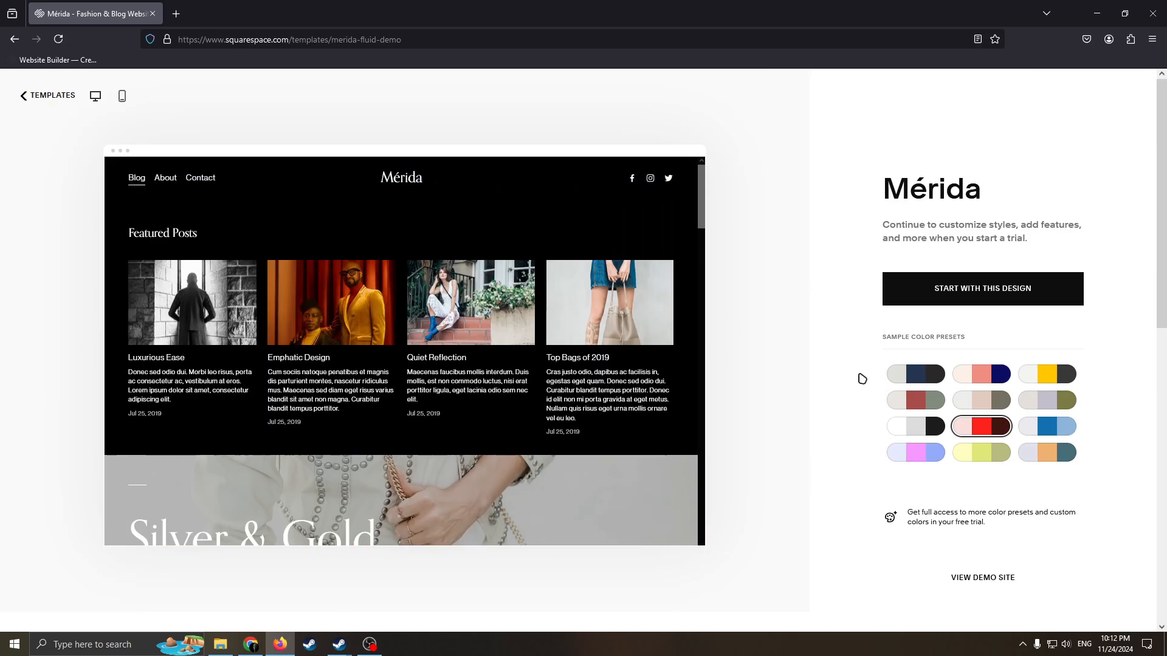
click(1047, 426)
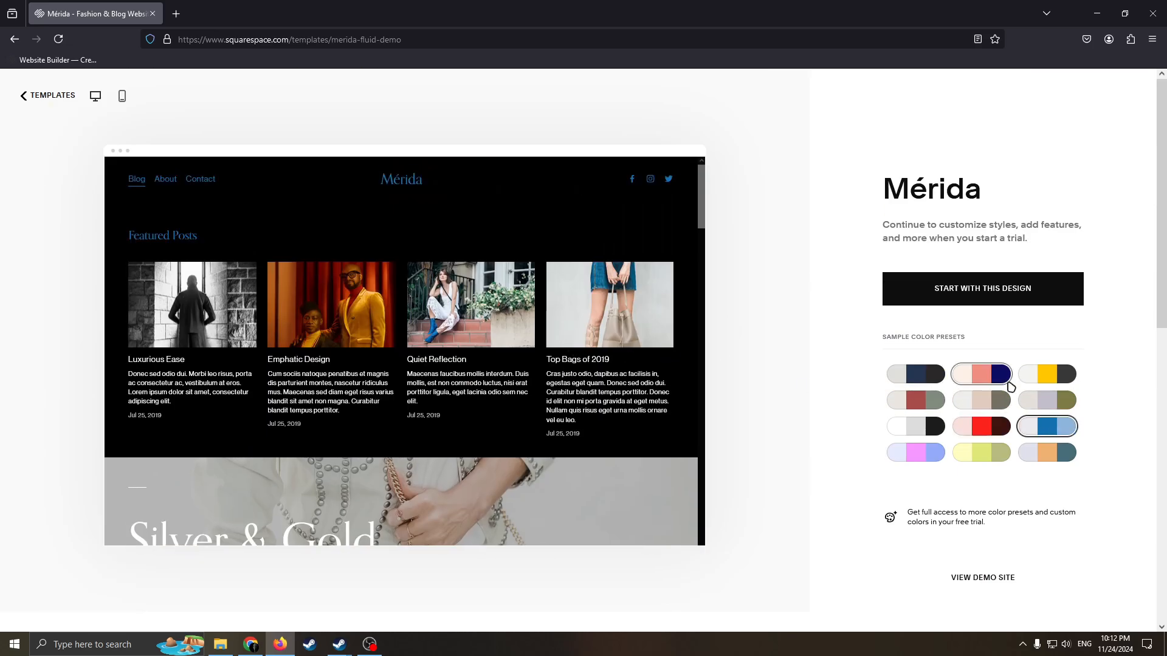
Step: Compare several sample color presets on the Mérida preview and examine its blog posts in the orange and teal one
click(982, 374)
click(1046, 374)
click(916, 400)
click(982, 426)
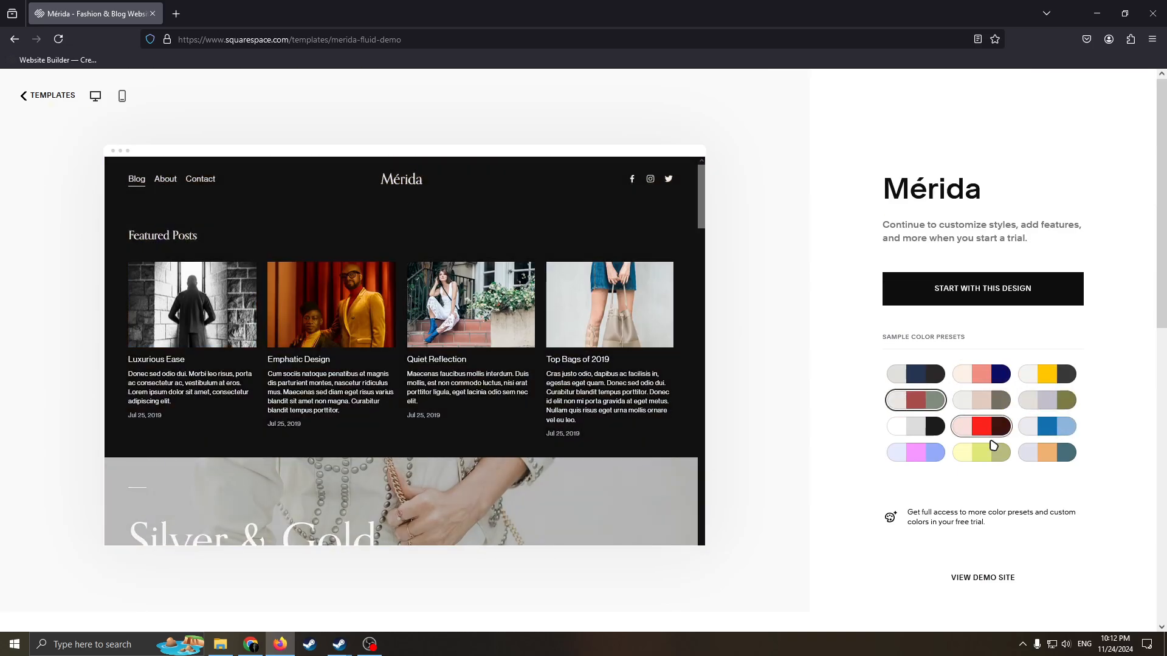
click(982, 452)
click(916, 452)
click(1046, 452)
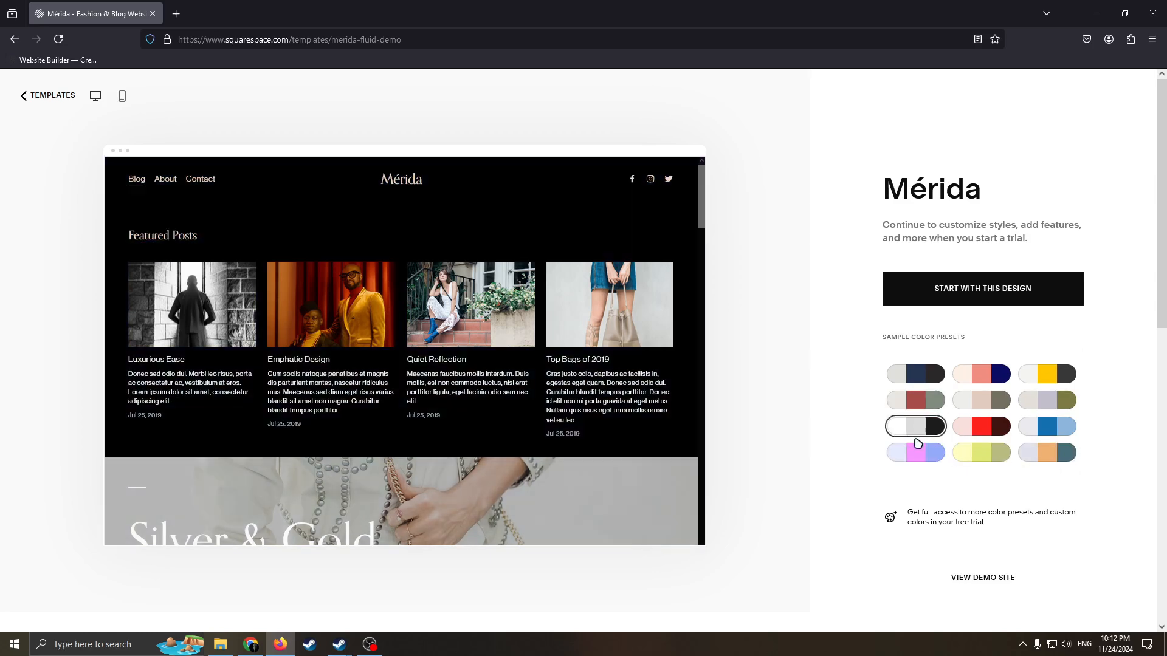
scroll(603, 388, down, 5)
scroll(603, 387, down, 8)
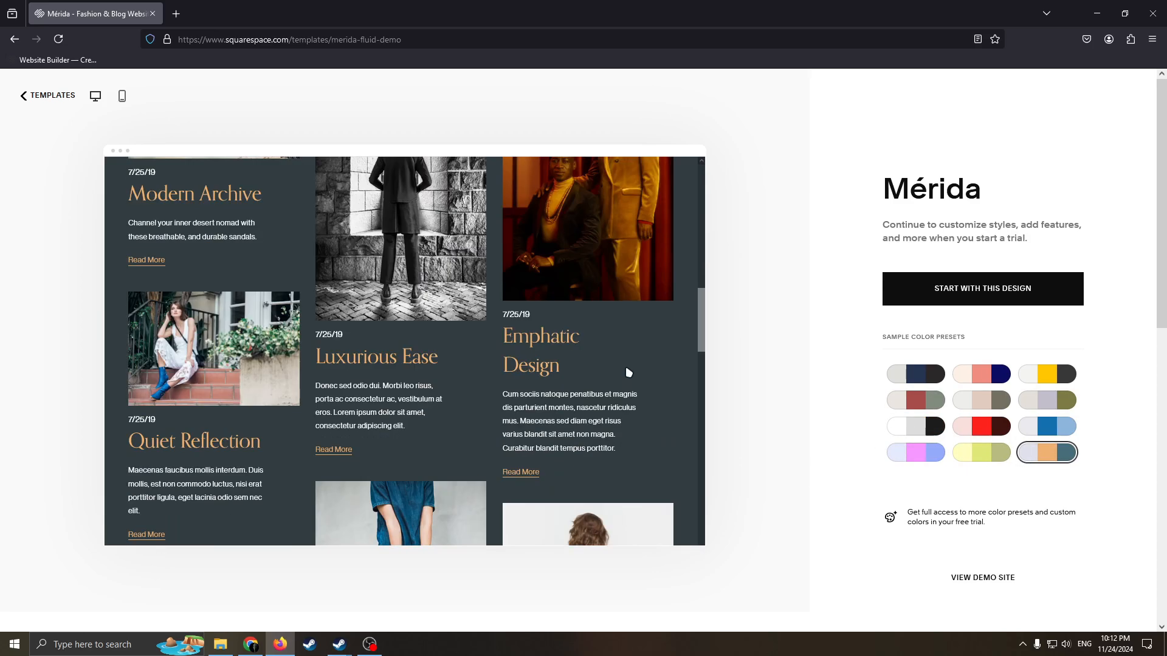
scroll(601, 403, up, 6)
Step: Preview the Mérida template with the pink, yellow, olive and blue sample color presets
click(916, 454)
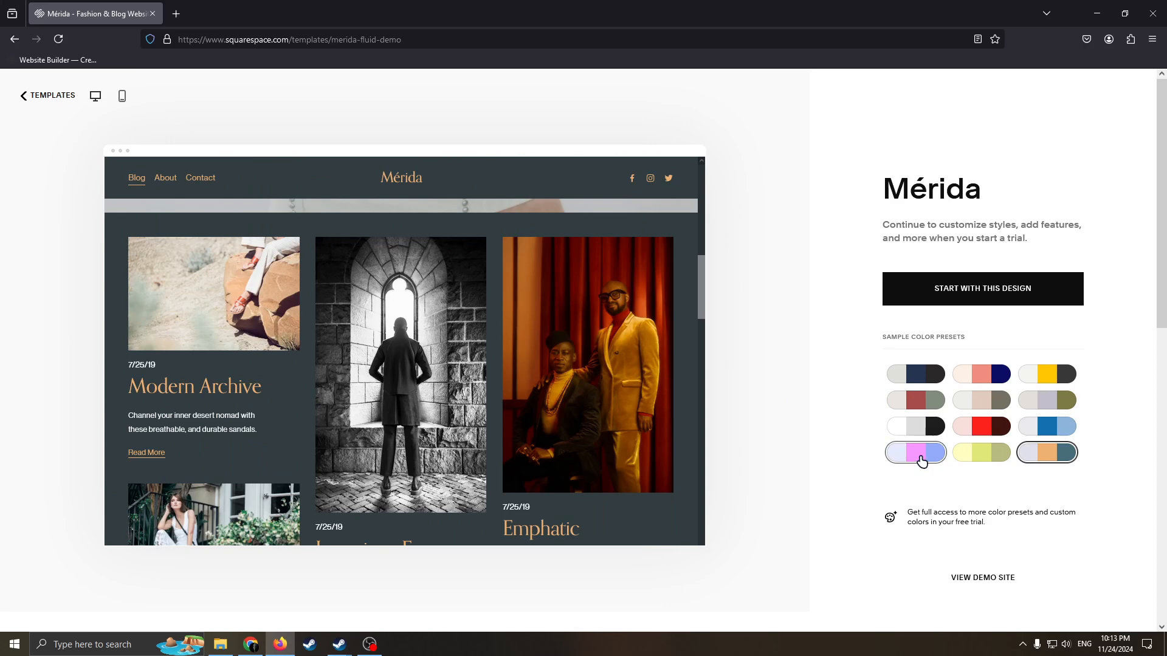
scroll(625, 396, down, 3)
click(1046, 374)
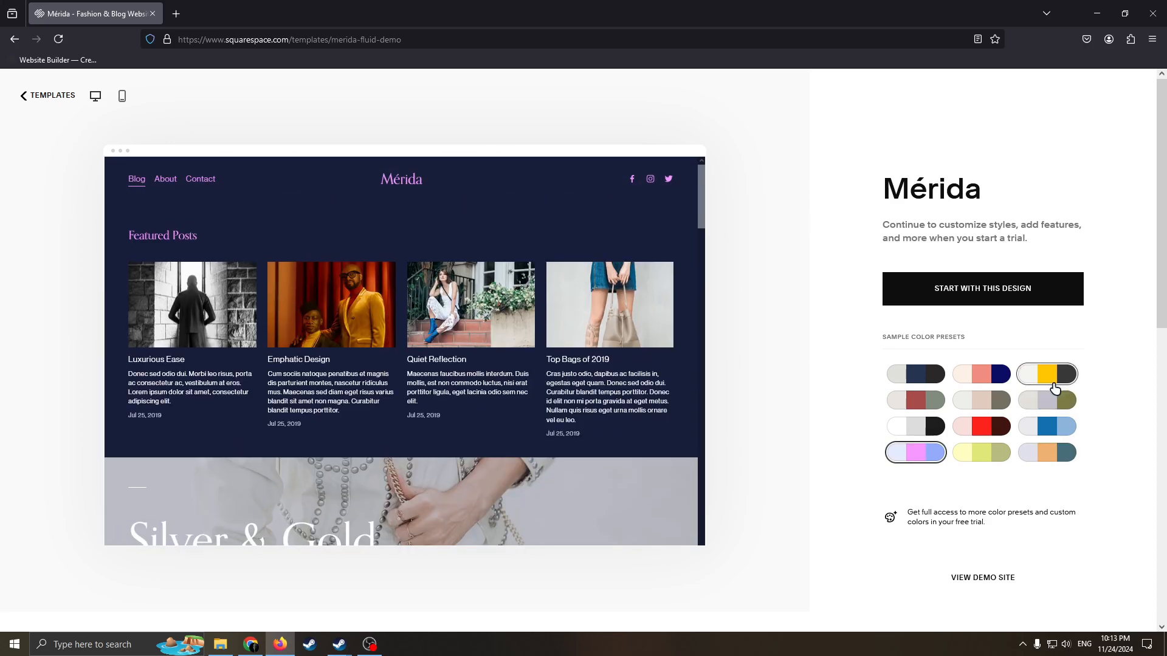
click(1046, 400)
click(1046, 436)
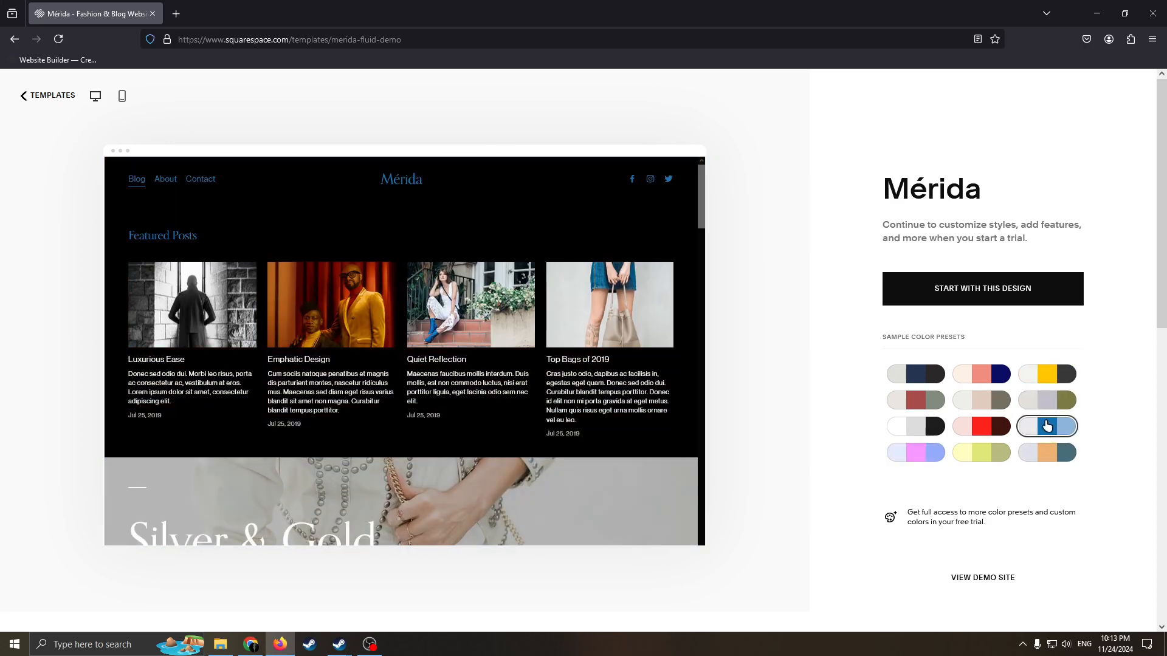
Step: Choose the orange and teal color preset for Mérida and start the website with this design
click(1048, 452)
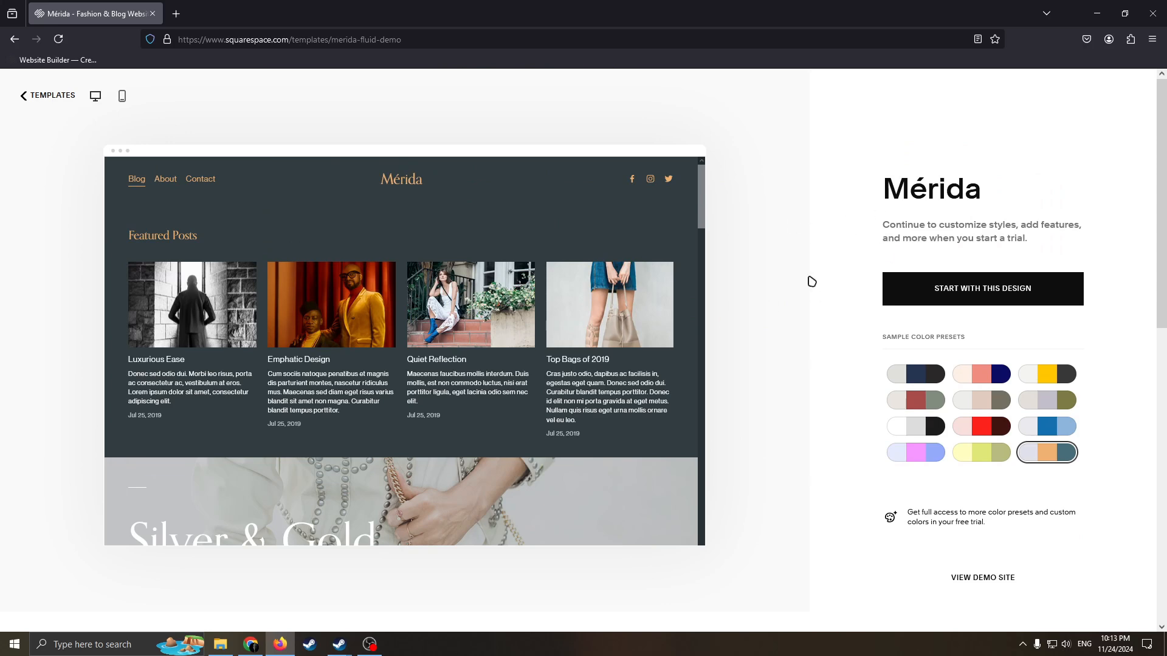
scroll(831, 336, down, 2)
scroll(831, 336, up, 2)
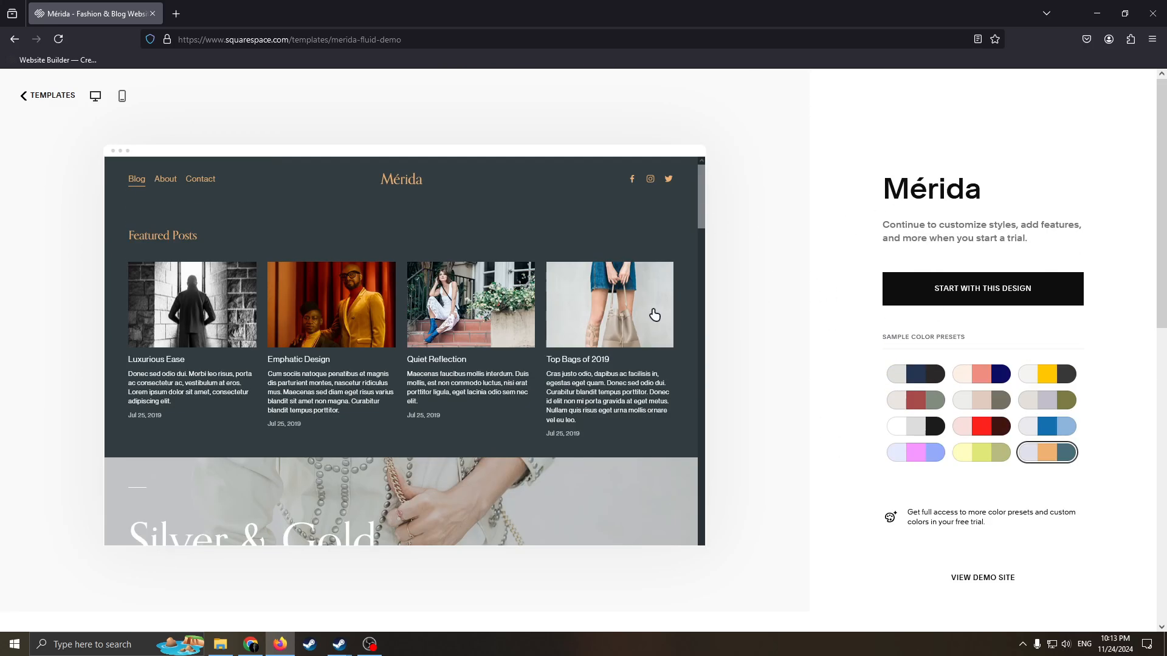
click(943, 290)
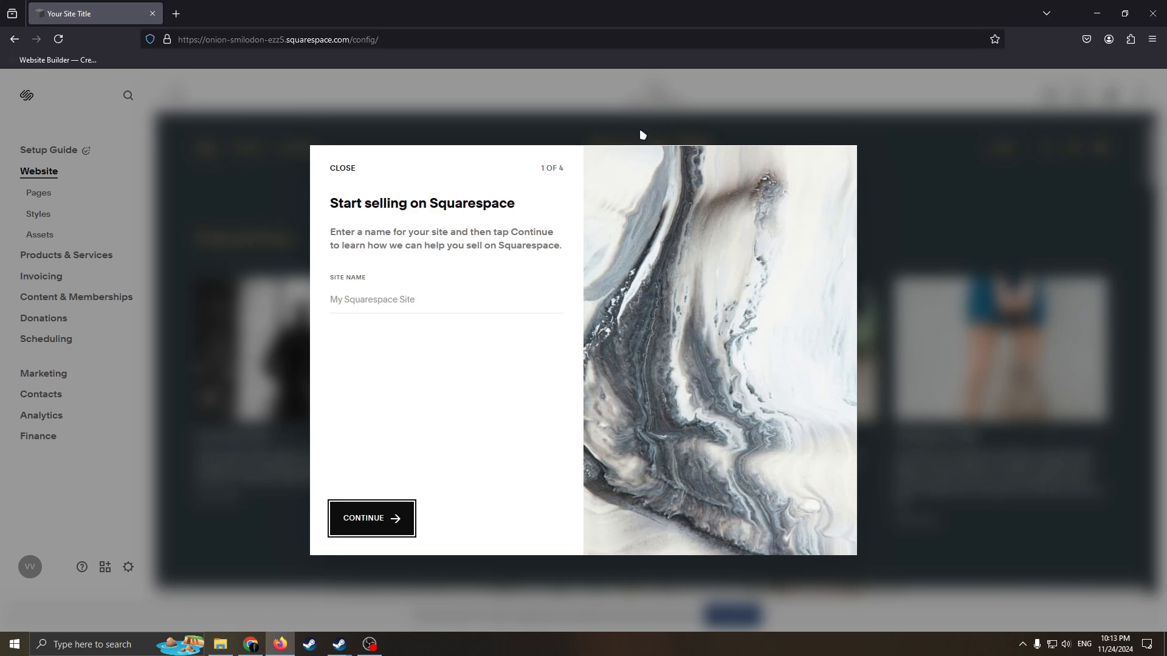
Step: Name the site "Fashion is my passion" and continue the introduction
click(435, 296)
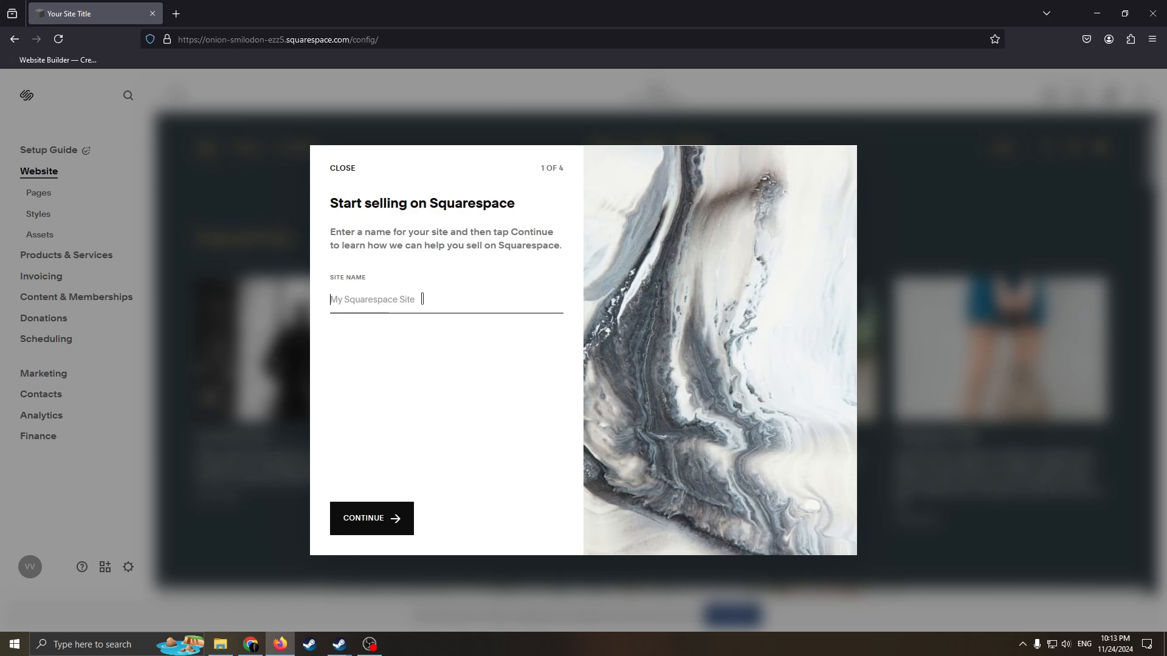
text(f)
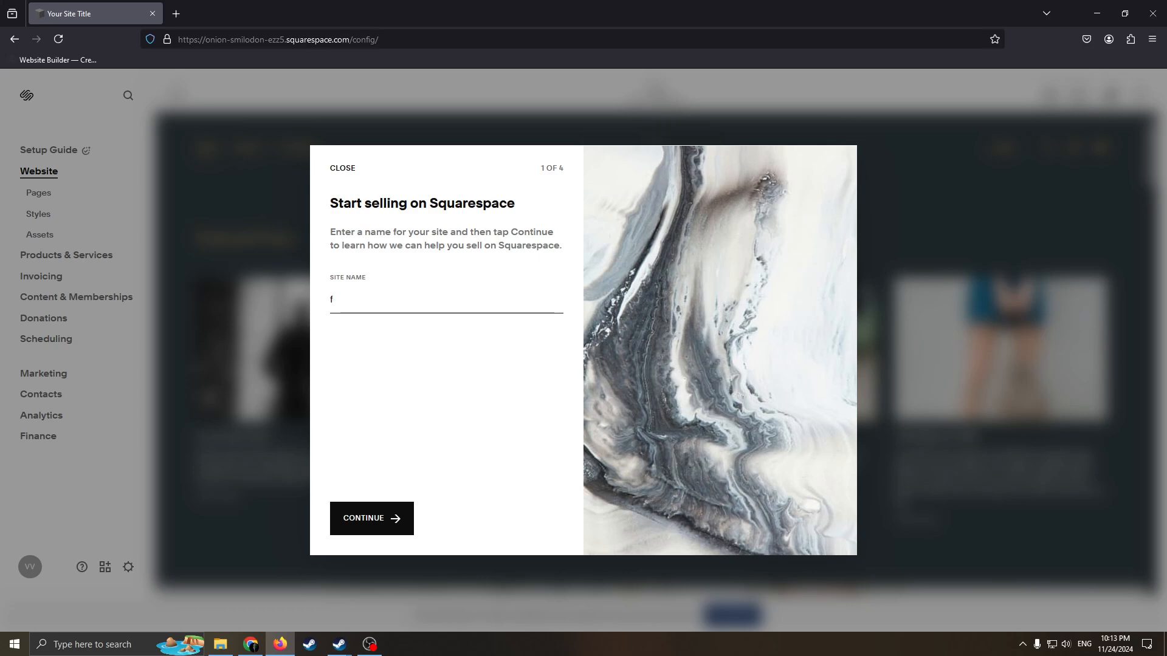
key(BackSpace)
text(F)
text(ashion is m)
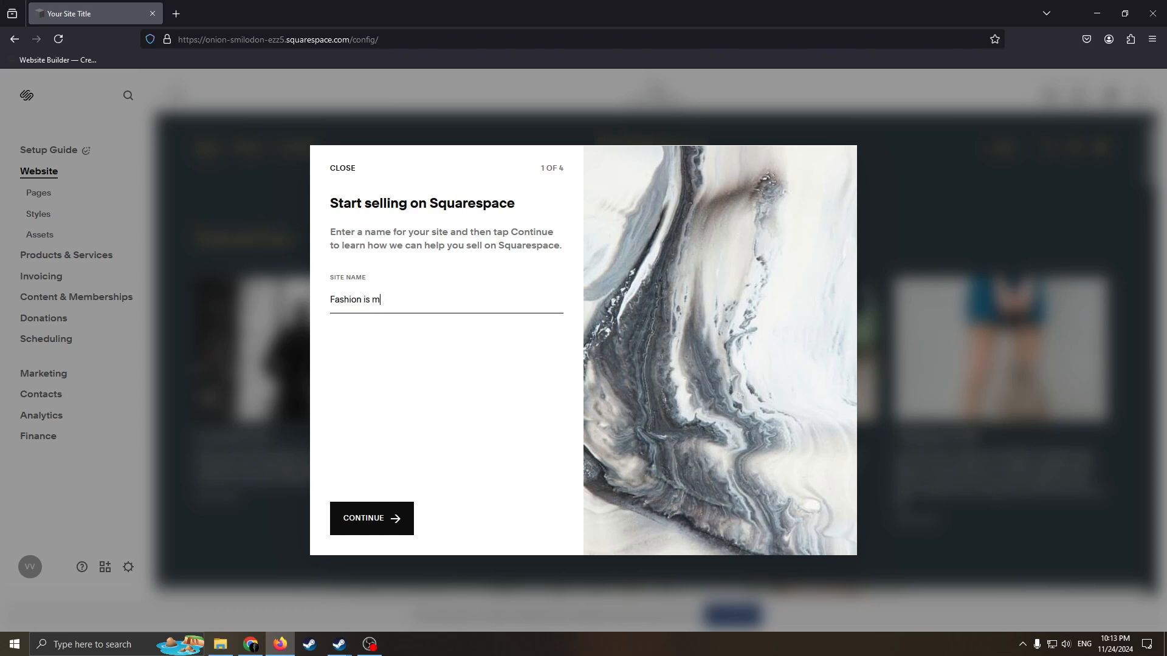
text(y passion)
click(402, 513)
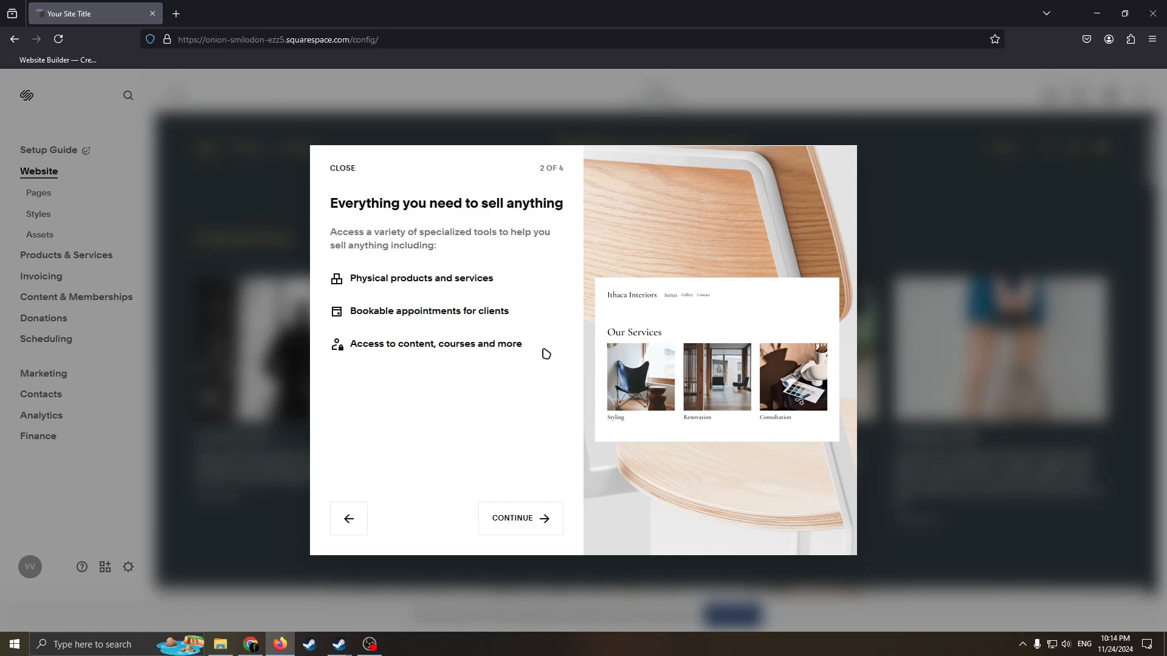
Step: Go through the remaining pages of the selling introduction and finish it to reach the site dashboard
click(514, 519)
click(517, 518)
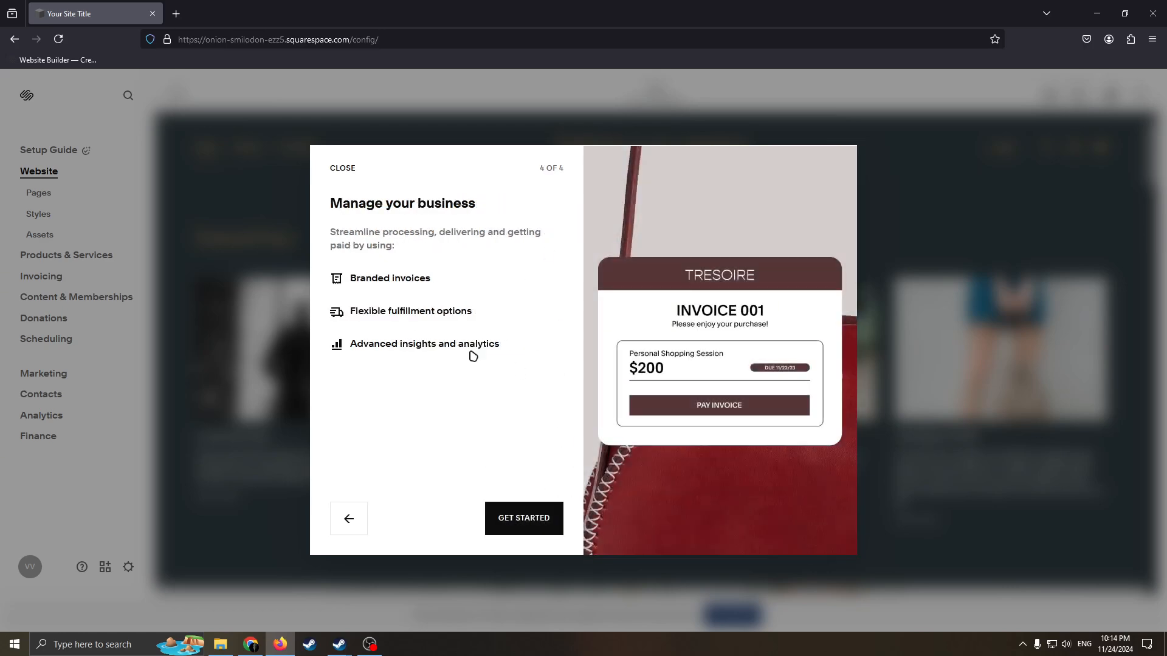
click(527, 516)
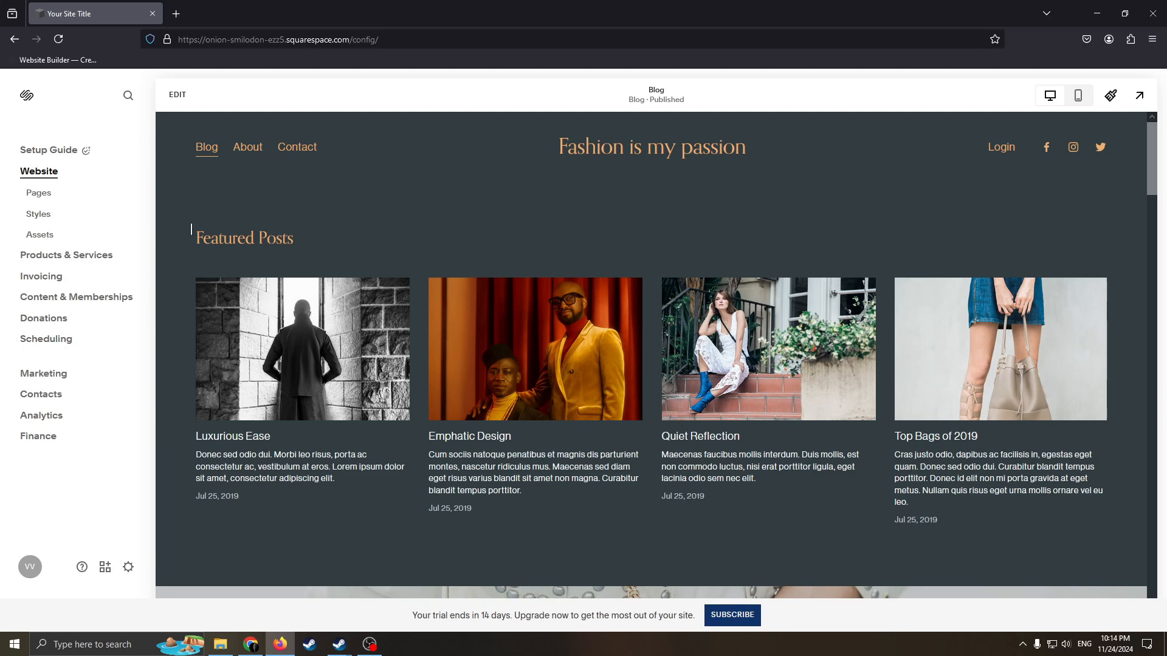
Step: View the site's page list, then open the Site Styles and reload the browser page
click(38, 194)
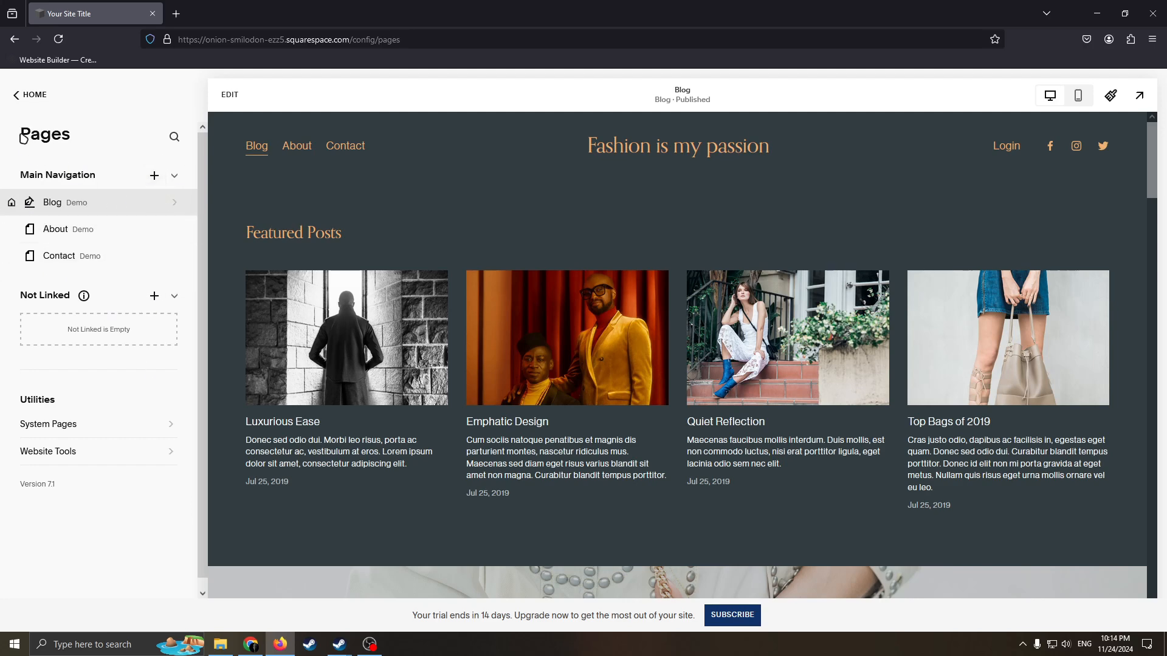
click(38, 215)
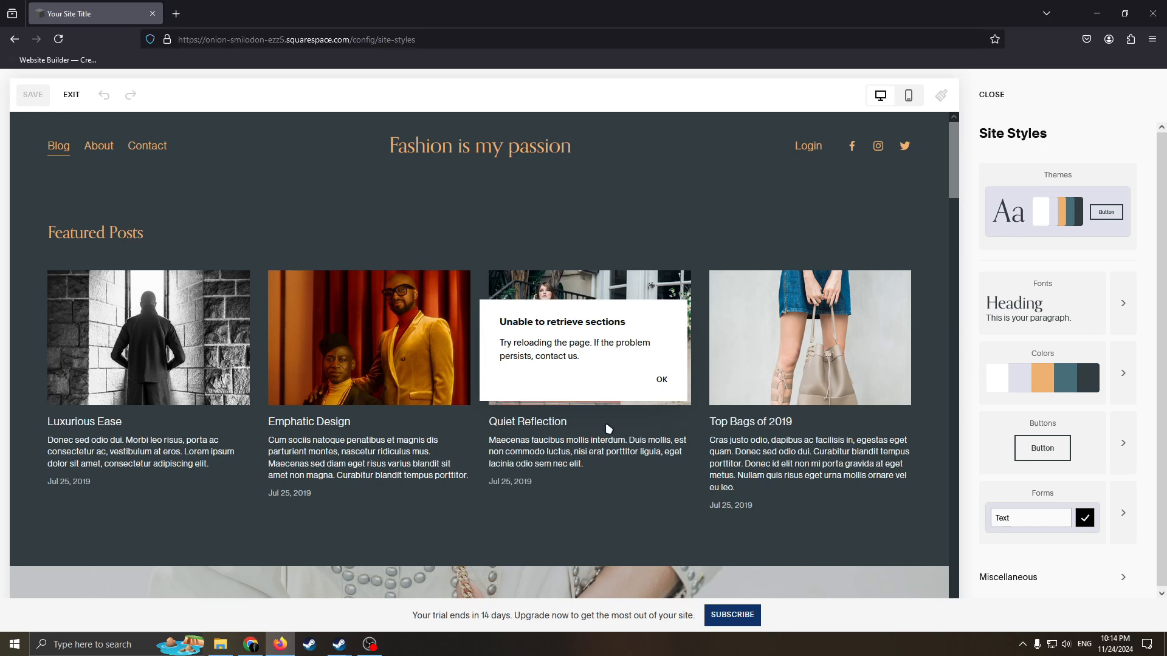
click(59, 39)
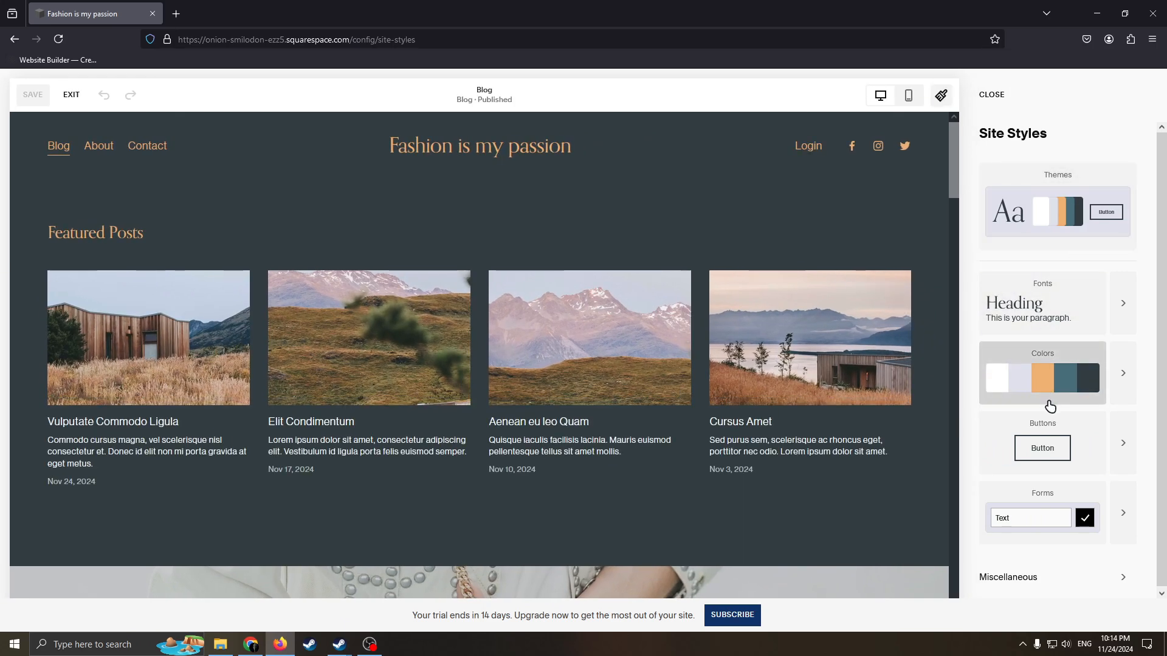
Step: Edit the site's color palette, making the teal color more saturated and turning the lavender color dark navy
click(1120, 365)
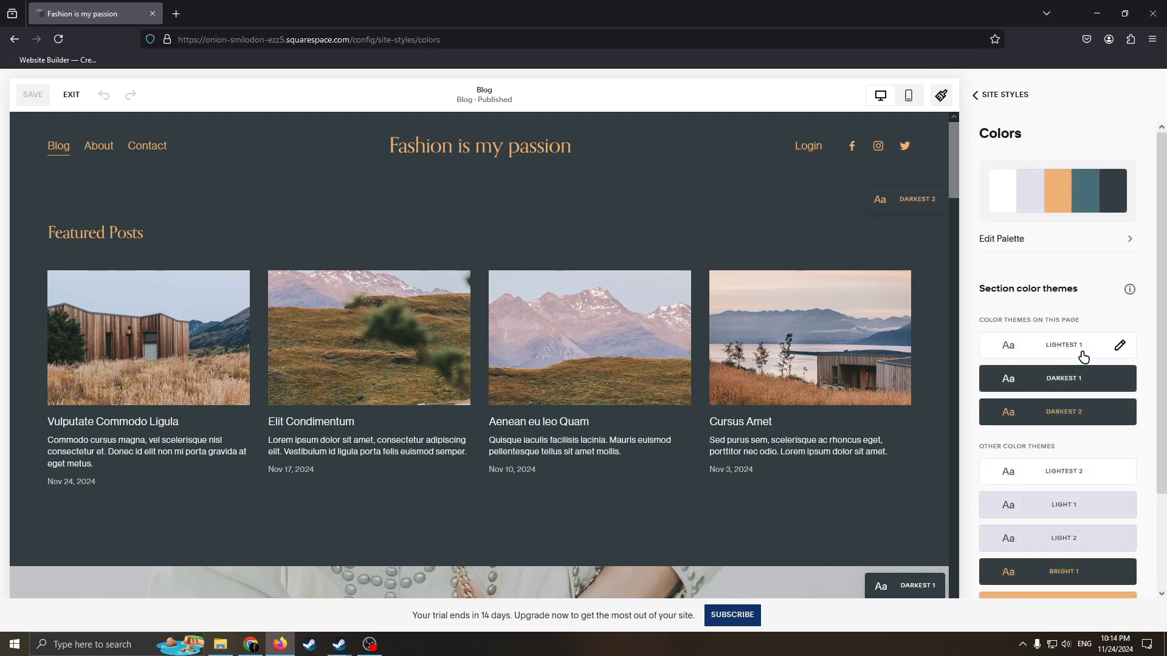
click(1073, 218)
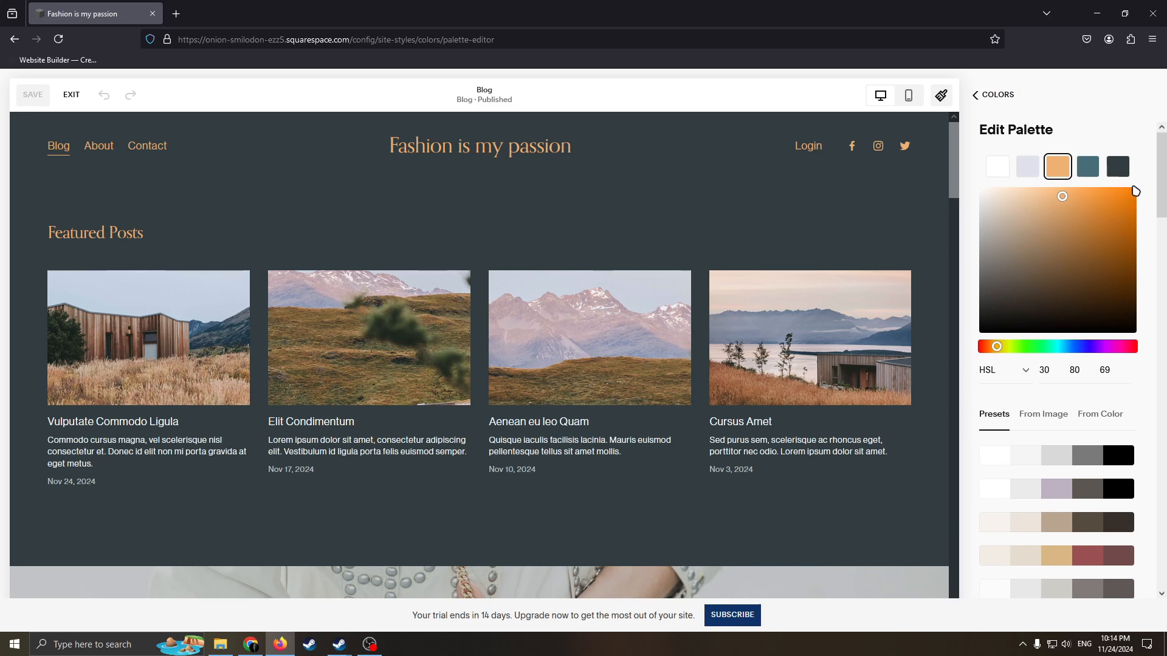
click(1086, 173)
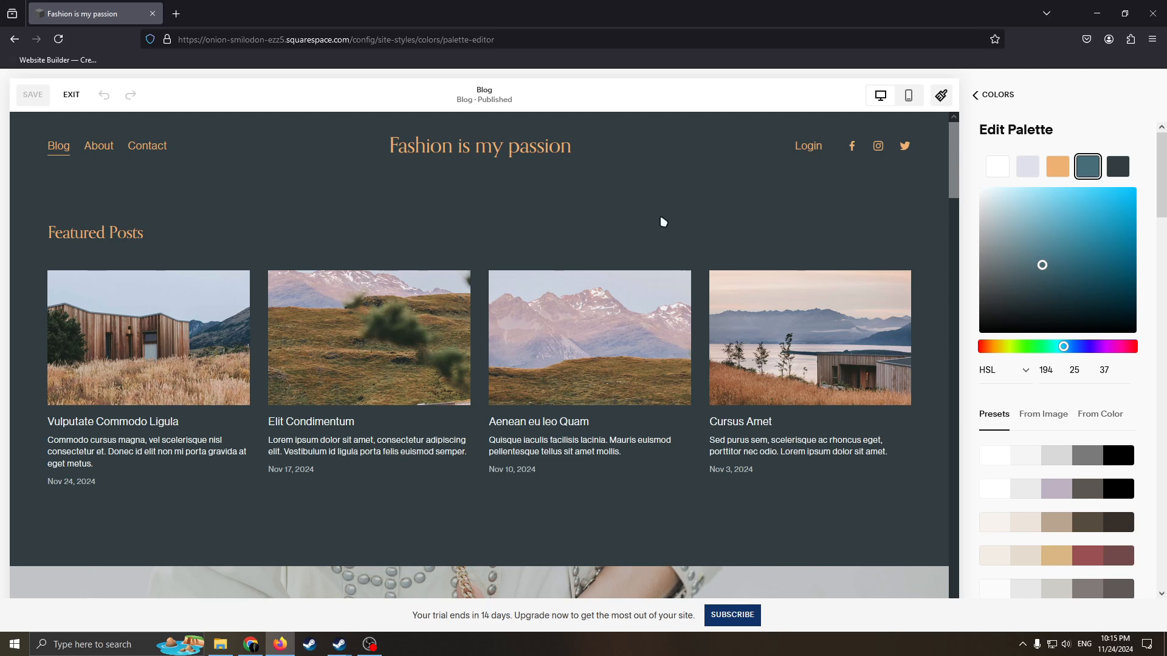
drag(1055, 268, 1118, 253)
click(1044, 172)
drag(1031, 265, 1052, 313)
Step: Change the darkest palette color to a burgundy of about HSL 337, 39, 28
click(1117, 166)
click(1057, 288)
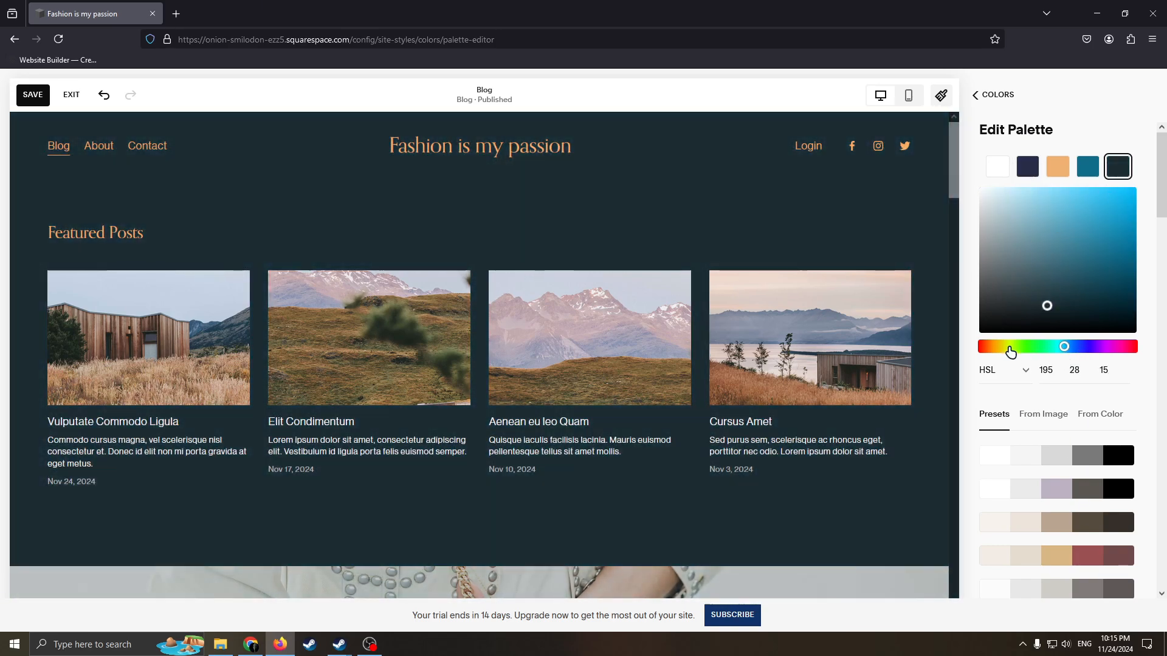
drag(1010, 352, 1128, 353)
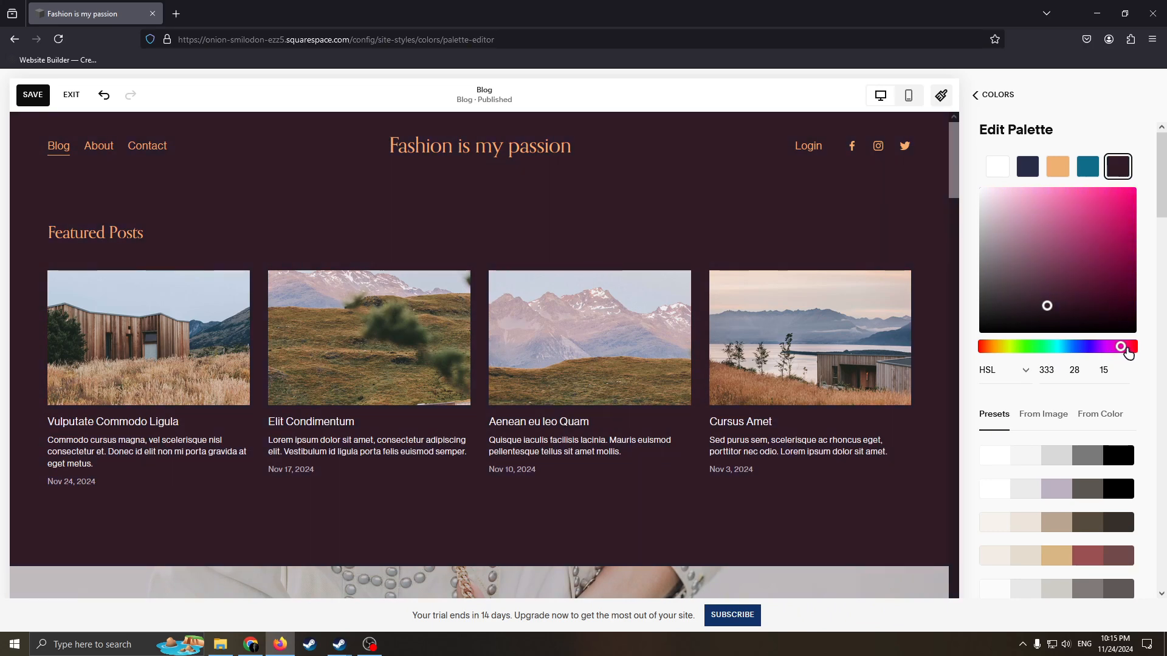
drag(1063, 262, 1046, 279)
drag(1110, 349, 1128, 348)
mouse_move(1086, 289)
mouse_down()
mouse_move(1089, 313)
mouse_move(1045, 254)
mouse_move(1063, 250)
mouse_move(1048, 261)
mouse_move(1067, 278)
mouse_up()
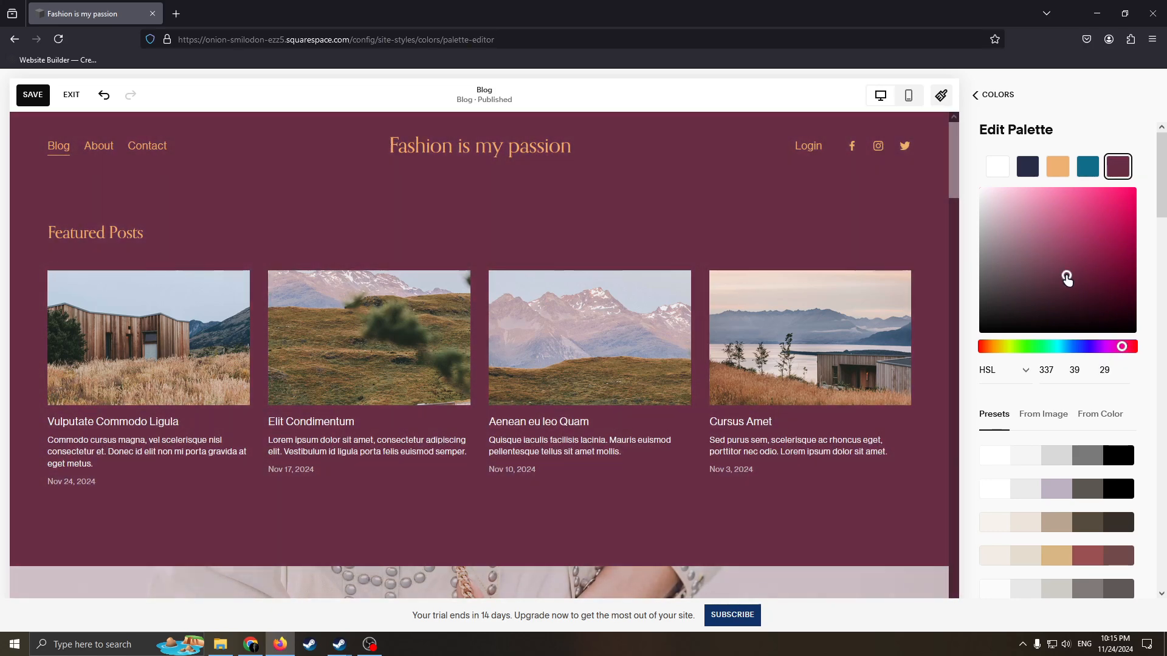
Step: Examine how the blog page's sections look with the burgundy background and browse the preset palettes
scroll(1027, 340, down, 1)
scroll(949, 407, down, 1)
scroll(1055, 407, down, 3)
scroll(1084, 320, down, 2)
scroll(930, 273, down, 3)
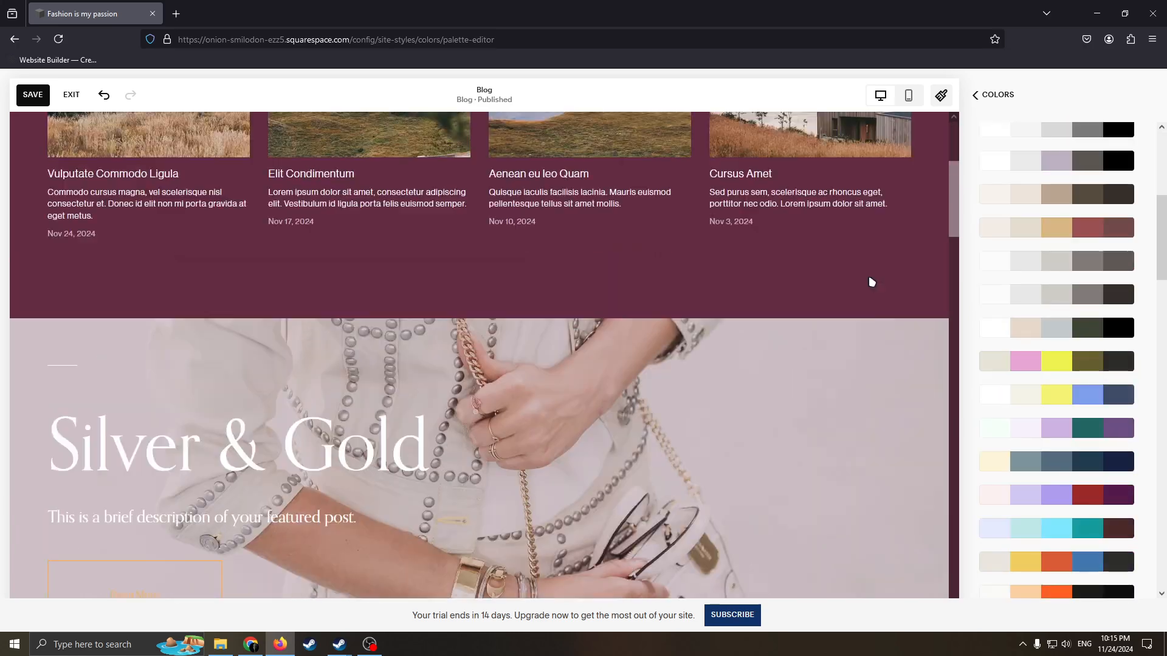
scroll(984, 285, up, 1)
scroll(900, 268, up, 4)
scroll(1021, 255, up, 5)
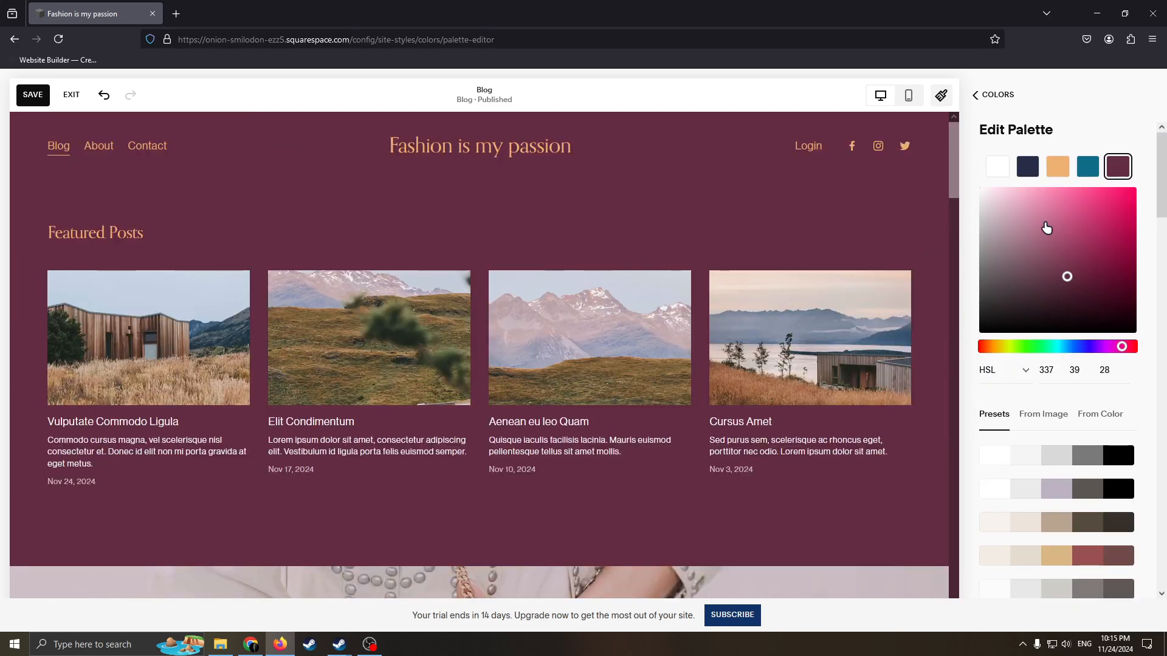
scroll(607, 347, down, 5)
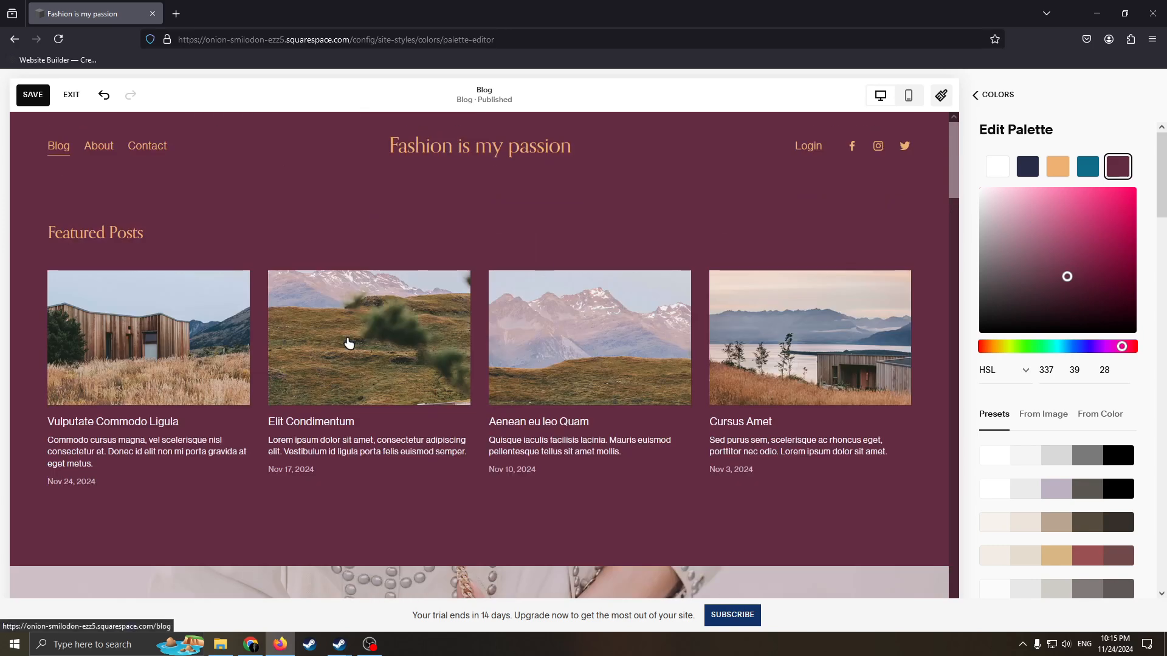
scroll(346, 339, up, 5)
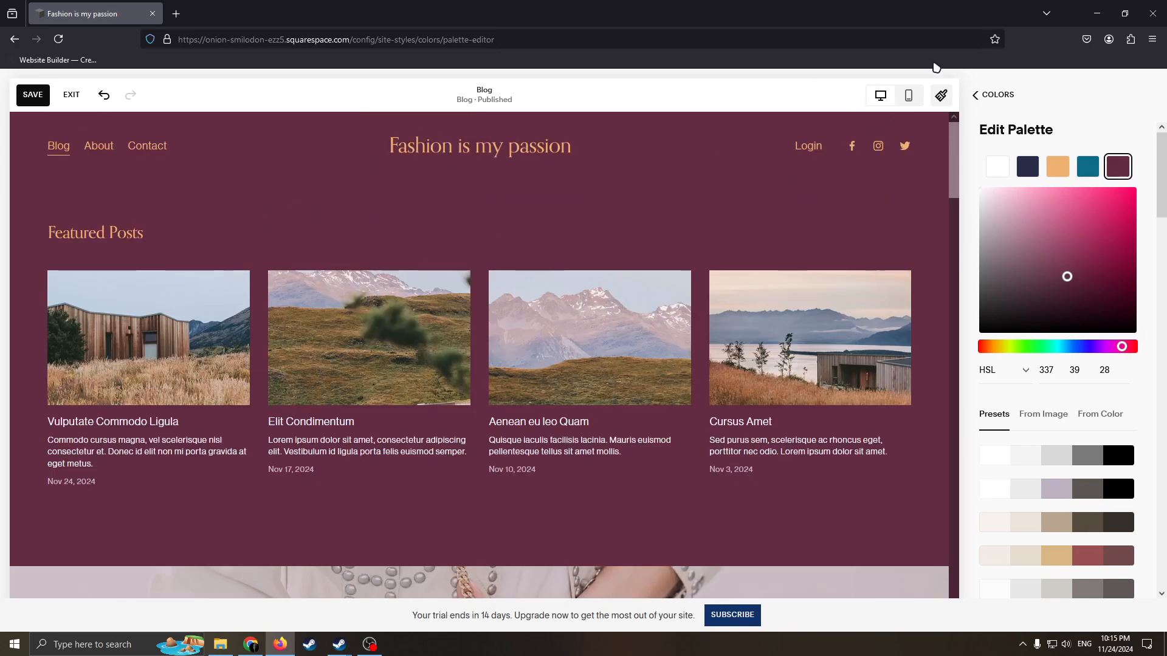
Step: Close the palette editor and Site Styles, and save the color changes while exiting the page editor
click(970, 97)
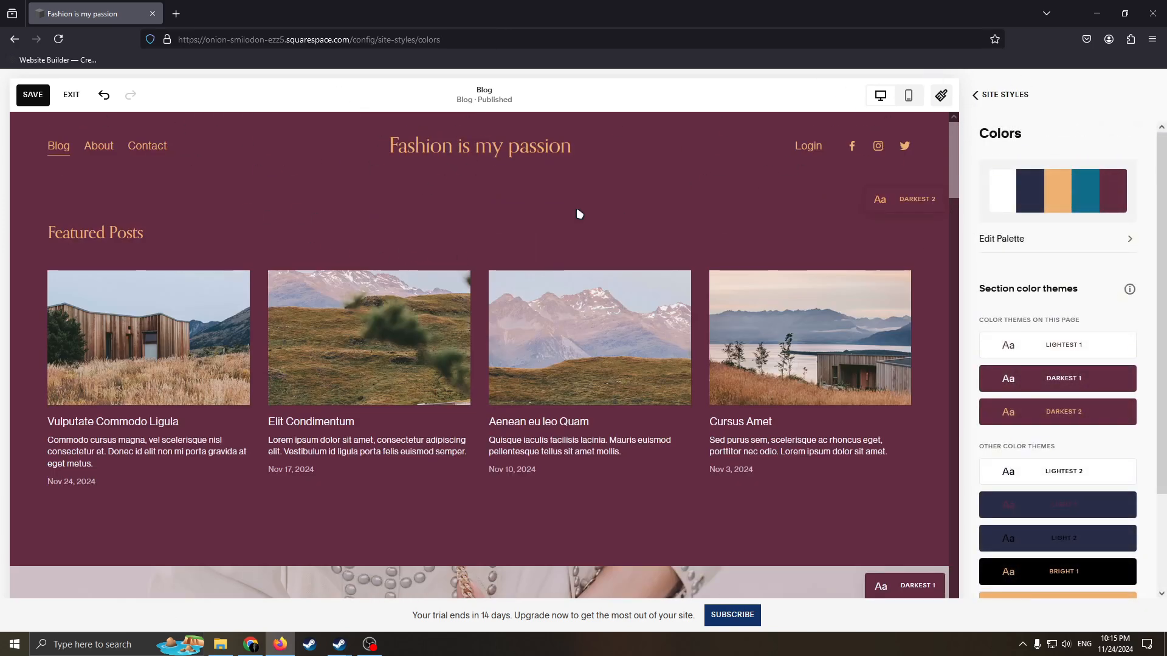
scroll(538, 265, down, 1)
scroll(538, 265, up, 1)
click(977, 96)
click(991, 95)
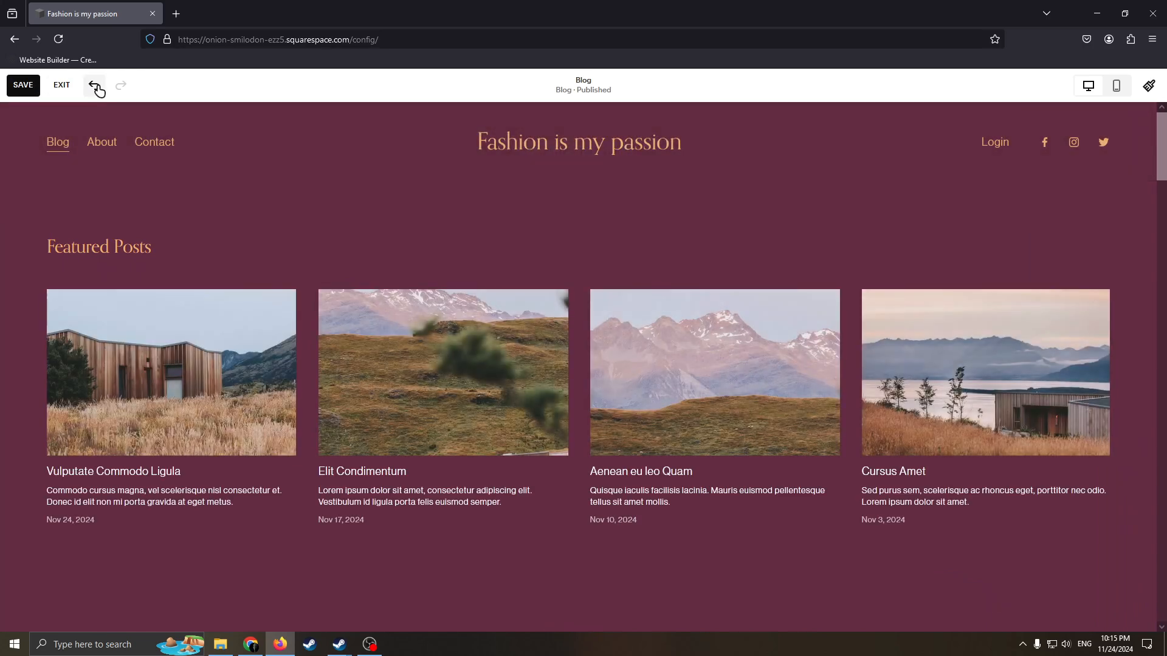
click(61, 84)
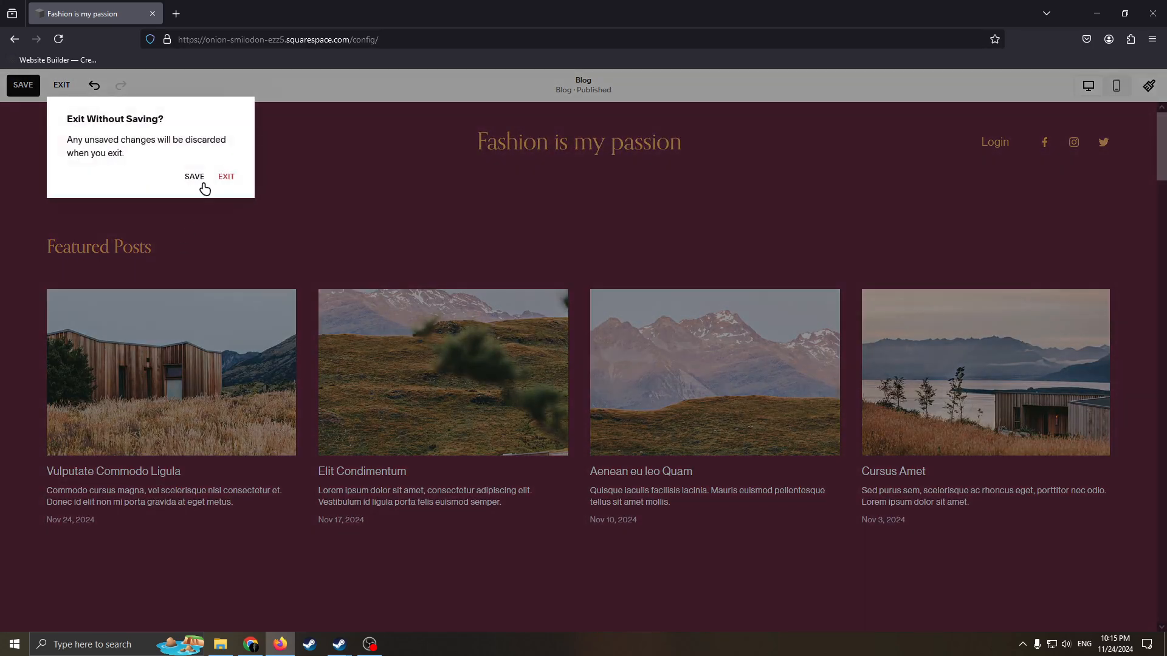
click(195, 177)
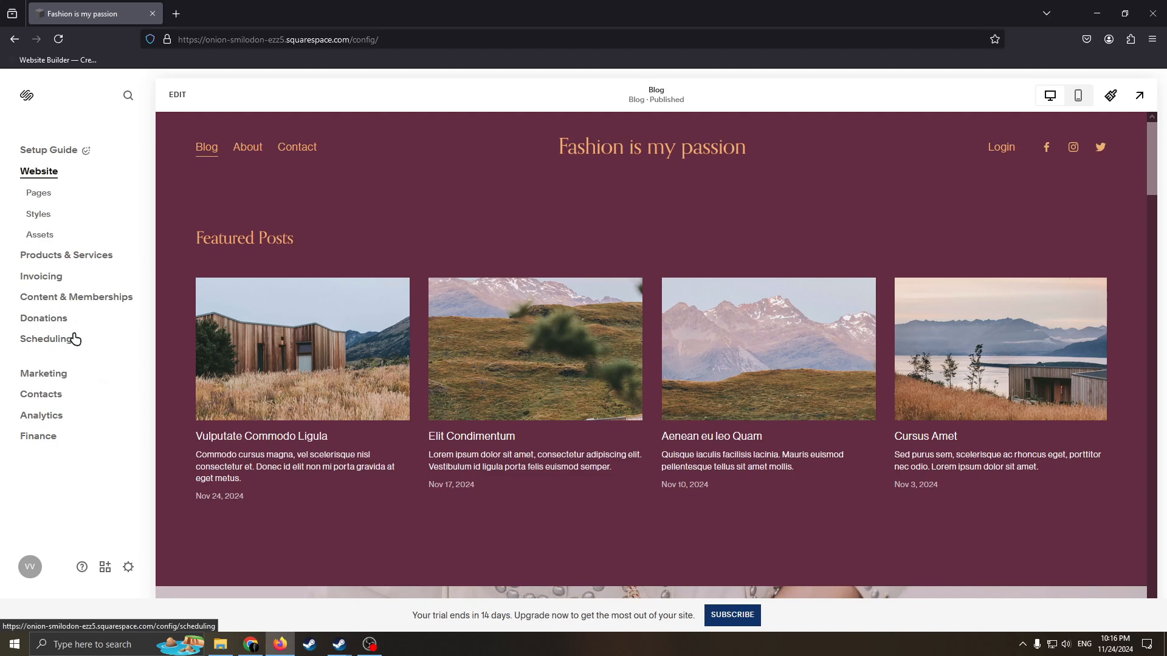
Step: Open the site's analytics, postpone the introduction, and view the traffic overview
click(43, 415)
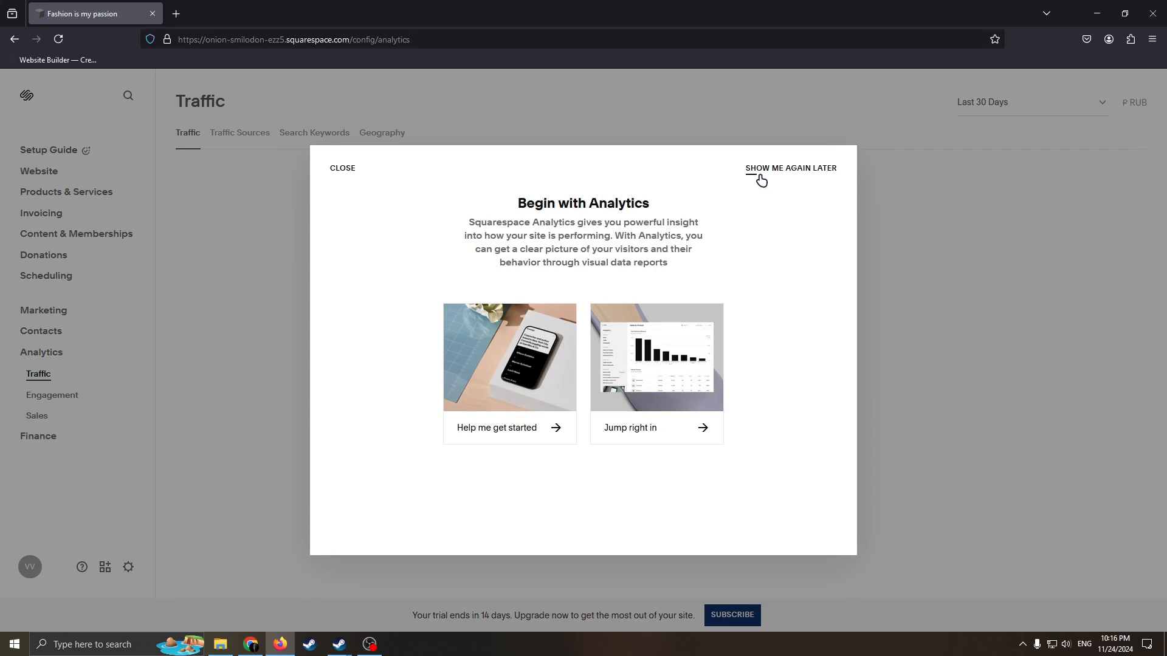
click(761, 177)
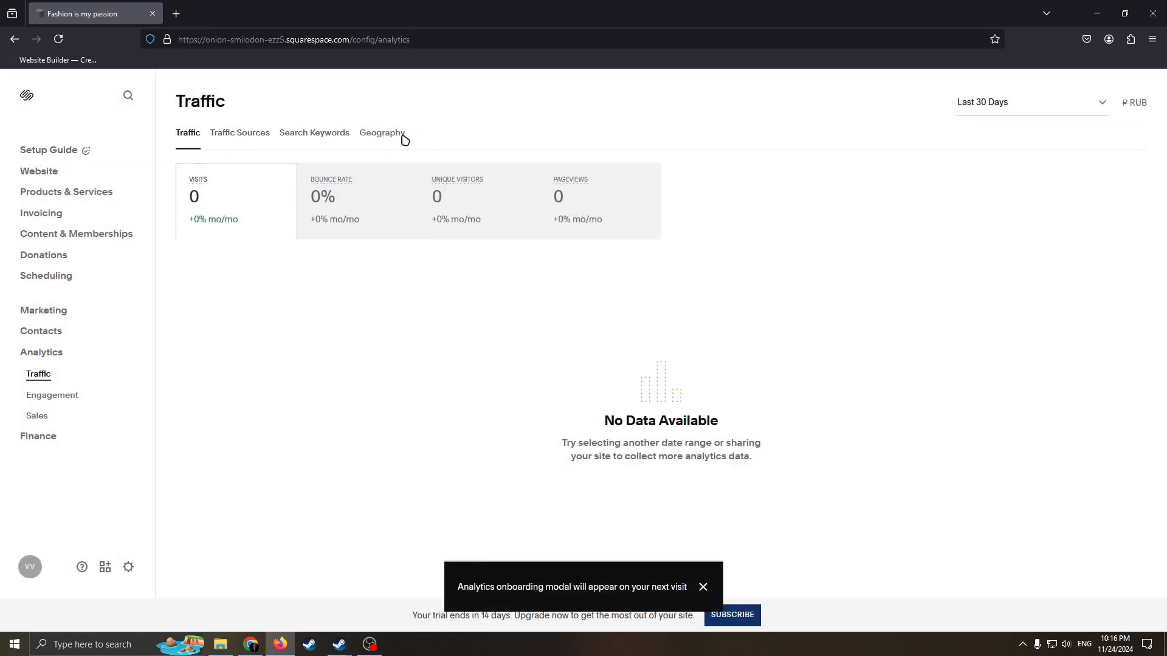
click(220, 133)
click(199, 173)
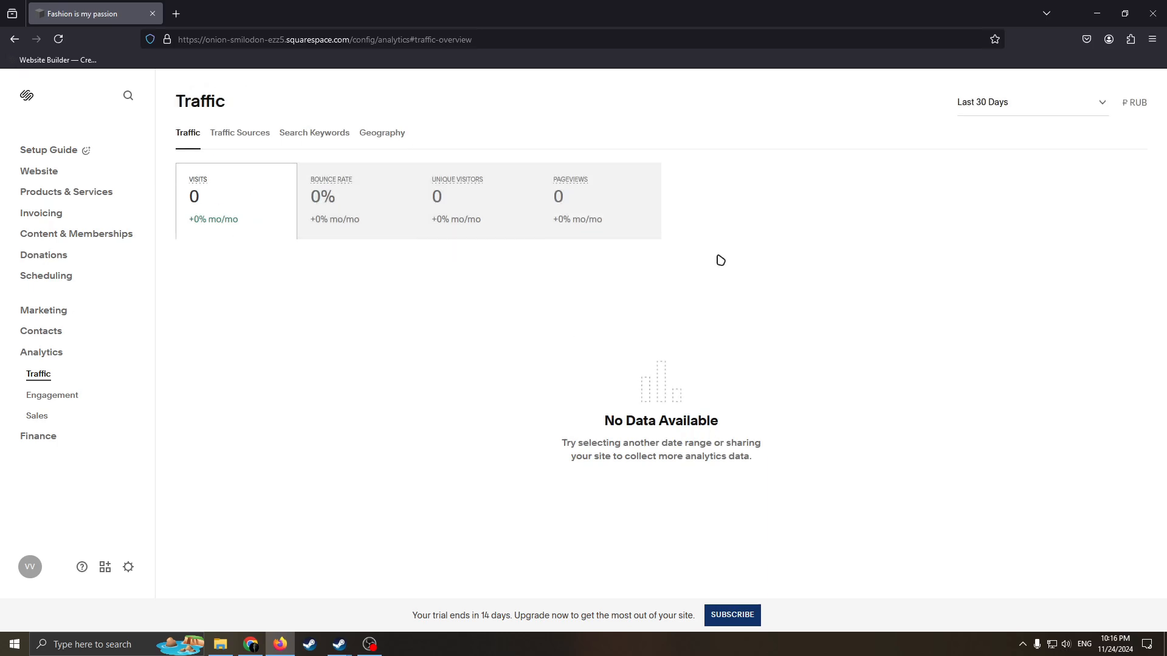
Step: View the Geography report in the traffic analytics, and return to the traffic overview
click(375, 134)
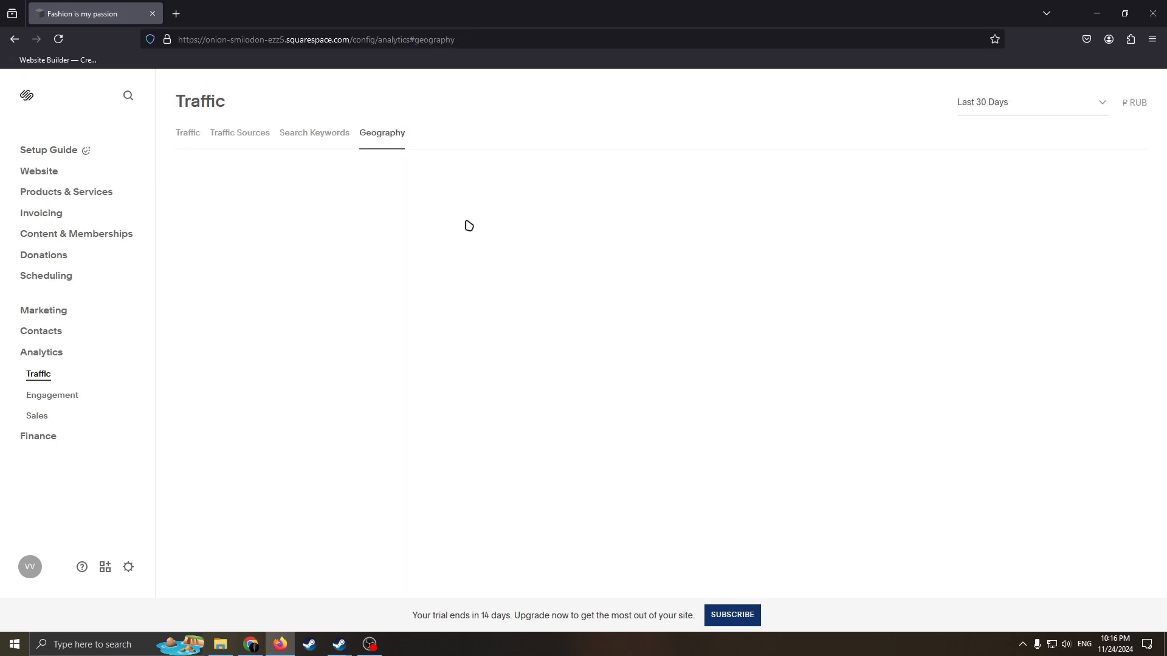
click(194, 132)
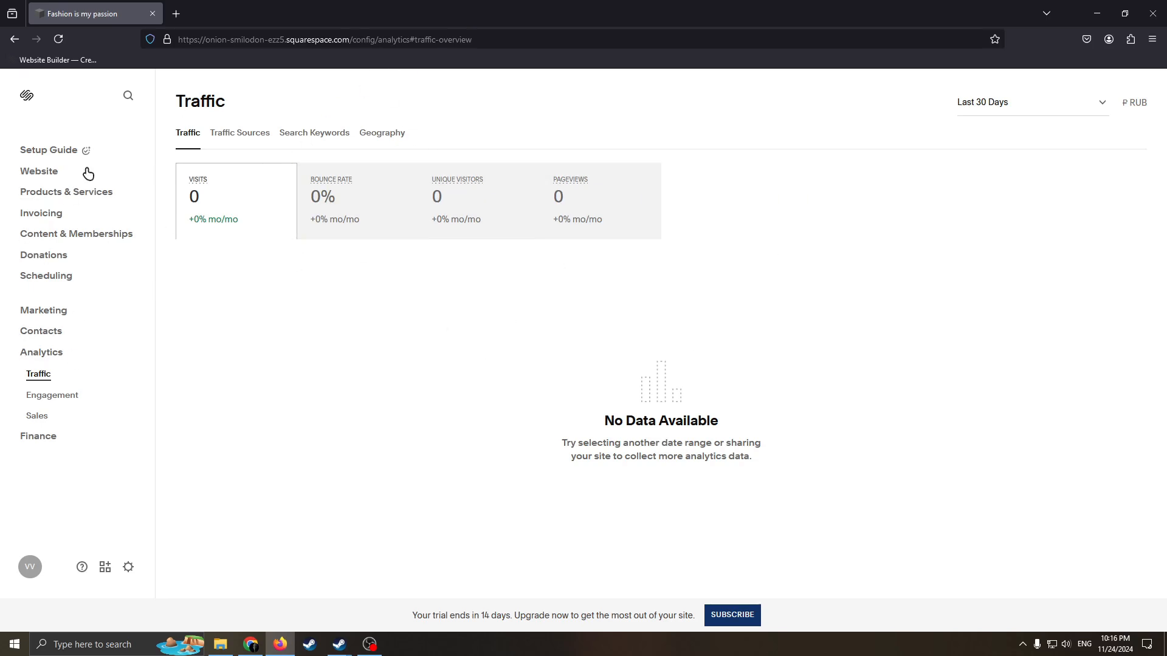
Step: Return to the website preview and open the Blog page for editing
click(44, 173)
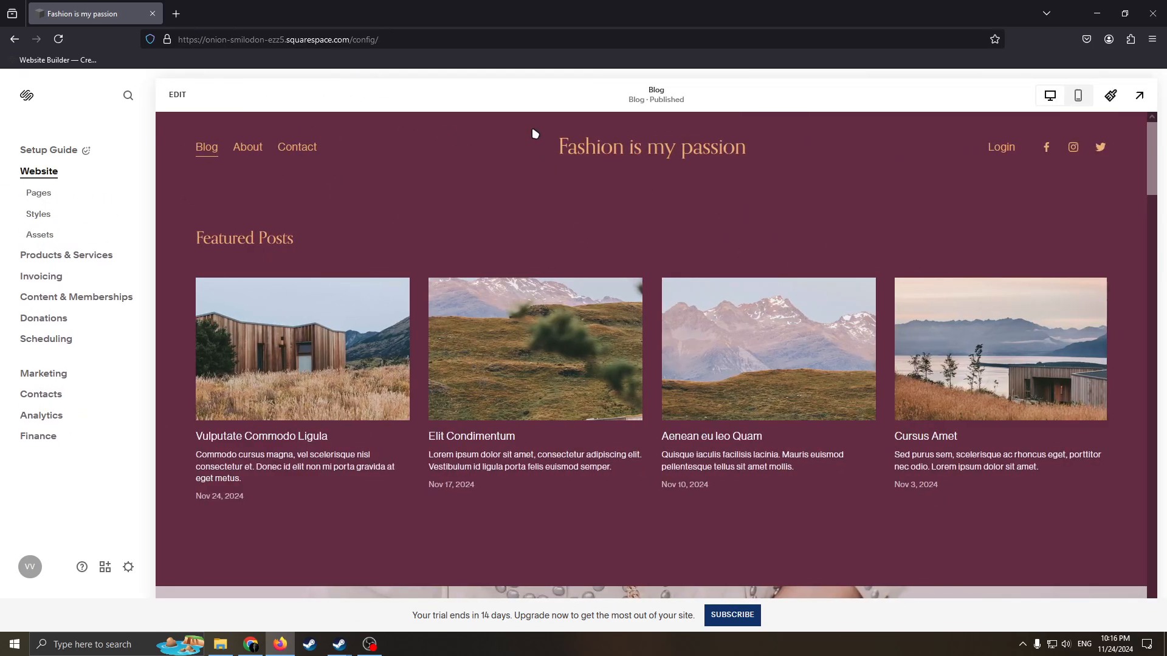
click(176, 98)
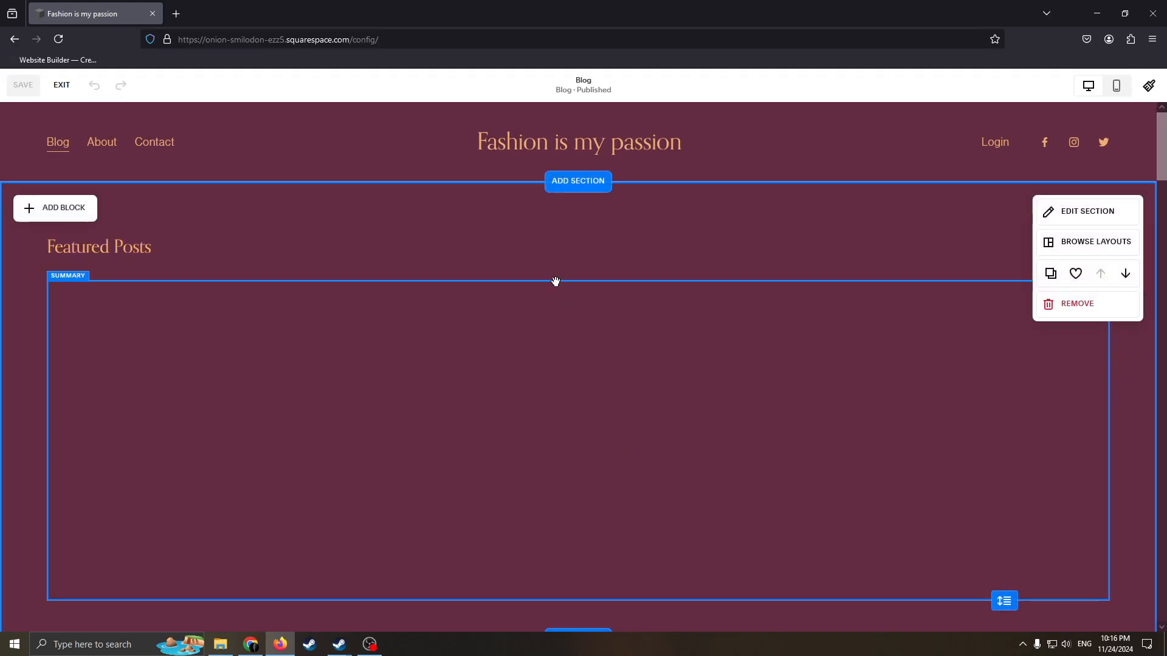
Step: Examine the Blog page's sections from the header and Featured Posts down to the newsletter sign-up and footer
scroll(714, 425, down, 4)
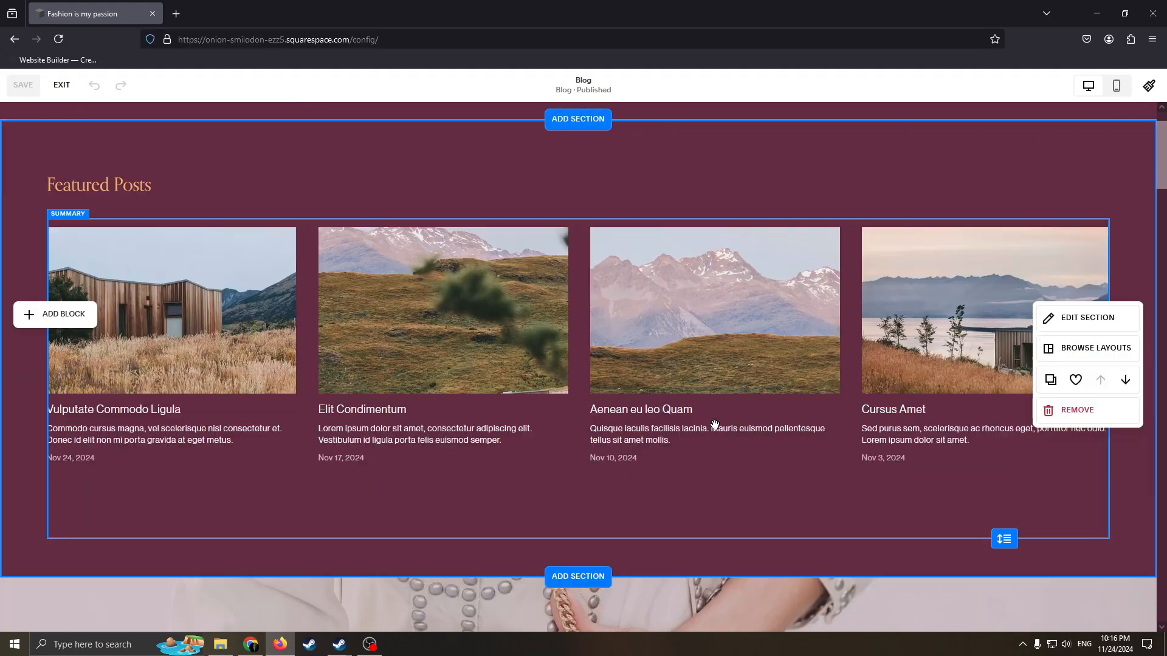
scroll(714, 425, up, 4)
scroll(990, 291, down, 3)
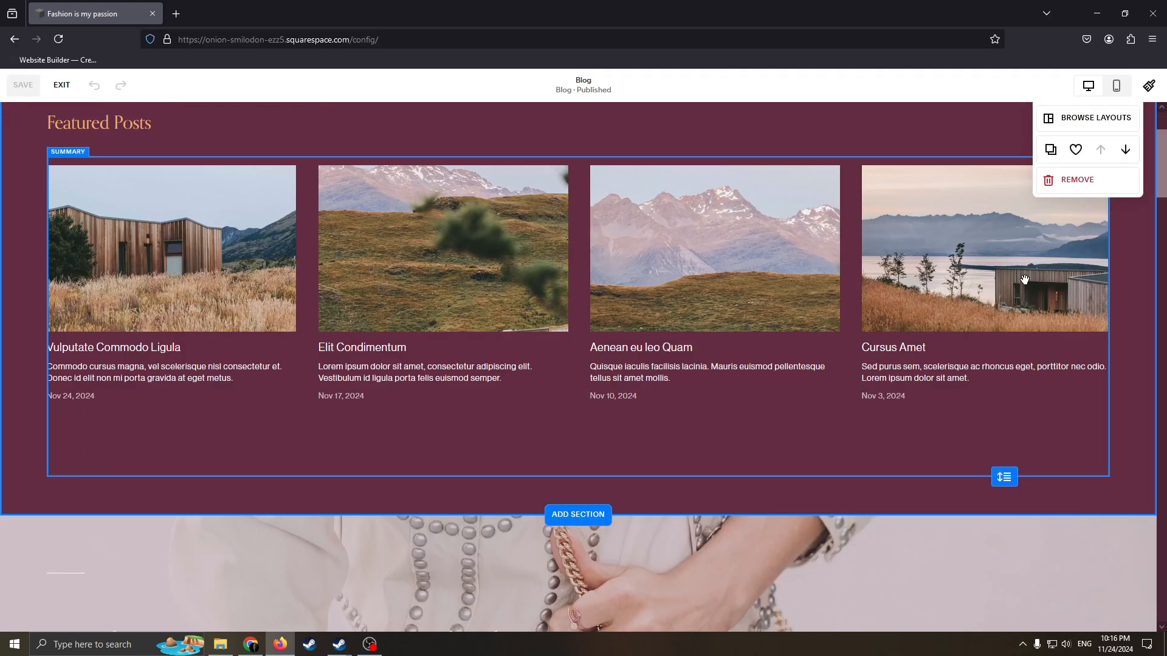
scroll(791, 243, up, 3)
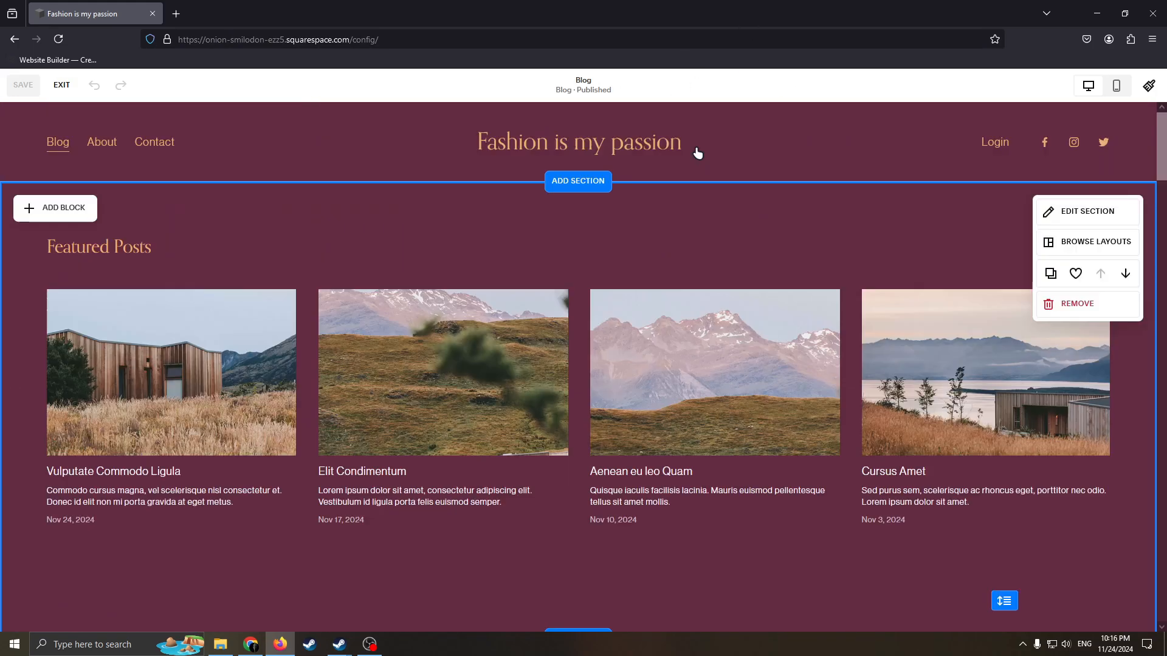
scroll(815, 151, down, 3)
scroll(685, 172, up, 3)
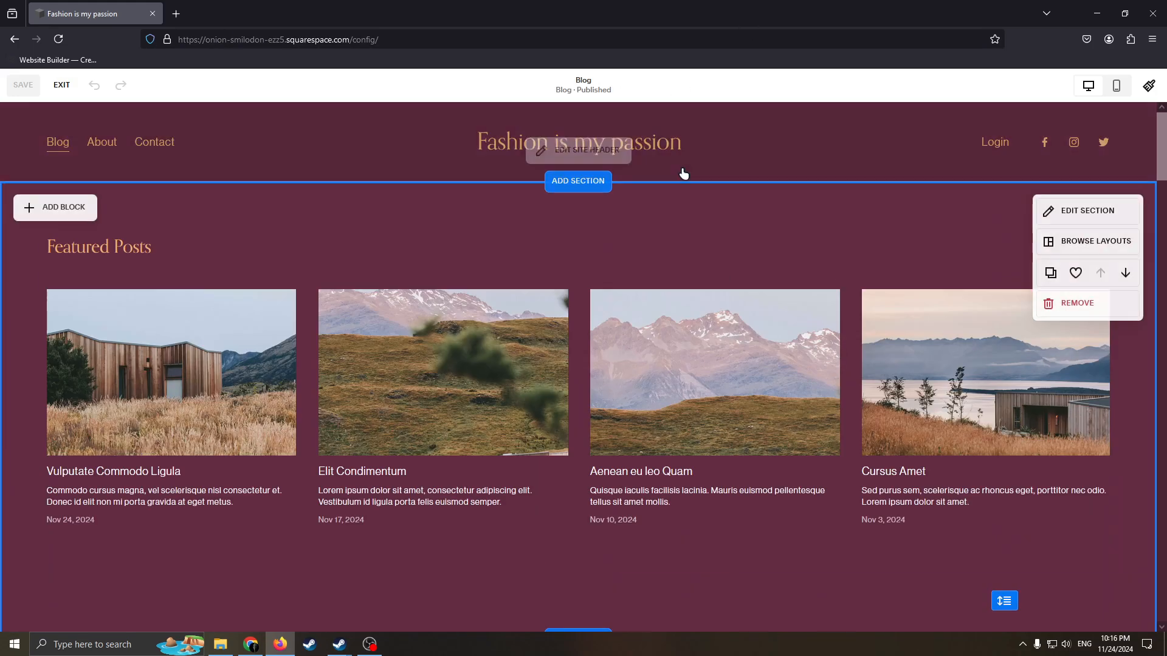
scroll(711, 165, down, 5)
scroll(710, 165, up, 5)
scroll(750, 171, down, 1)
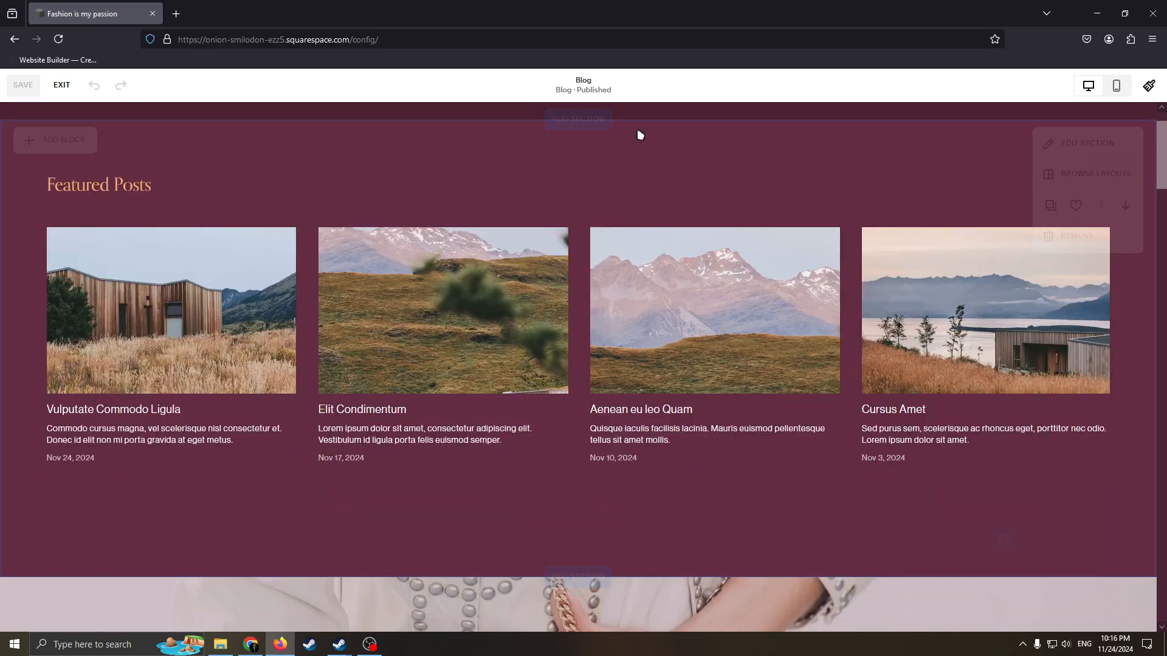
scroll(638, 131, up, 1)
scroll(704, 146, down, 6)
scroll(683, 297, up, 6)
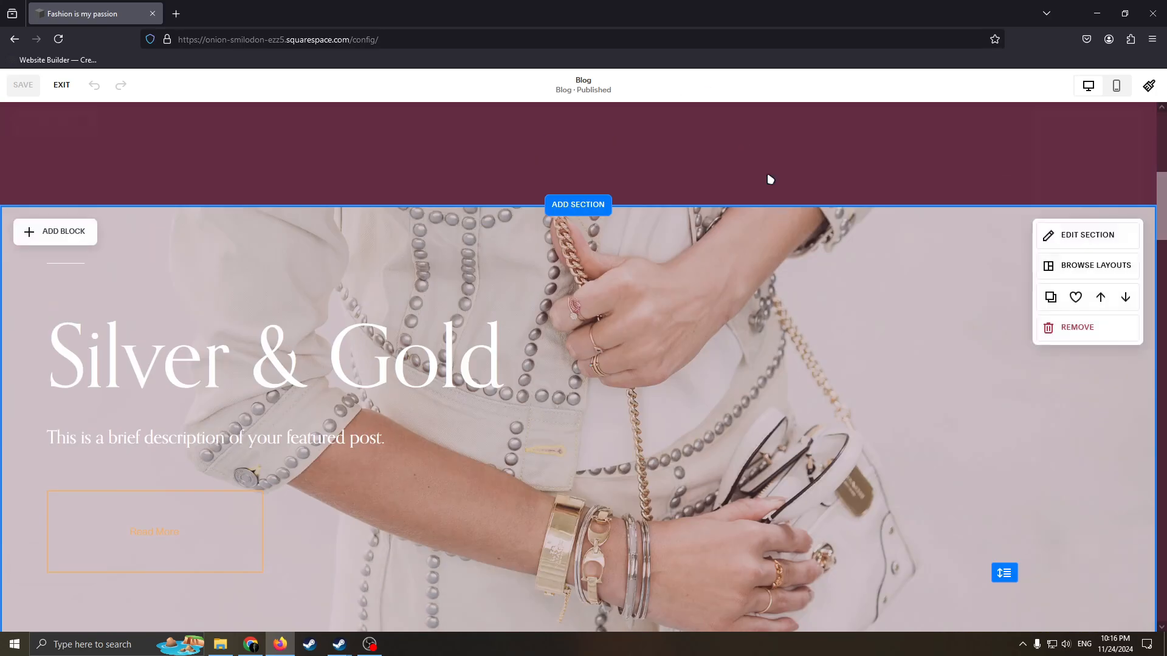
scroll(768, 177, down, 10)
scroll(667, 159, up, 7)
scroll(620, 263, up, 1)
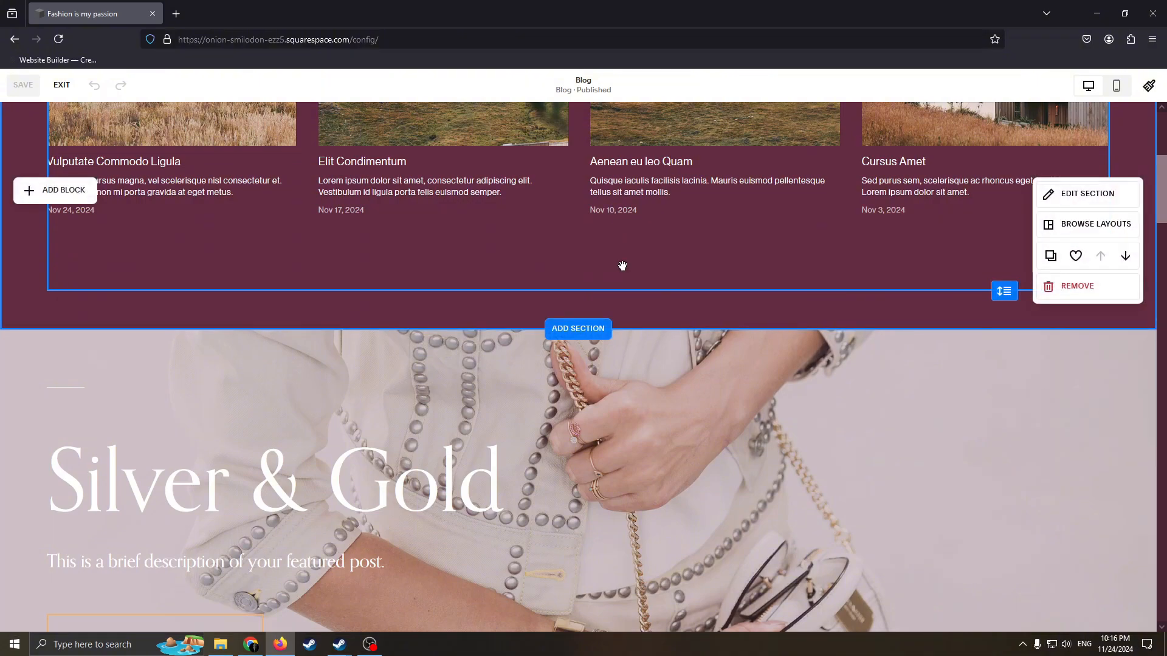
scroll(632, 280, down, 15)
scroll(642, 338, down, 10)
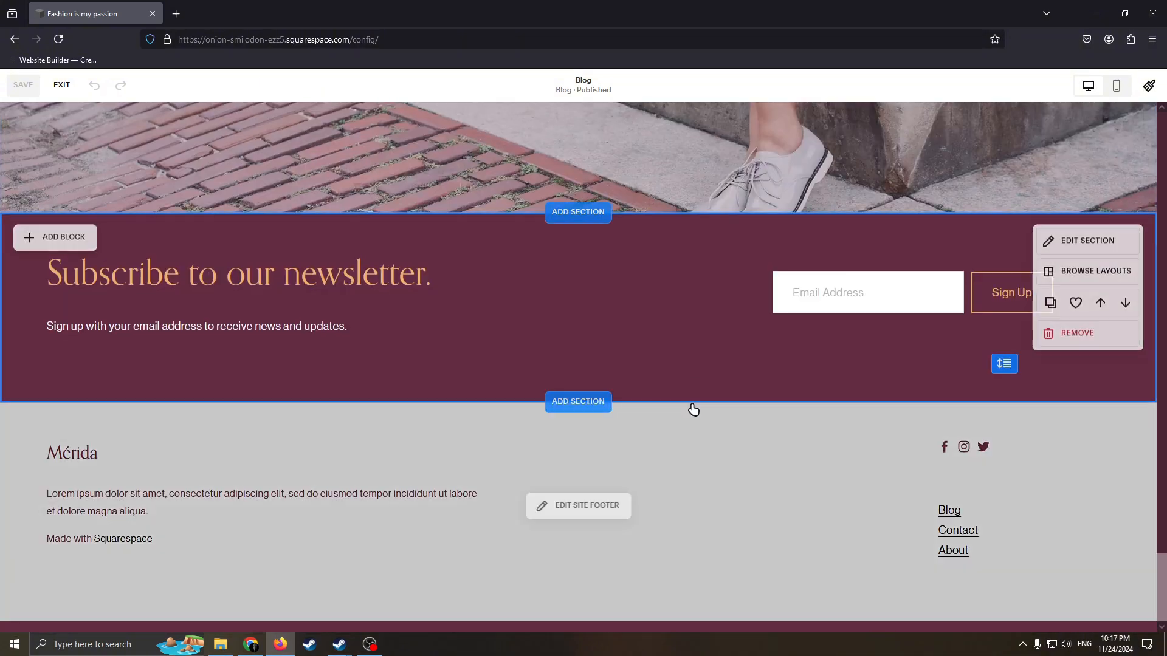
scroll(746, 504, up, 20)
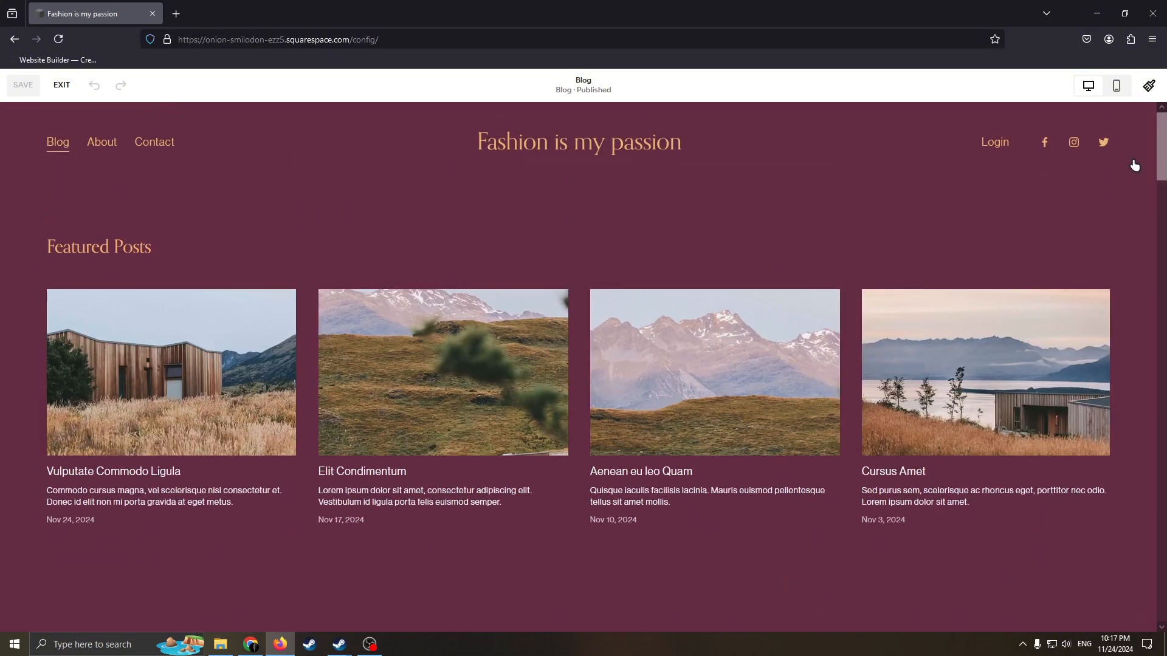
Step: Remove the Featured Posts section from the Blog page
mouse_move(596, 341)
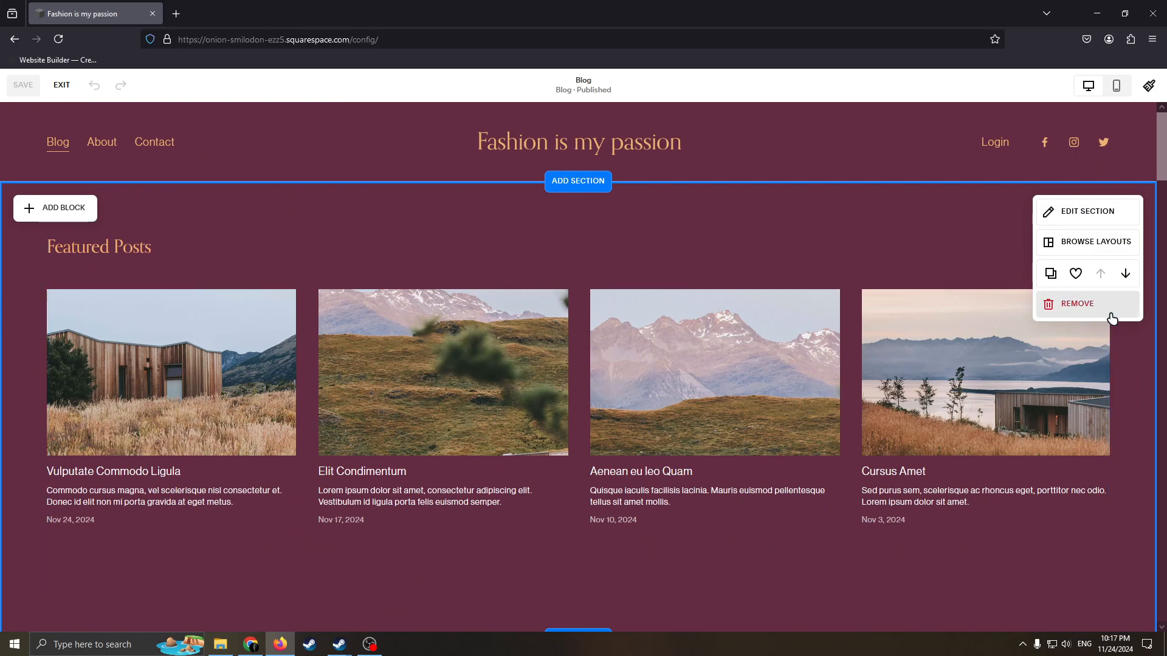
click(1072, 304)
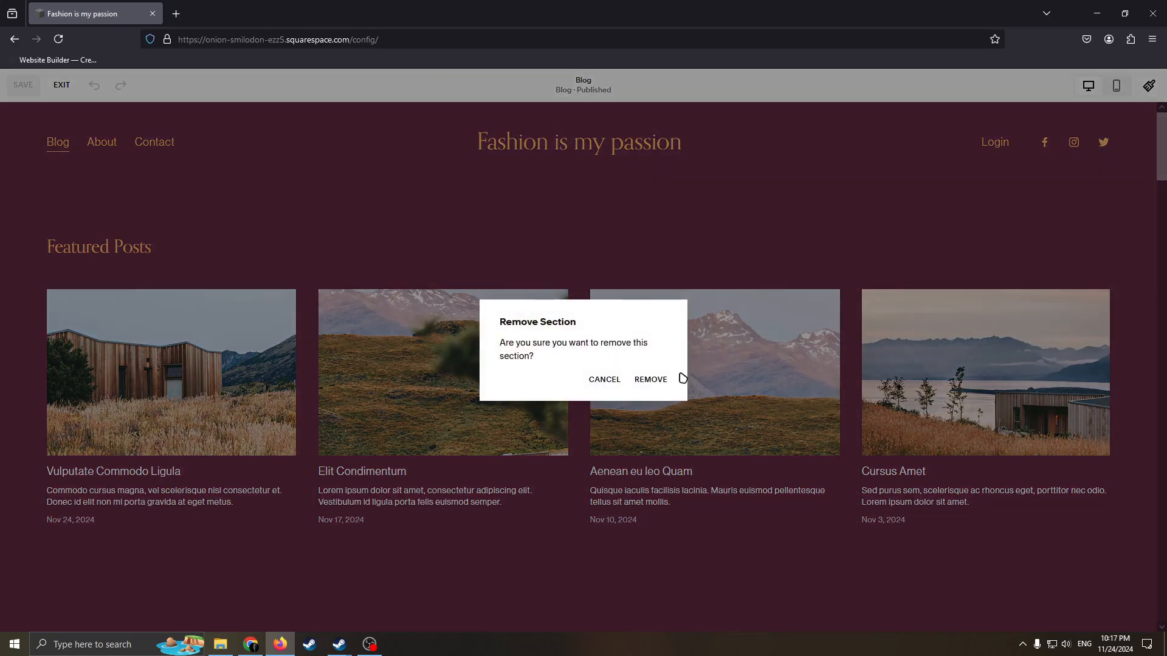
click(651, 381)
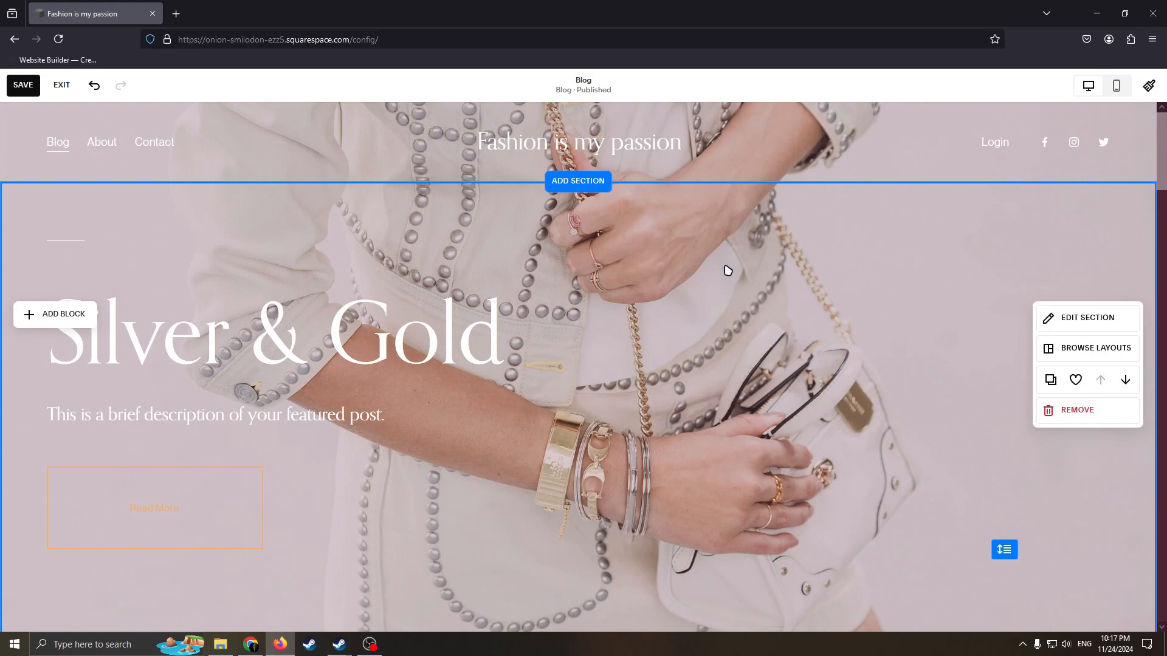
Step: Browse the section categories and add a blank section between the site header and the Silver & Gold section
scroll(727, 270, down, 4)
scroll(686, 282, up, 4)
scroll(827, 277, down, 10)
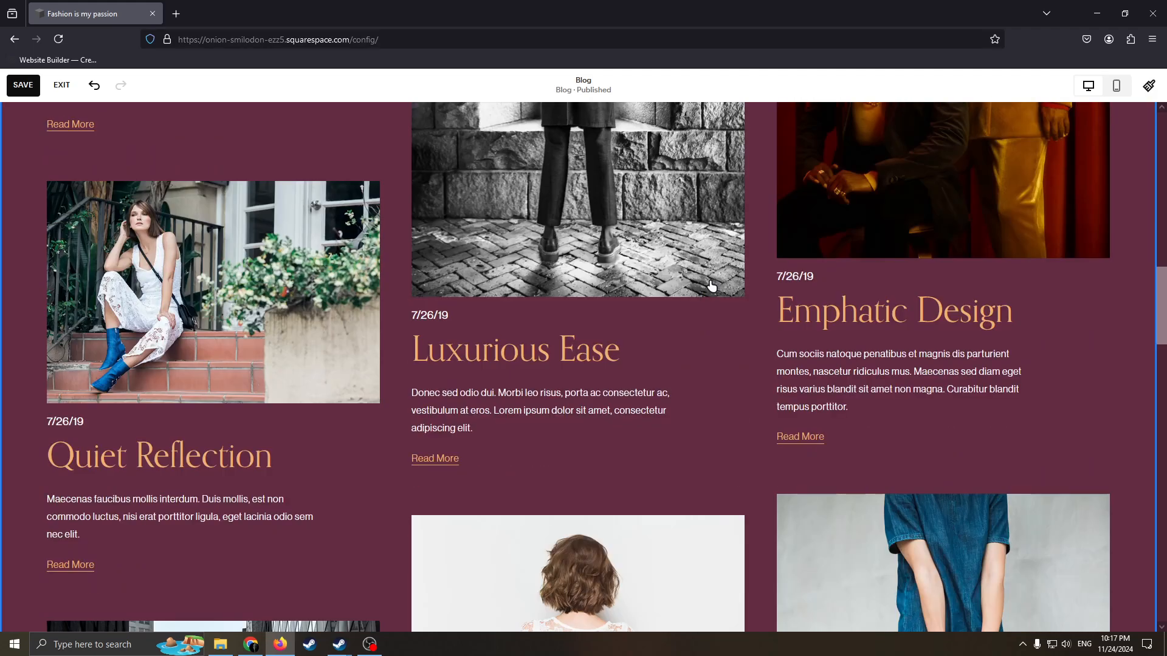
scroll(711, 285, up, 10)
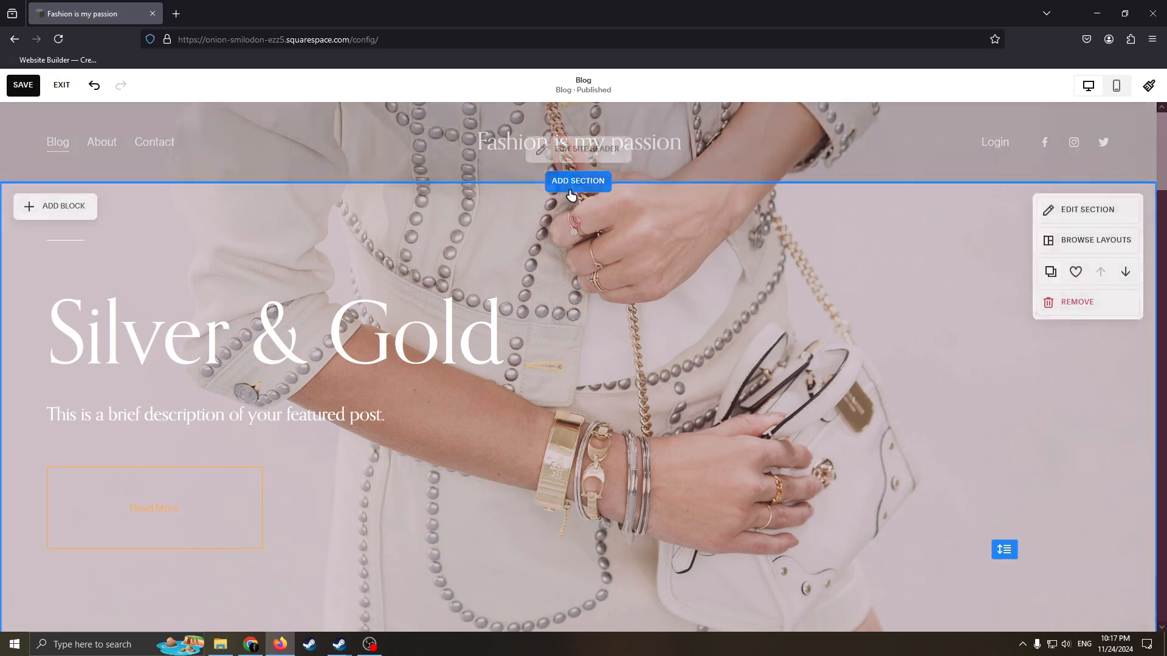
click(576, 183)
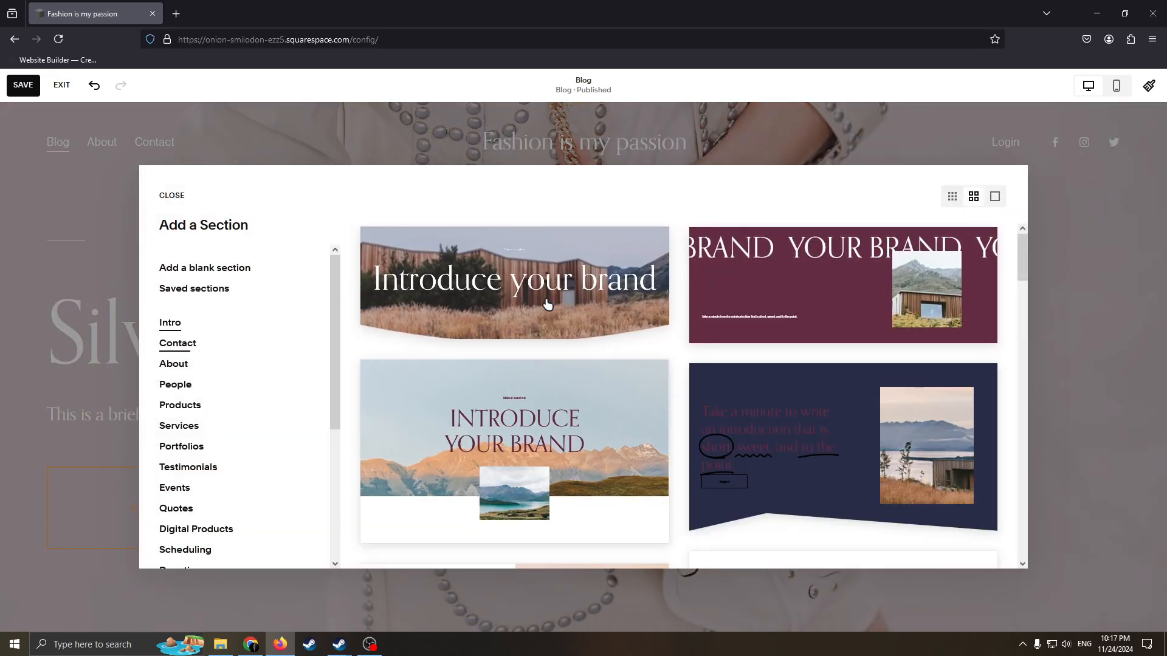
scroll(547, 304, down, 5)
scroll(190, 312, down, 2)
scroll(183, 362, up, 2)
scroll(219, 429, down, 2)
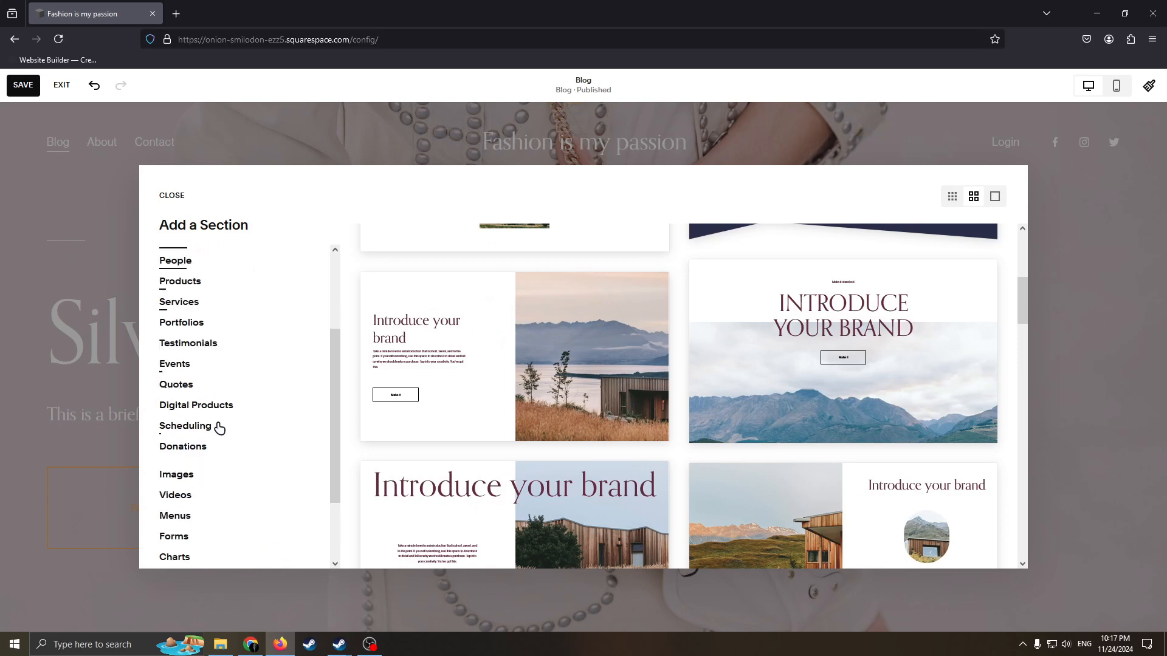
scroll(334, 329, up, 2)
scroll(249, 359, down, 5)
scroll(301, 288, up, 6)
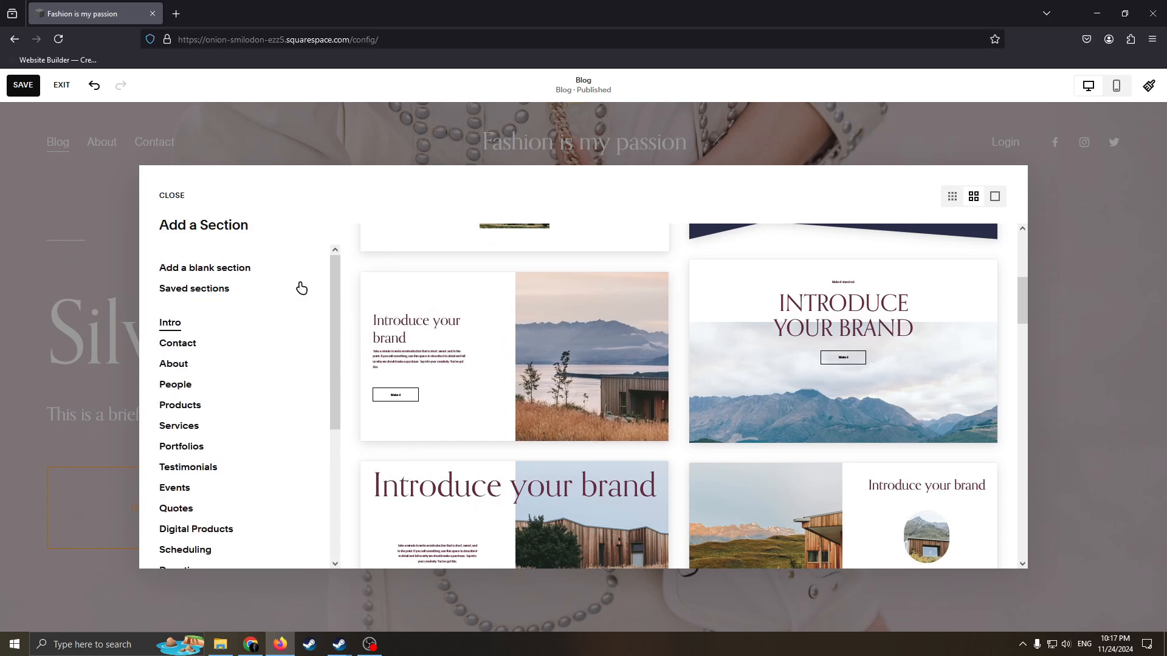
click(217, 269)
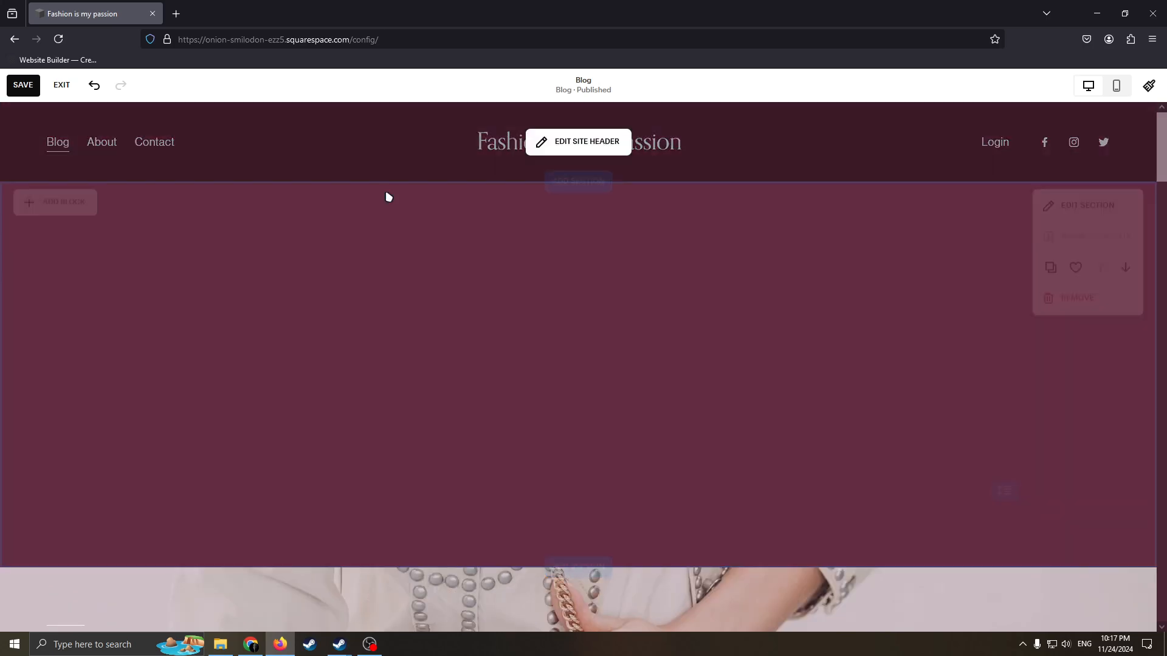
Step: Add a text block to the blank section and enlarge it to fill much of the section's left half
click(61, 206)
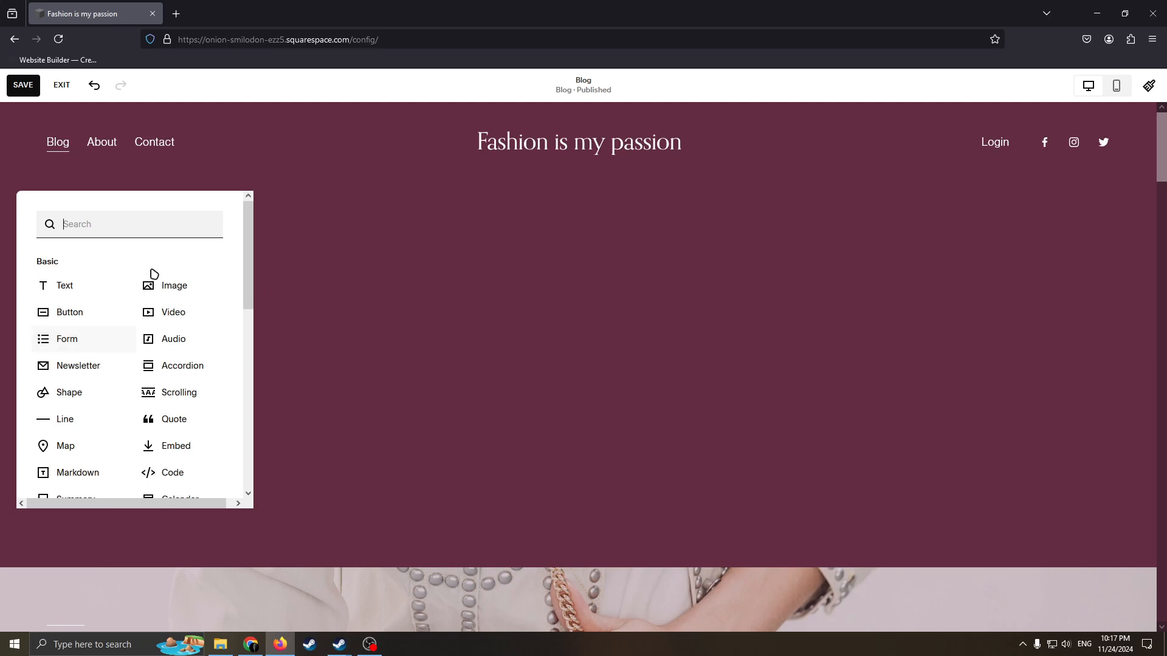
click(46, 293)
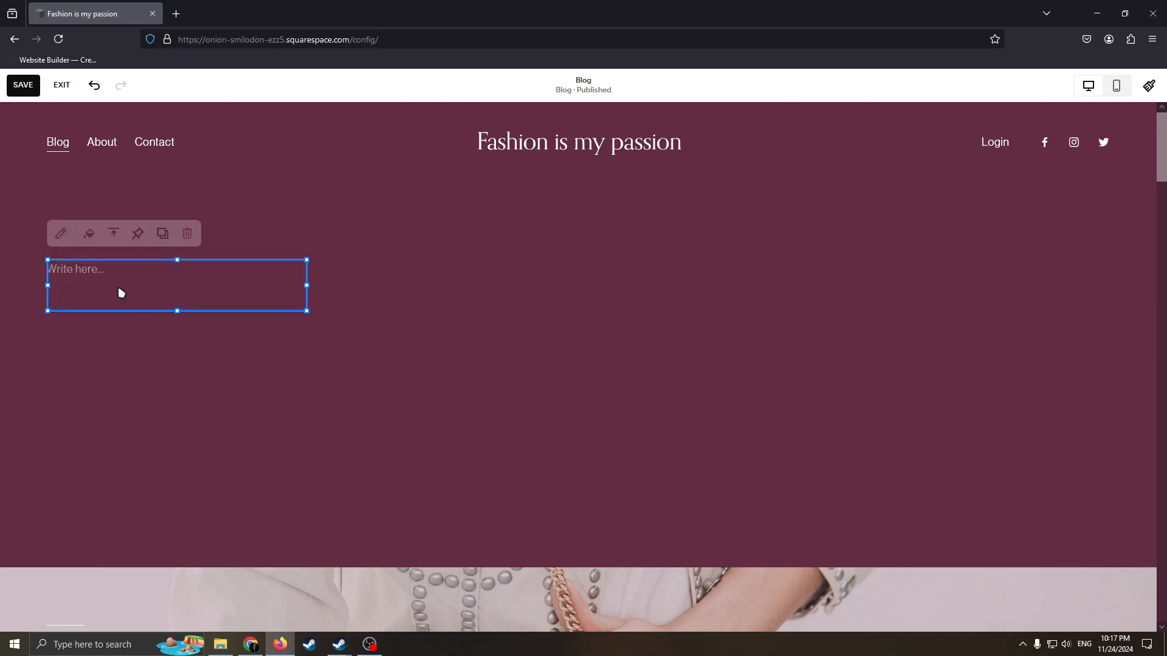
drag(306, 311, 484, 458)
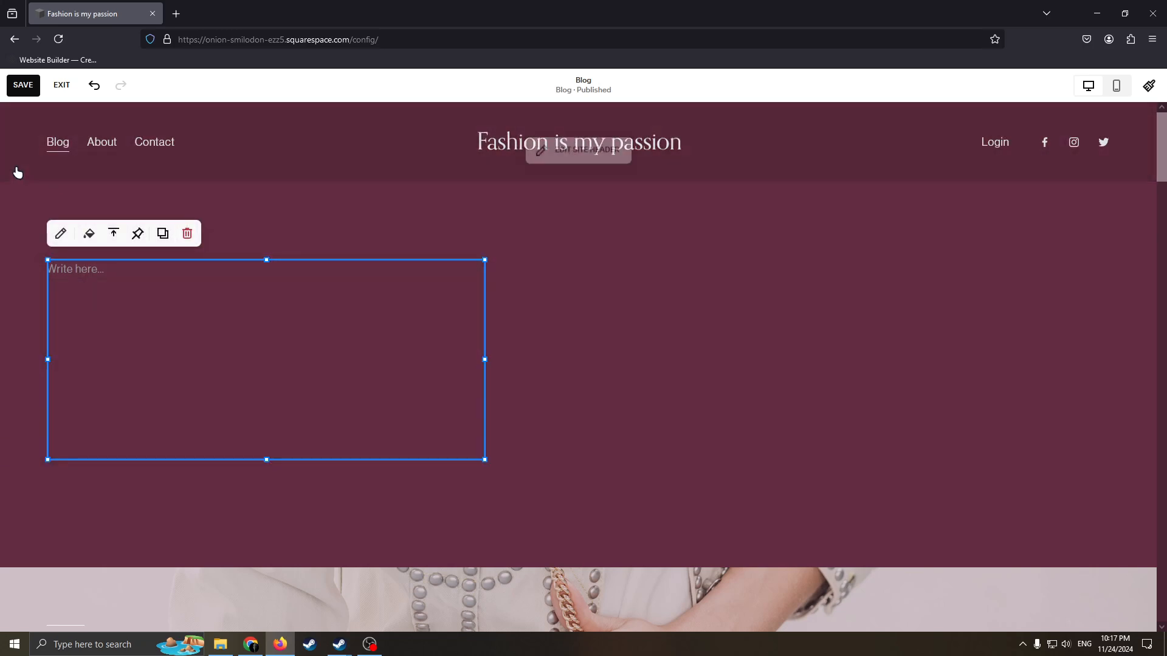
drag(289, 192, 313, 198)
click(294, 227)
Step: Add an image block and place it in the right half of the section, beside the text block
click(24, 211)
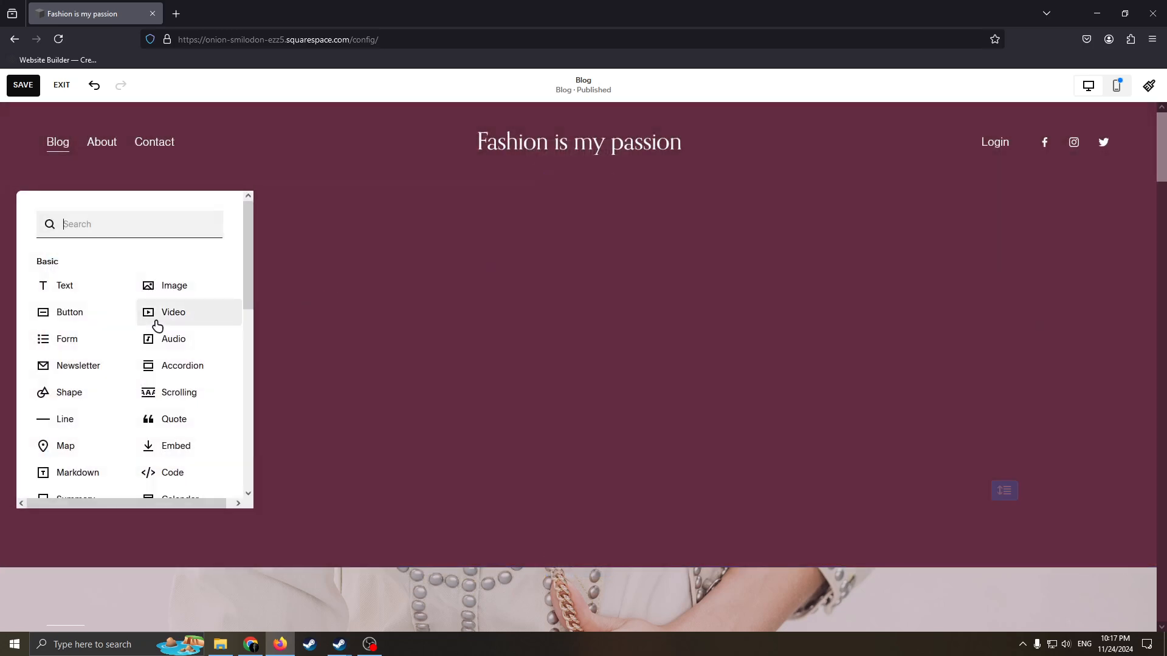
click(174, 285)
drag(243, 340, 904, 352)
Step: Enter "FASHION IS ABOUT US" in the text block
click(139, 277)
click(138, 278)
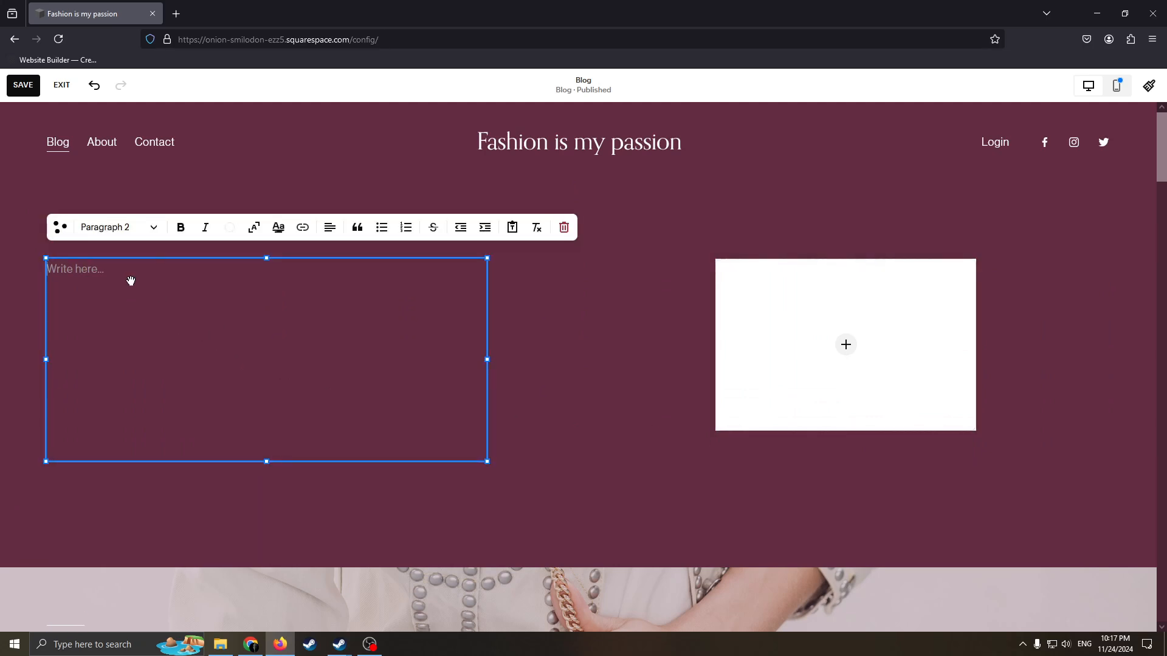
text(FASHION IS ABOUT US)
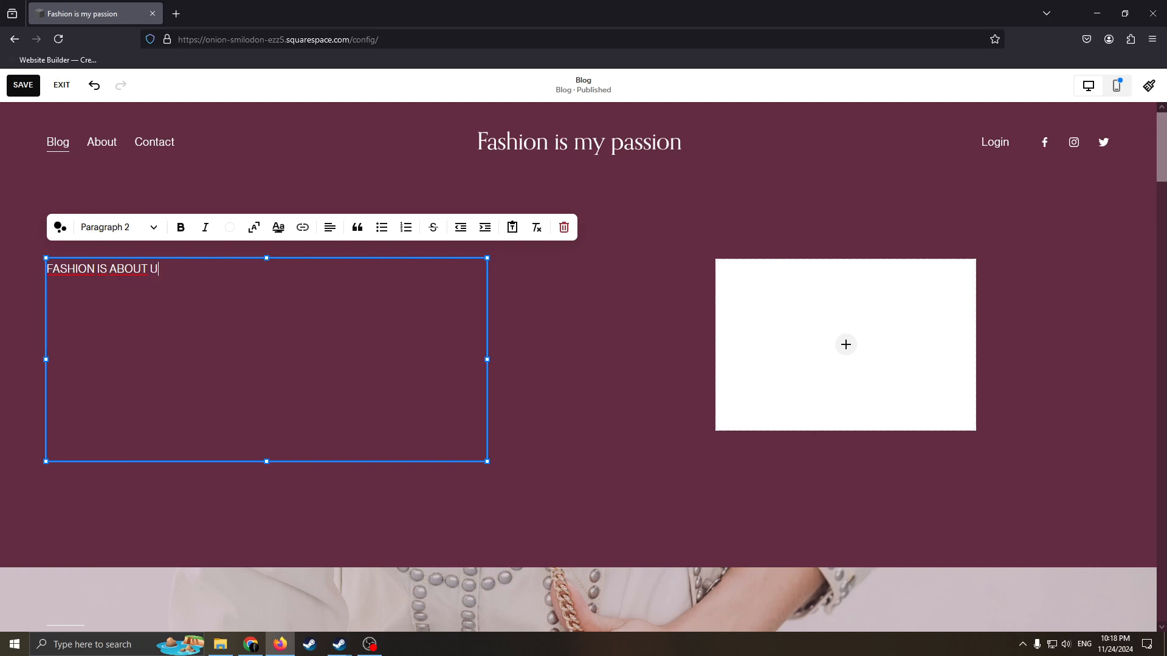
Step: Turn on scaled text for the heading, and make its block wider and shorter to fit one line
click(278, 227)
click(278, 226)
click(254, 229)
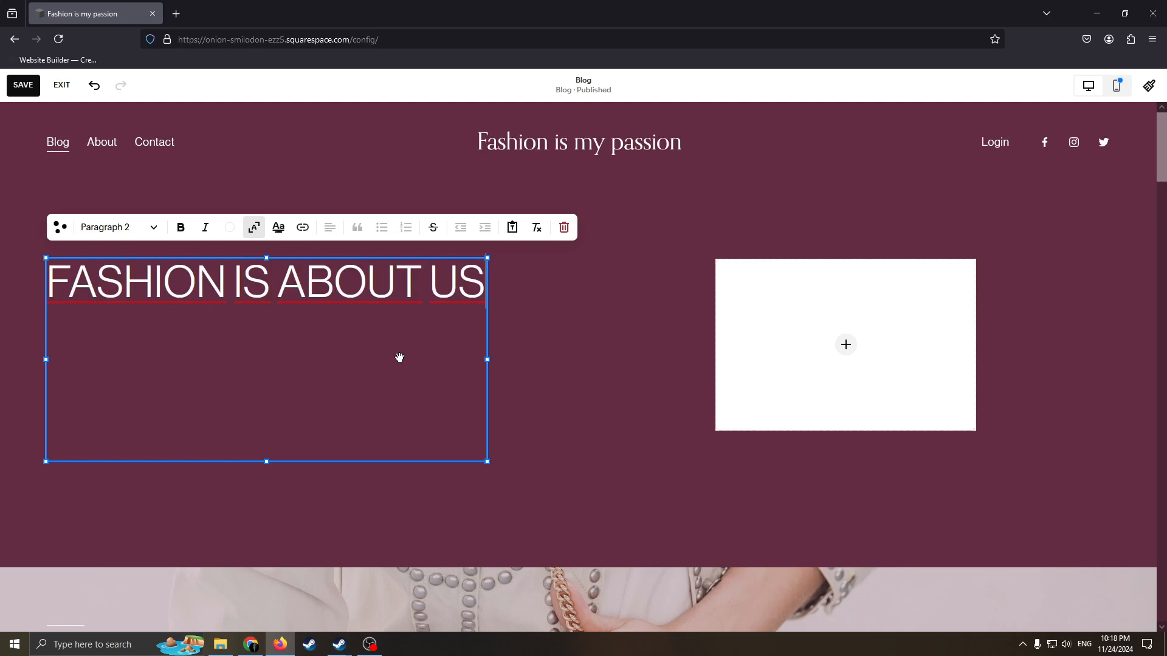
drag(487, 460, 578, 297)
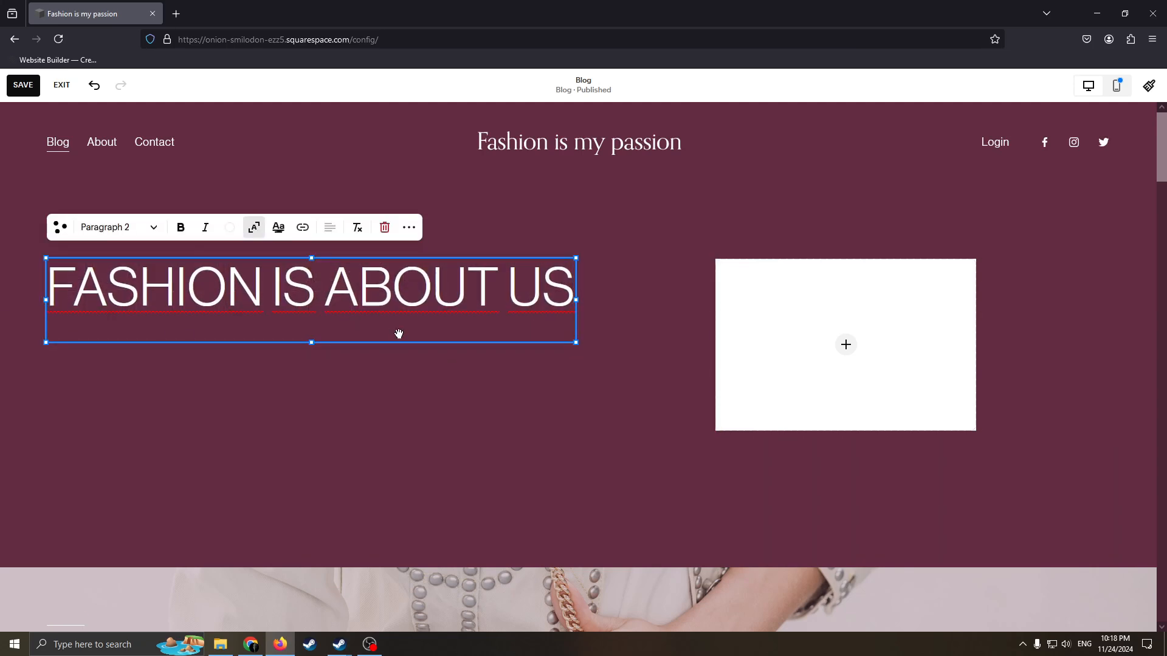
click(380, 338)
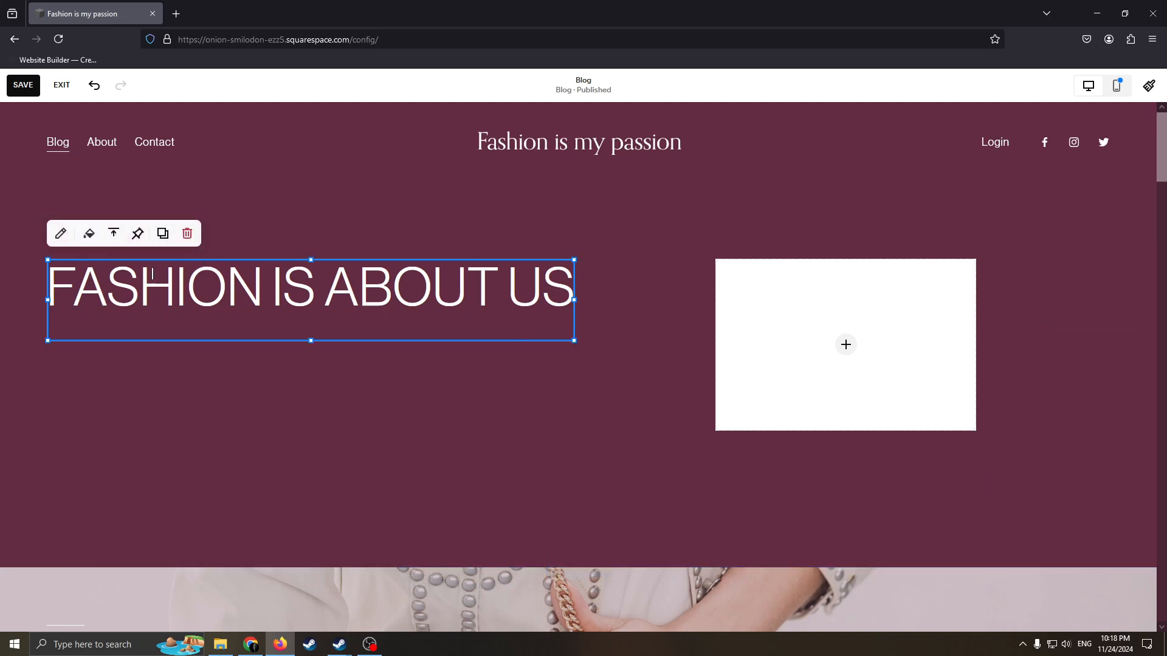
Step: Enable a background on the heading's text block and color it with the palette's dark navy
click(89, 235)
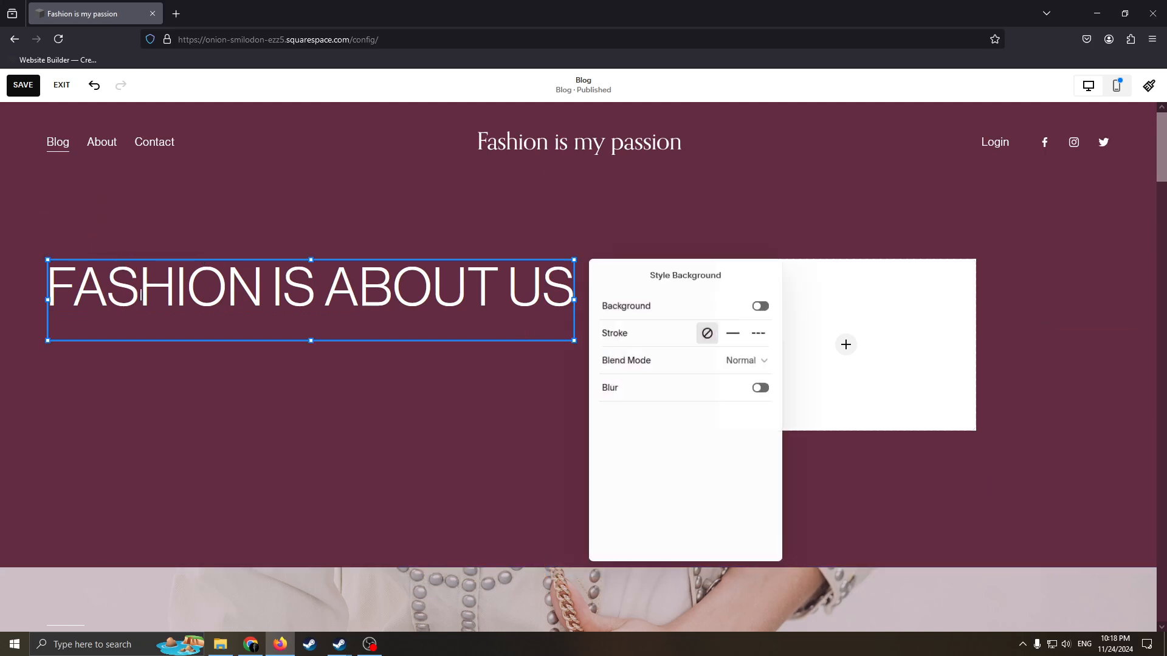
click(760, 306)
click(754, 309)
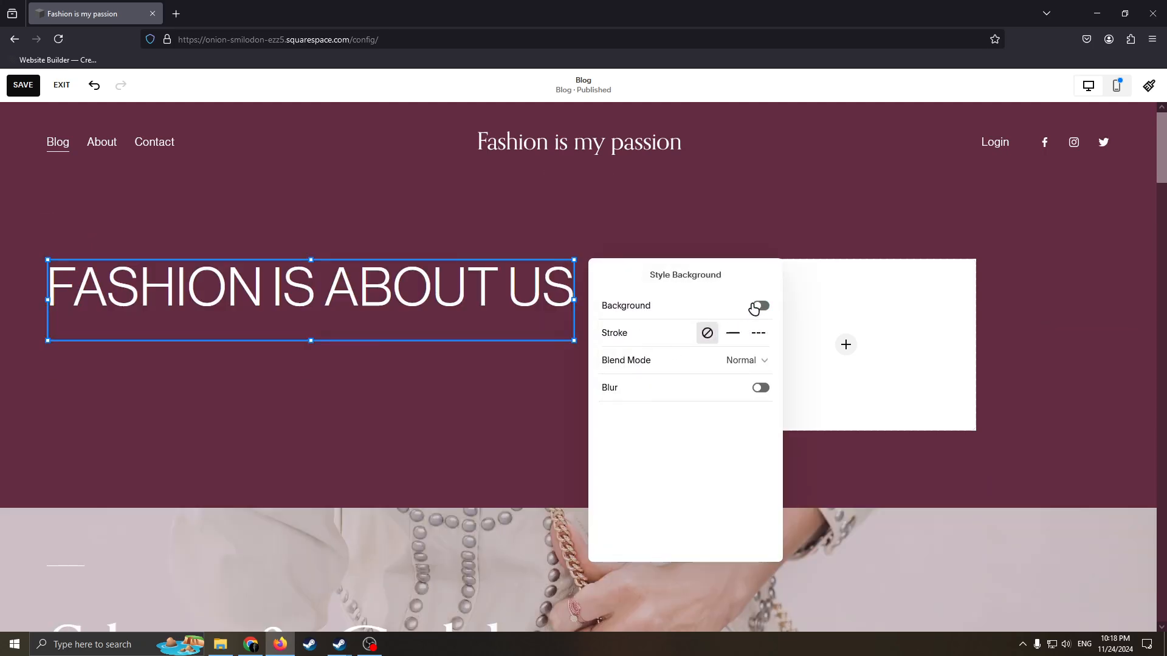
click(758, 308)
click(707, 338)
click(873, 314)
click(908, 309)
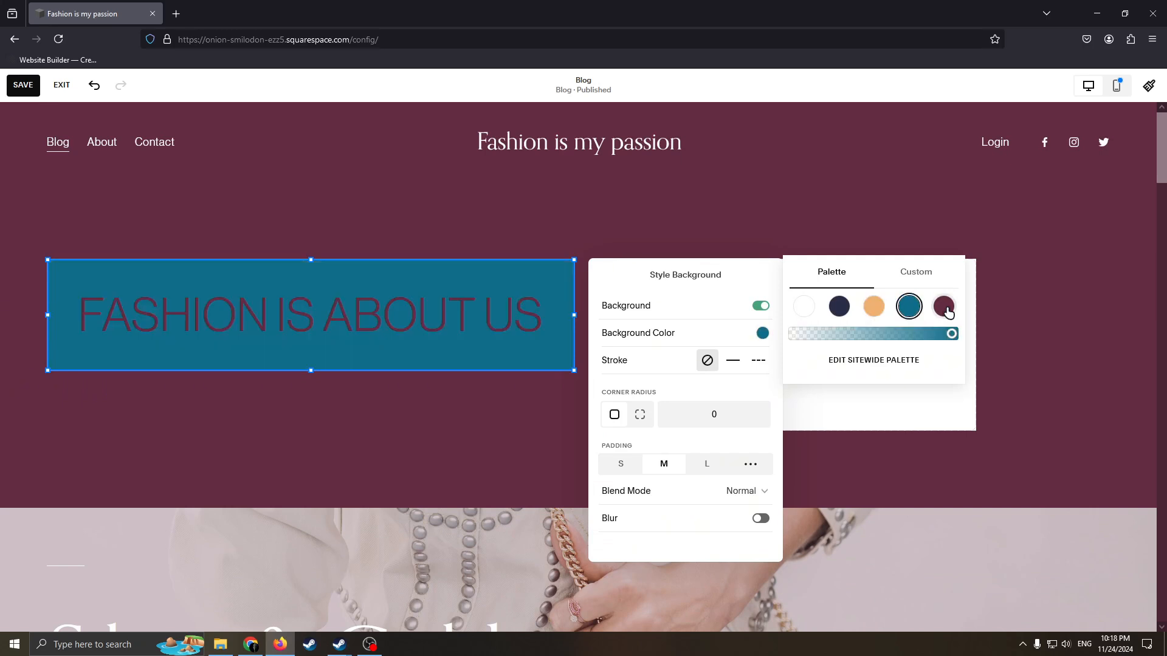
click(842, 309)
click(483, 422)
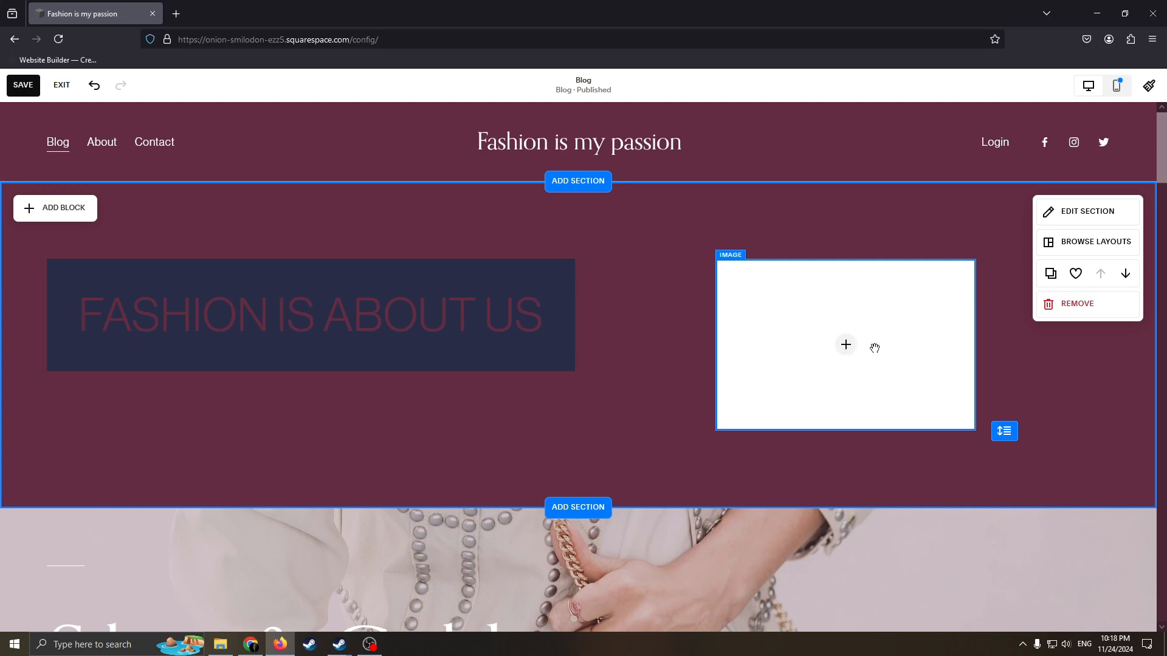
Step: Fill the image block with the free stock photo of a woman carrying shopping bags, found by searching for "FASHION"
click(883, 278)
click(847, 345)
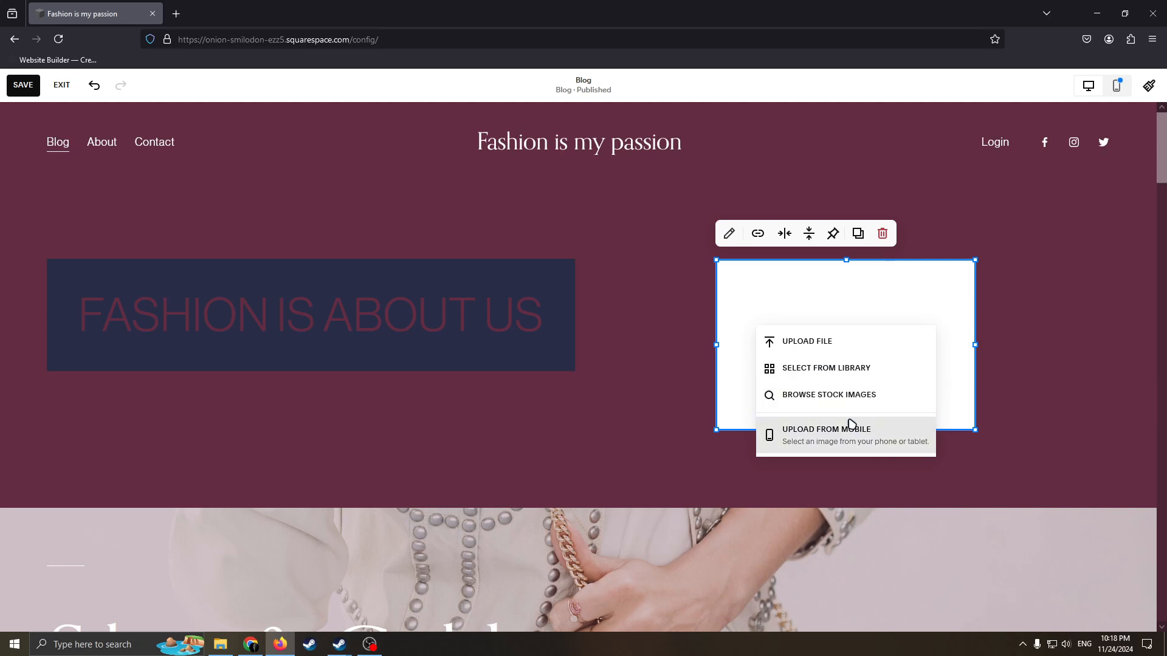
click(815, 395)
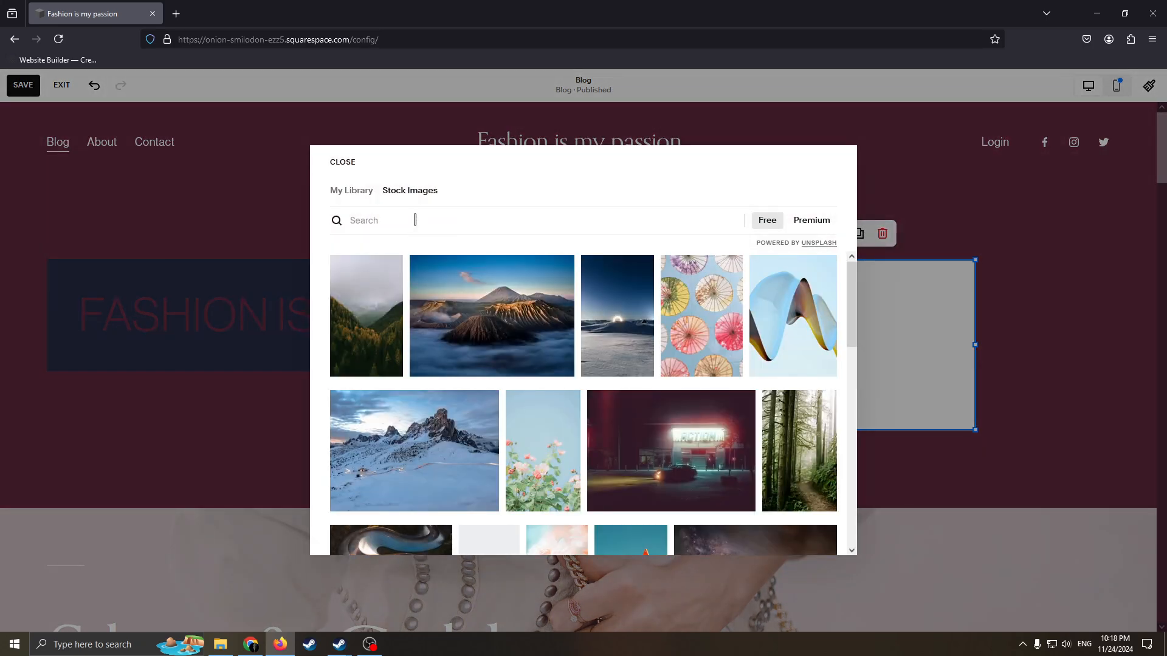
click(417, 219)
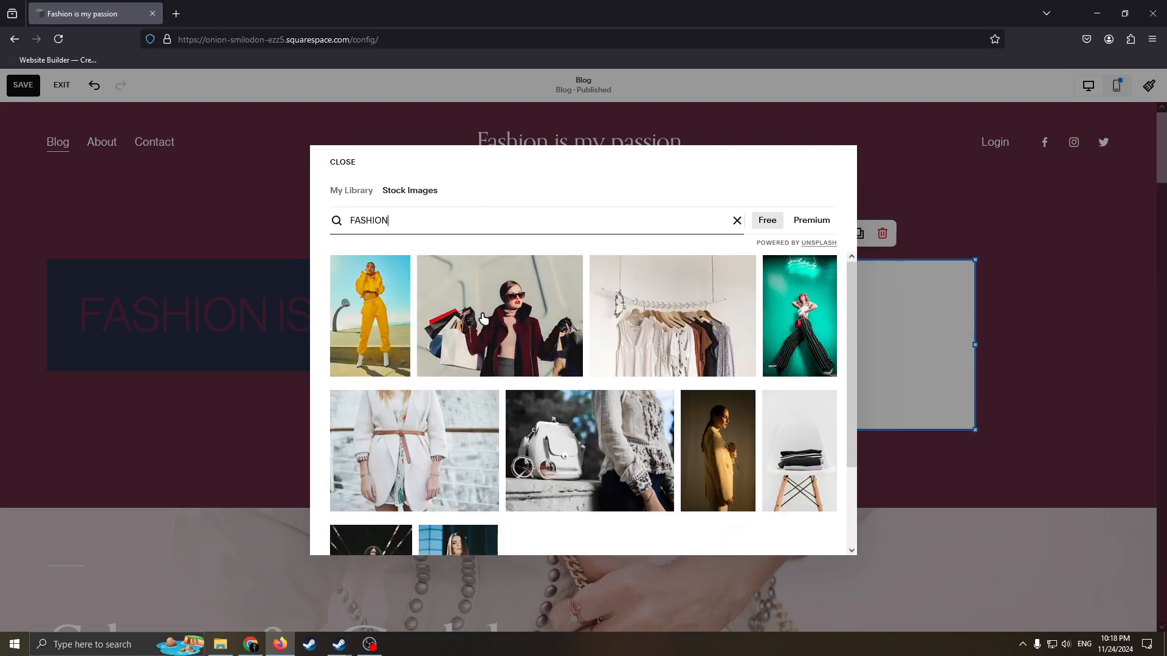
click(504, 310)
click(984, 299)
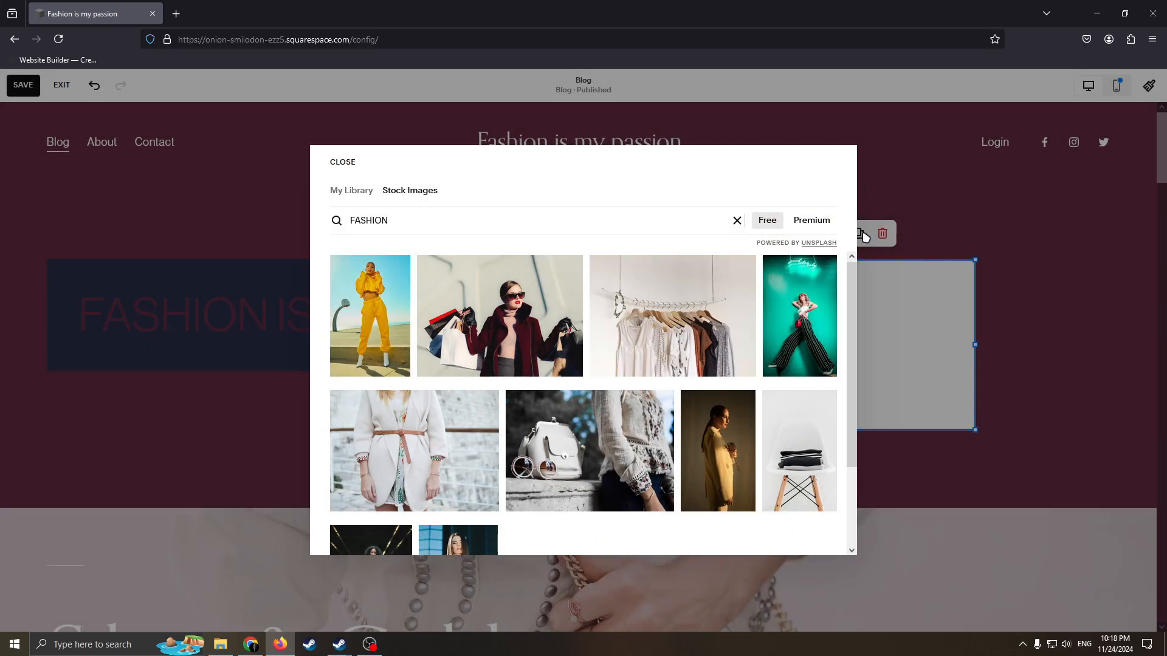
click(1001, 240)
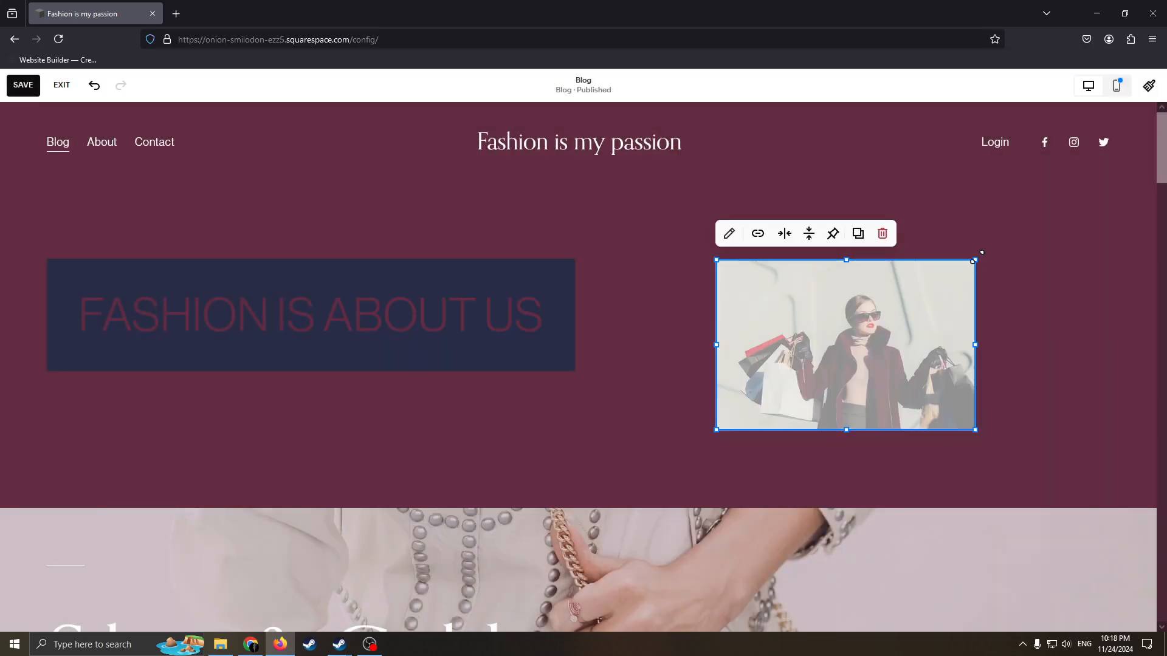
drag(975, 260, 995, 230)
click(1048, 377)
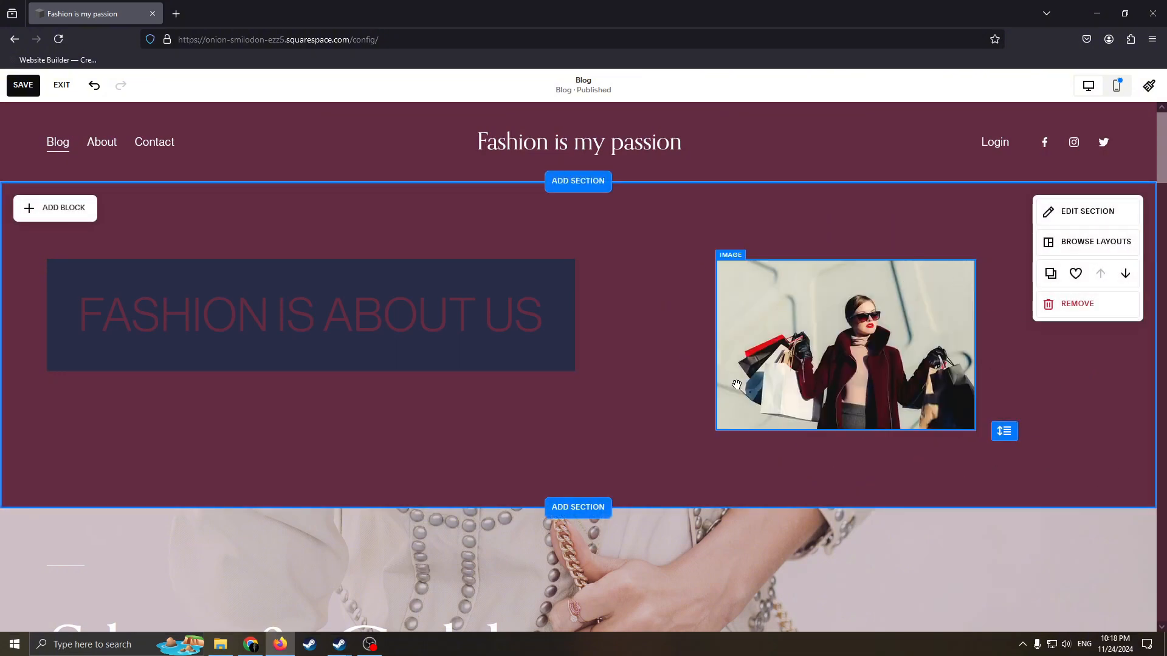
Step: Examine the Silver & Gold section and its background image settings
scroll(847, 316, down, 1)
scroll(848, 316, down, 6)
scroll(758, 383, up, 3)
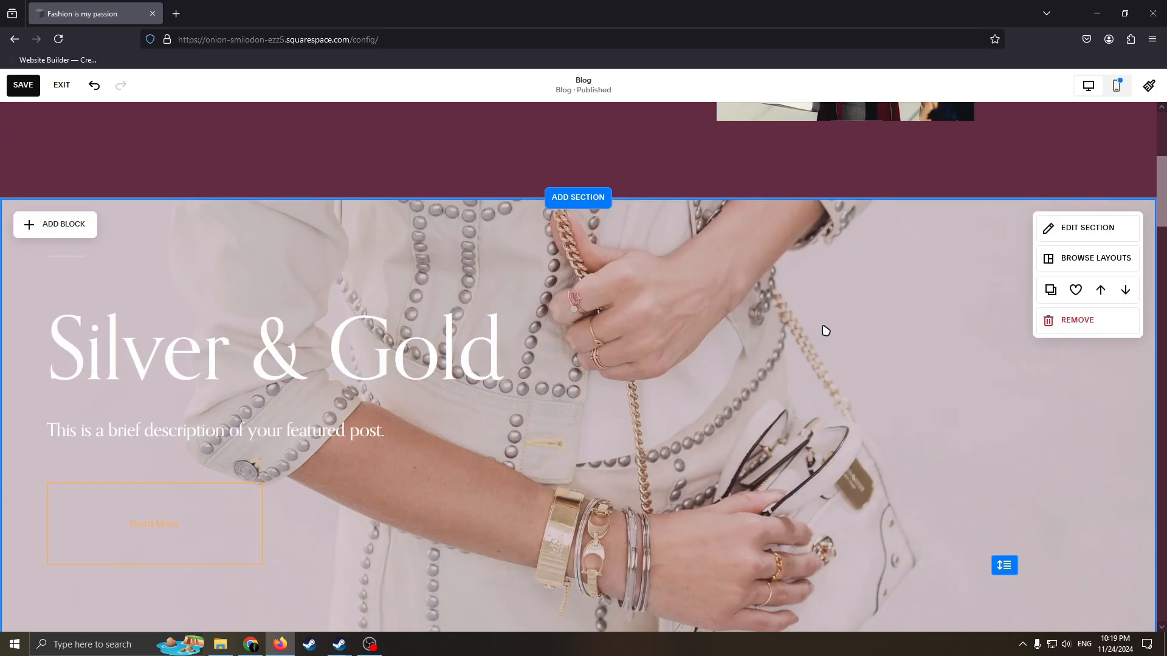
scroll(952, 305, down, 2)
scroll(1023, 217, up, 1)
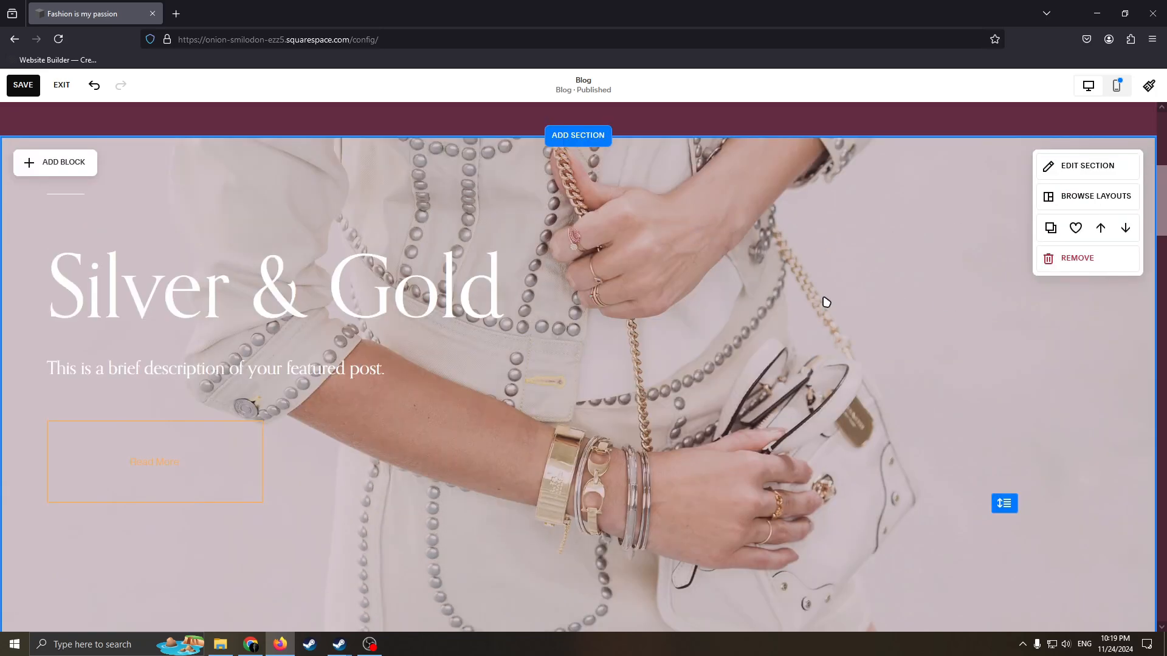
scroll(292, 117, down, 1)
scroll(896, 219, up, 3)
scroll(1034, 140, down, 3)
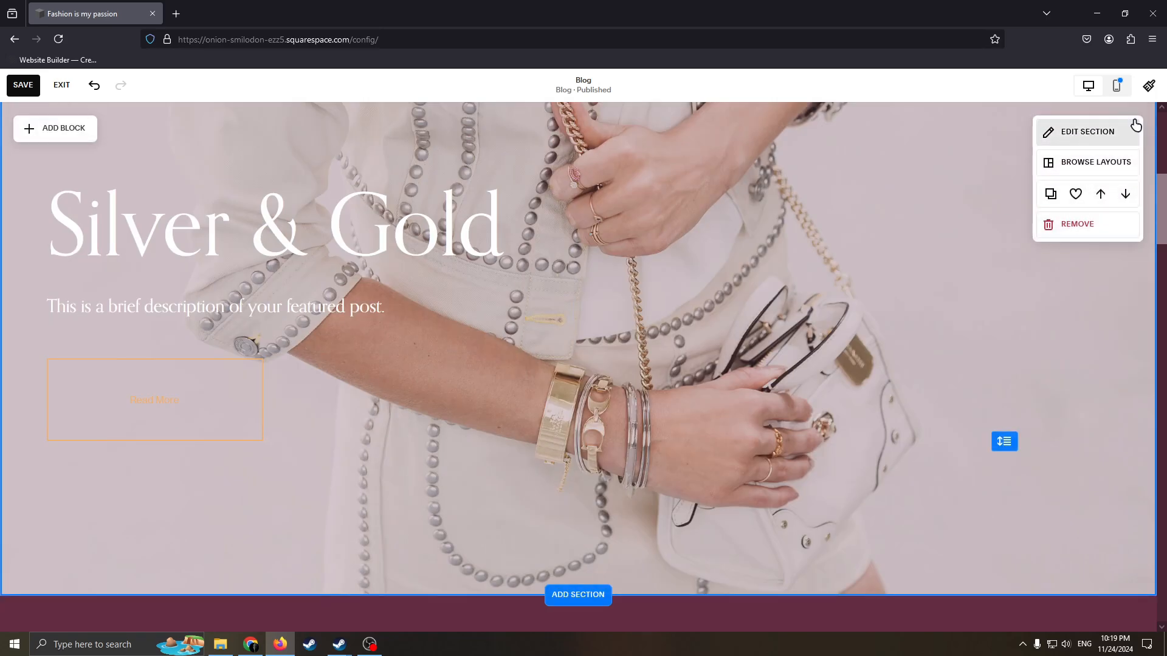
click(1088, 137)
click(922, 234)
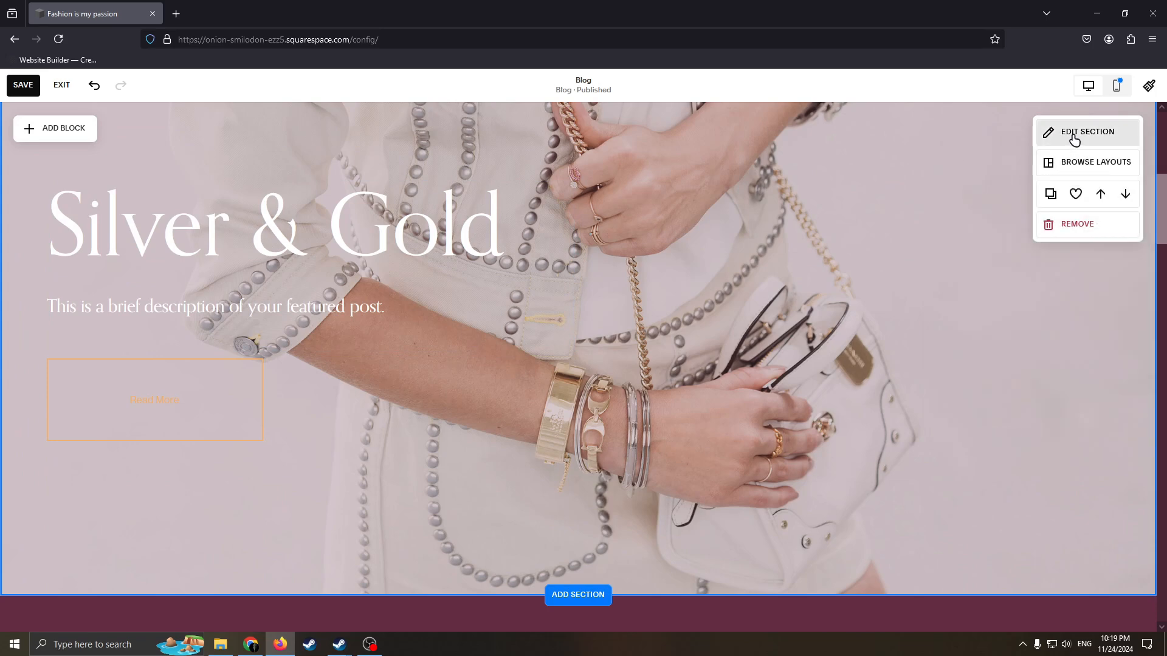
click(1073, 136)
click(1040, 170)
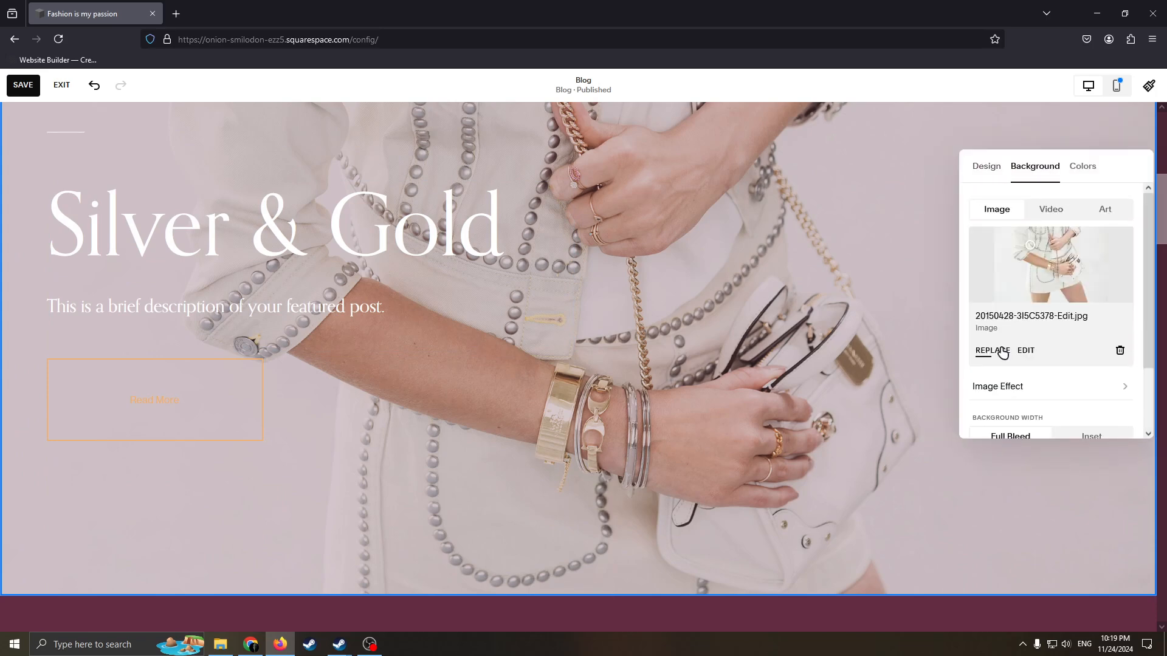
scroll(960, 335, down, 1)
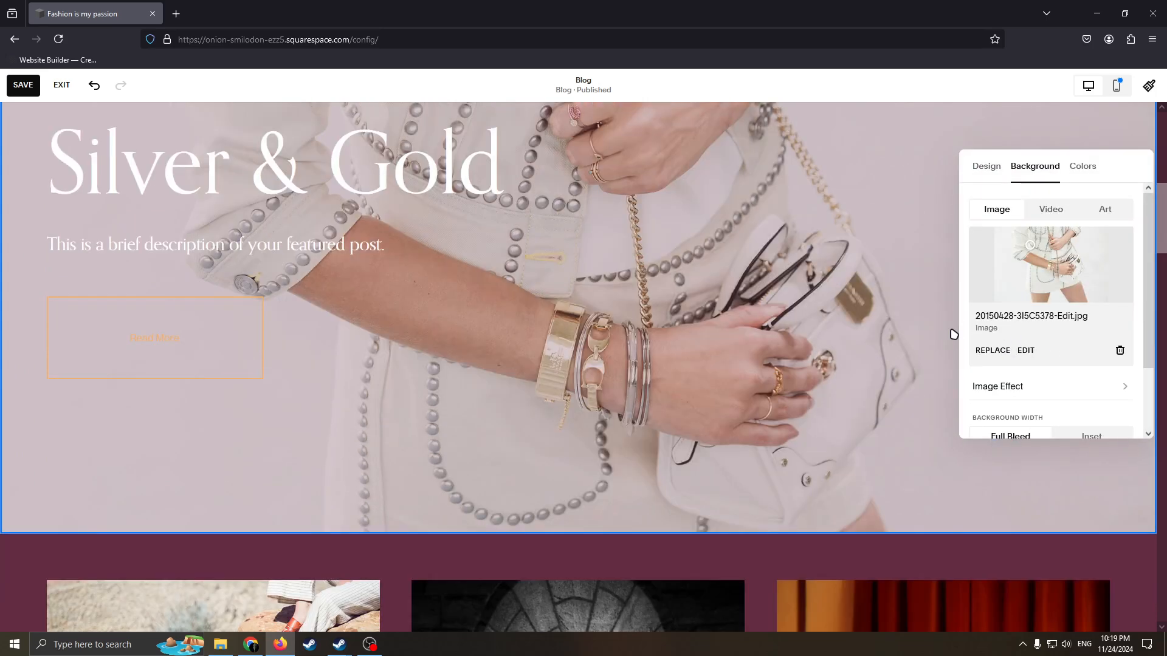
click(846, 338)
Step: Move the Read More button to the right side of the Silver & Gold section and its text block down toward the center
scroll(547, 341, up, 2)
drag(215, 445, 893, 266)
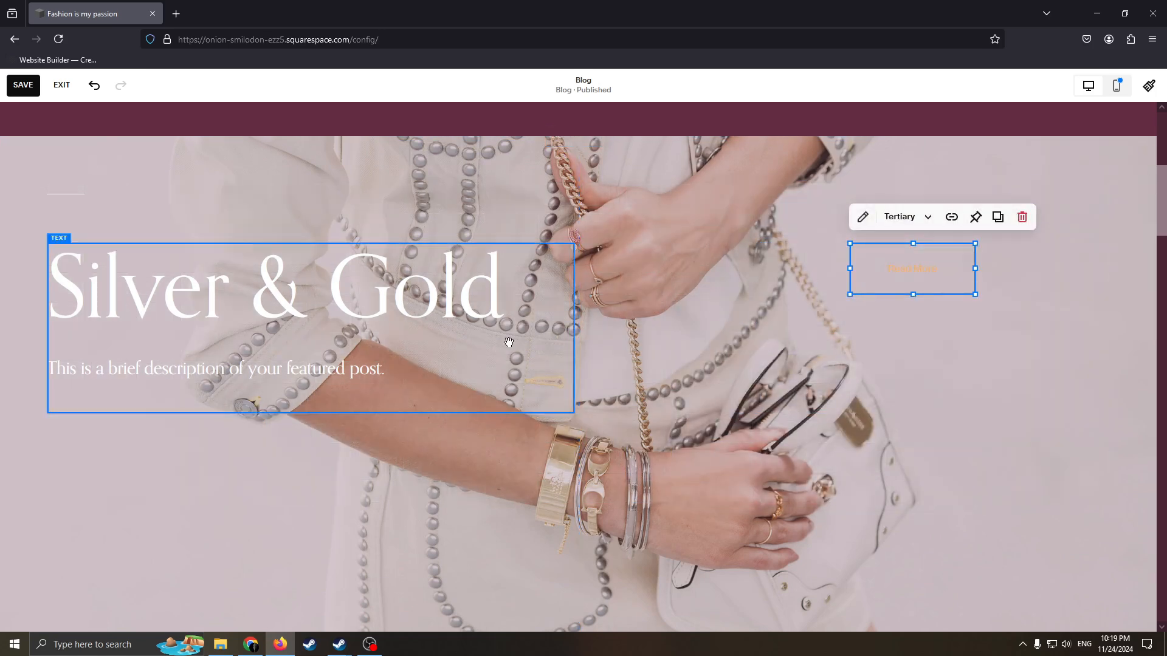
drag(508, 342, 709, 534)
Step: Look through the blog post list down to the Top Bags of 2019 section
scroll(385, 292, down, 4)
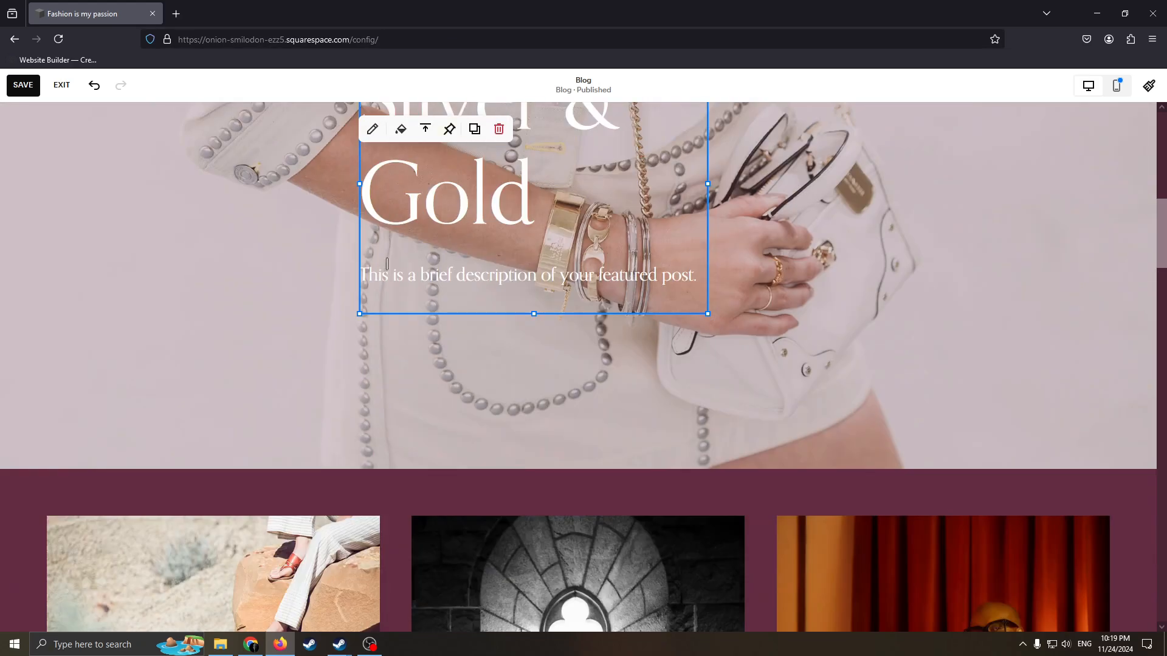
scroll(274, 271, up, 4)
scroll(437, 235, down, 12)
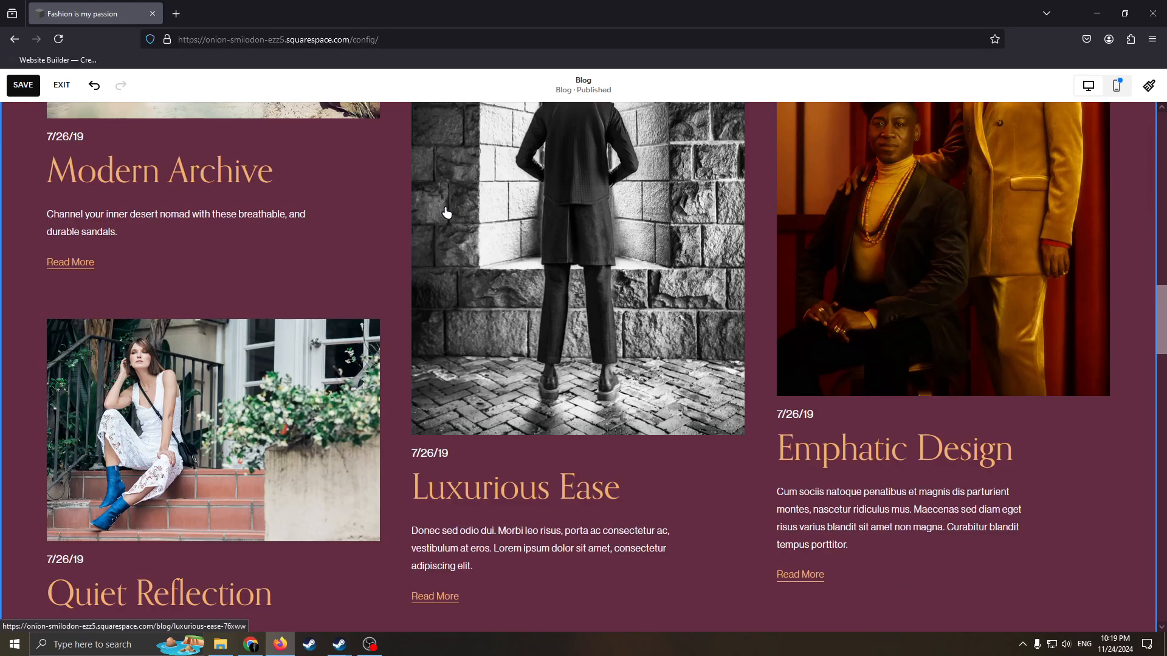
scroll(447, 212, down, 14)
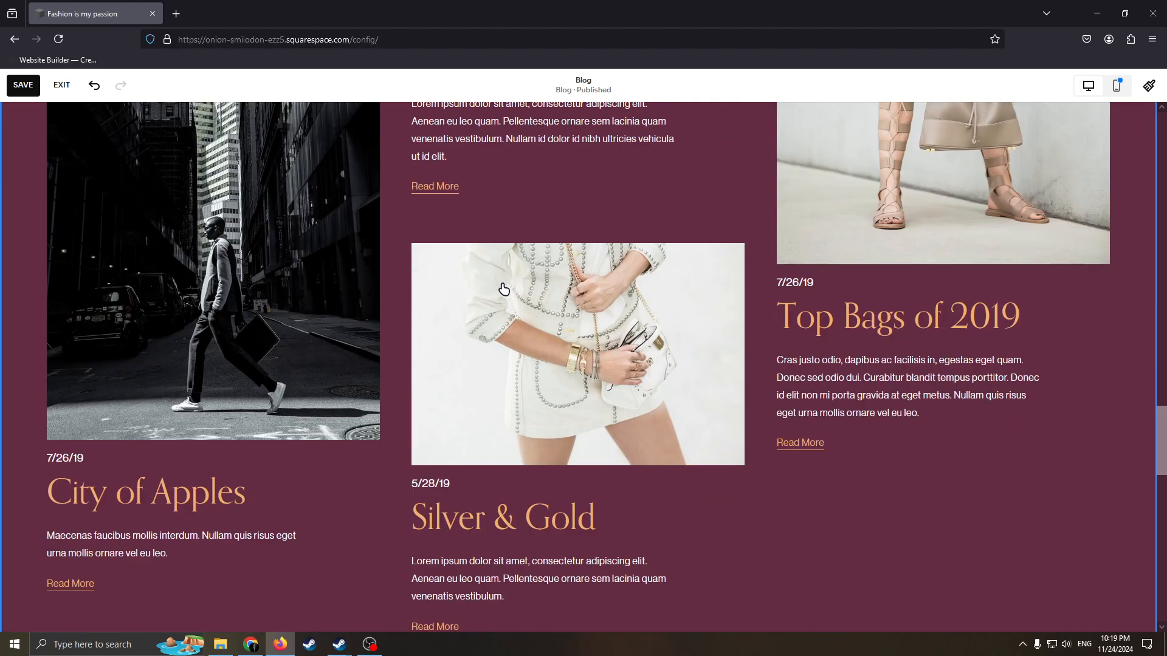
scroll(504, 289, down, 3)
scroll(504, 243, up, 12)
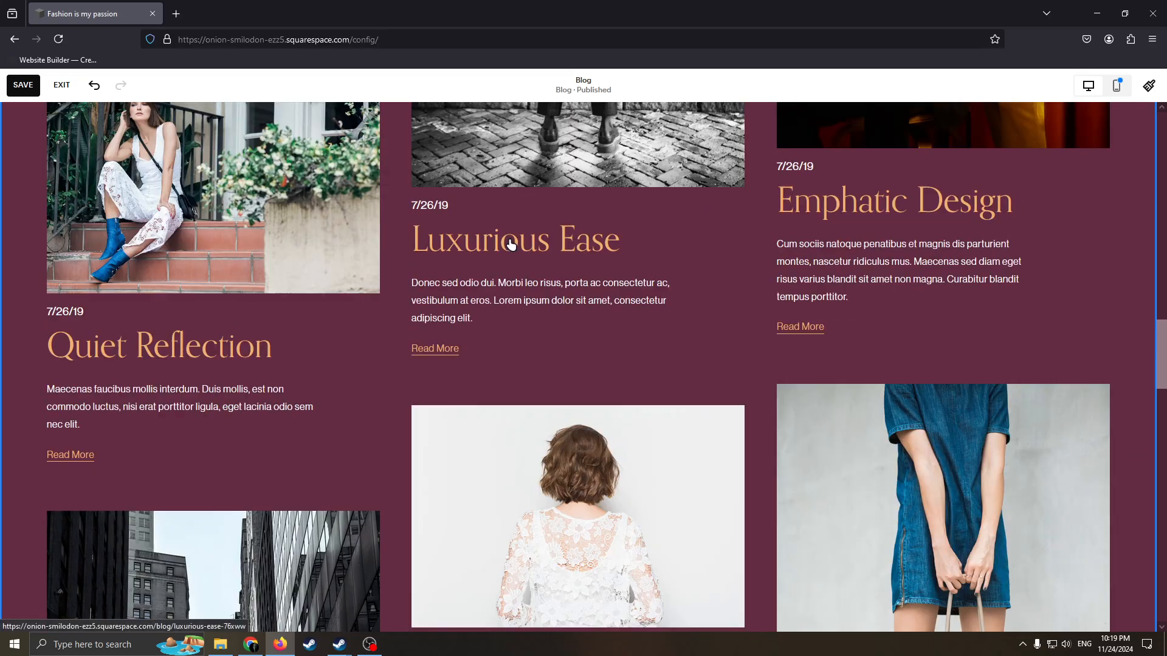
scroll(511, 243, up, 5)
scroll(484, 221, down, 4)
scroll(487, 222, up, 4)
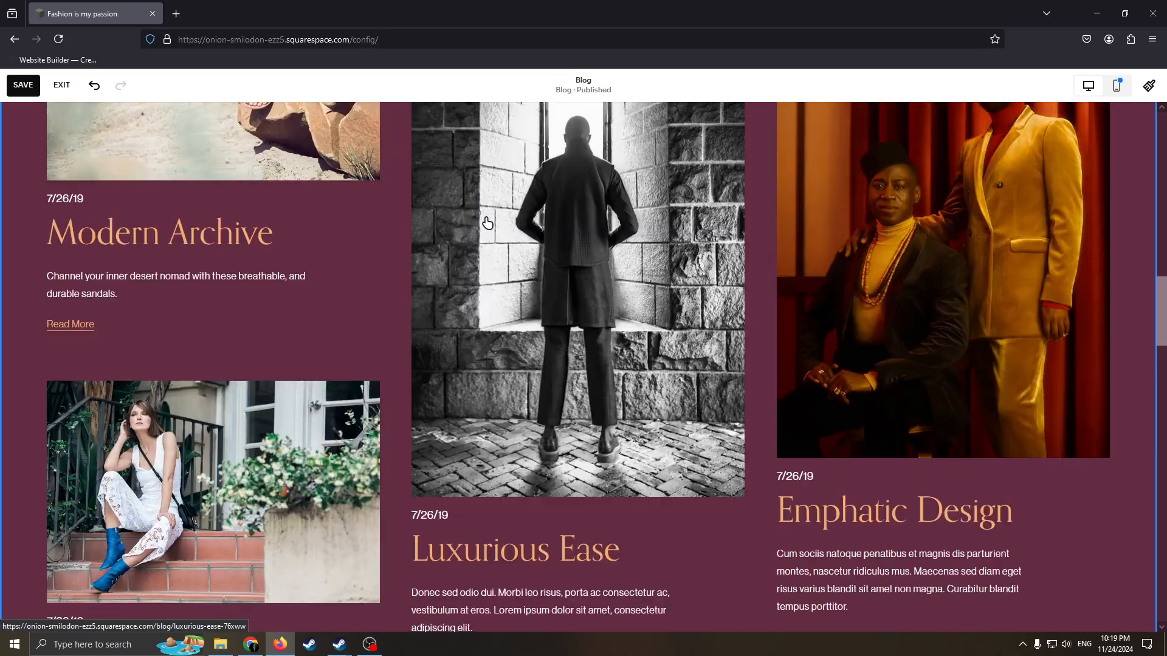
scroll(488, 223, down, 15)
scroll(493, 263, up, 3)
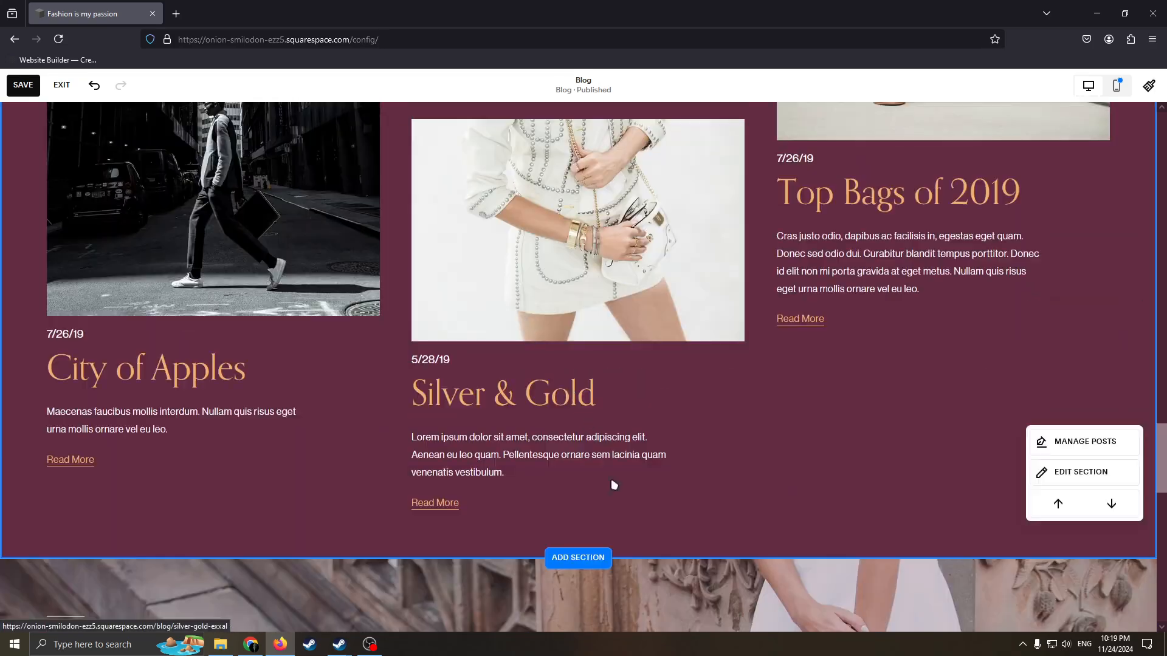
scroll(705, 355, down, 4)
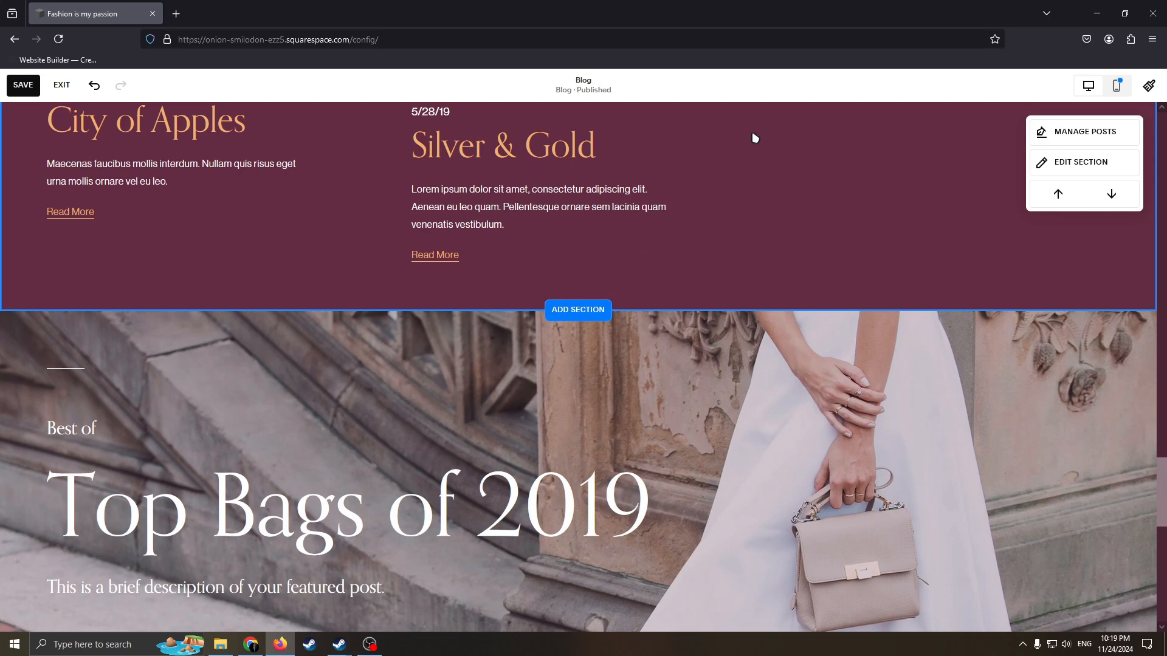
Step: Save the Blog page changes and exit the page editor
click(24, 87)
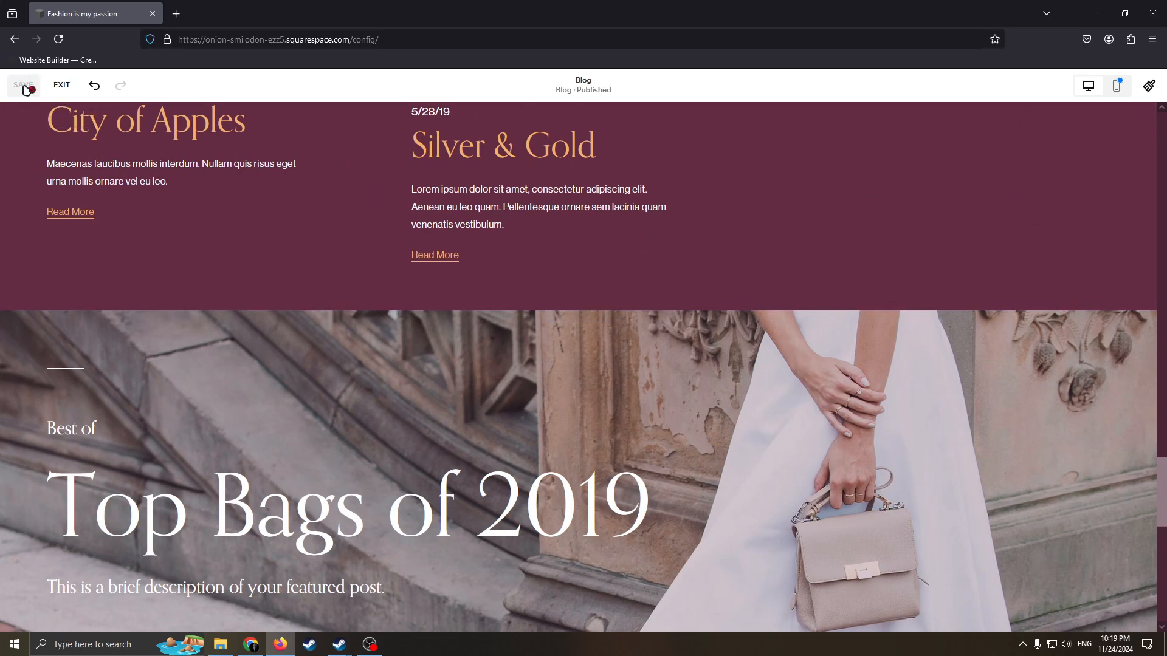
click(61, 86)
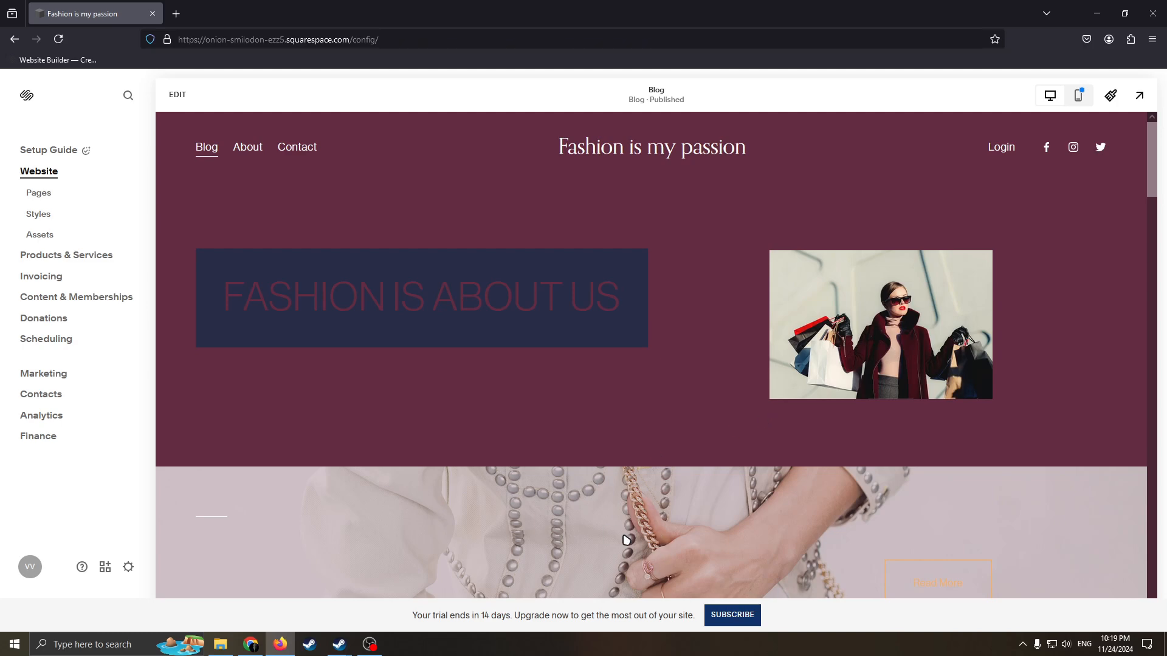
Step: Open the subscription plans and review the core and commerce features included in each one
click(743, 615)
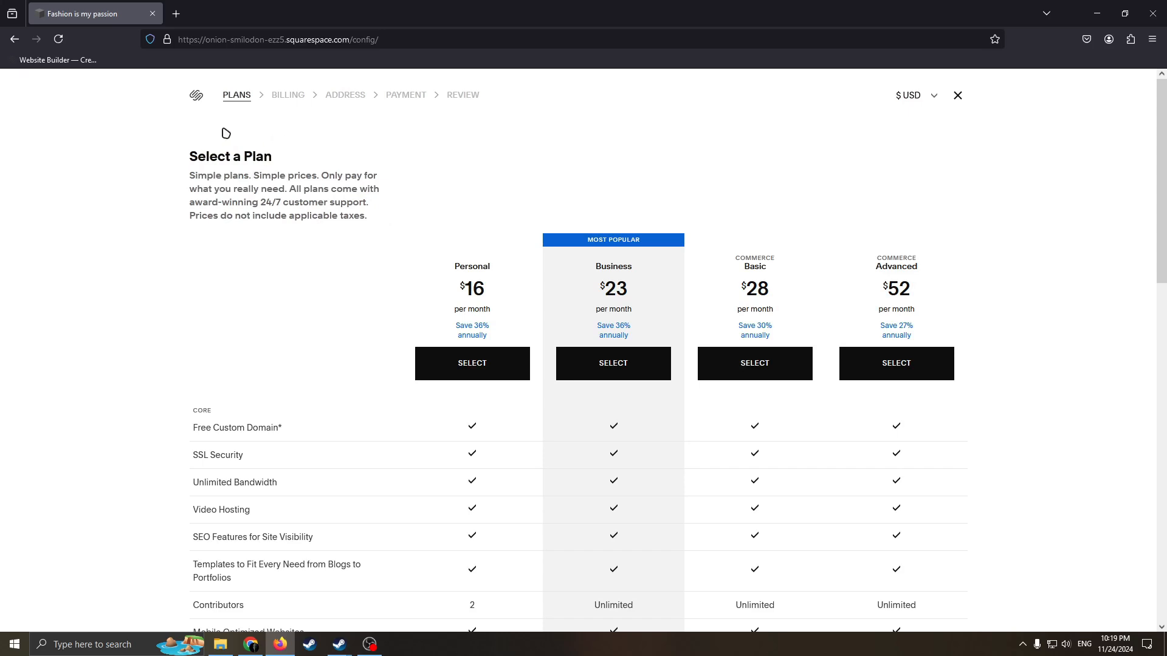
drag(234, 152, 302, 162)
click(239, 162)
scroll(679, 328, down, 3)
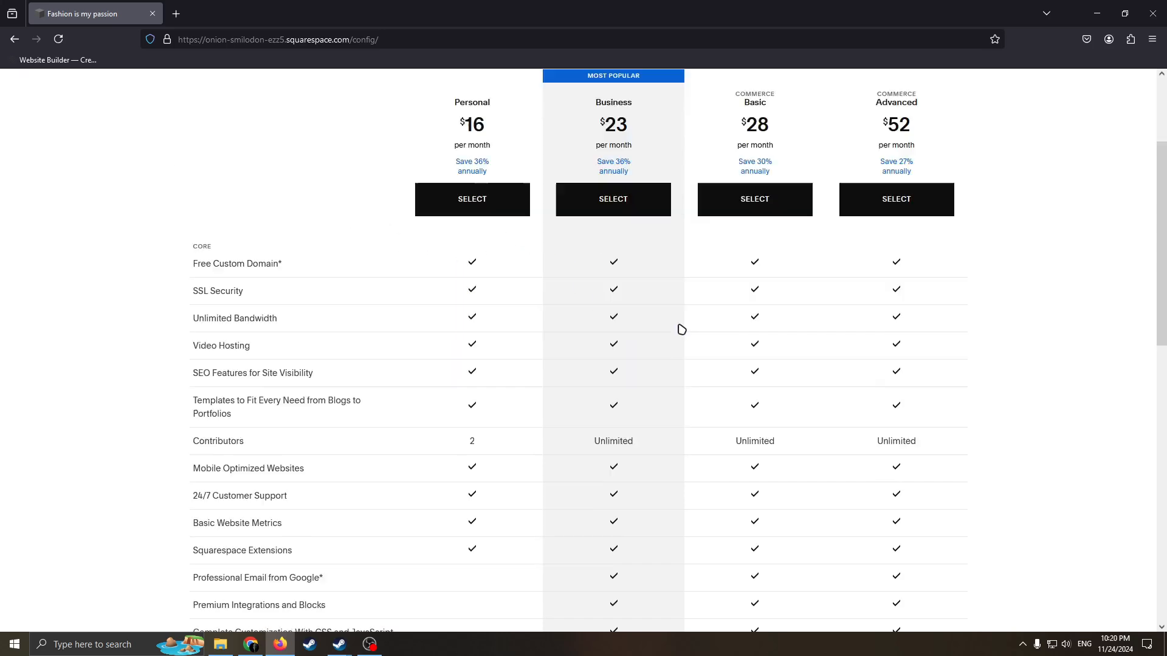
scroll(777, 364, down, 1)
scroll(1117, 388, up, 3)
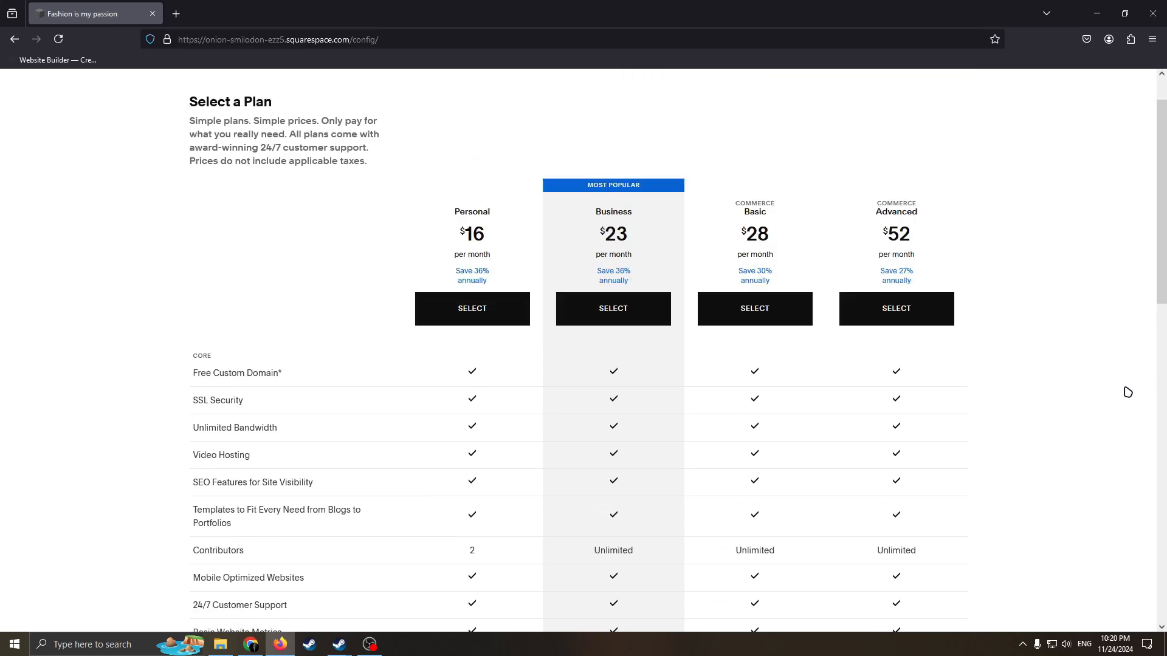
scroll(999, 360, down, 1)
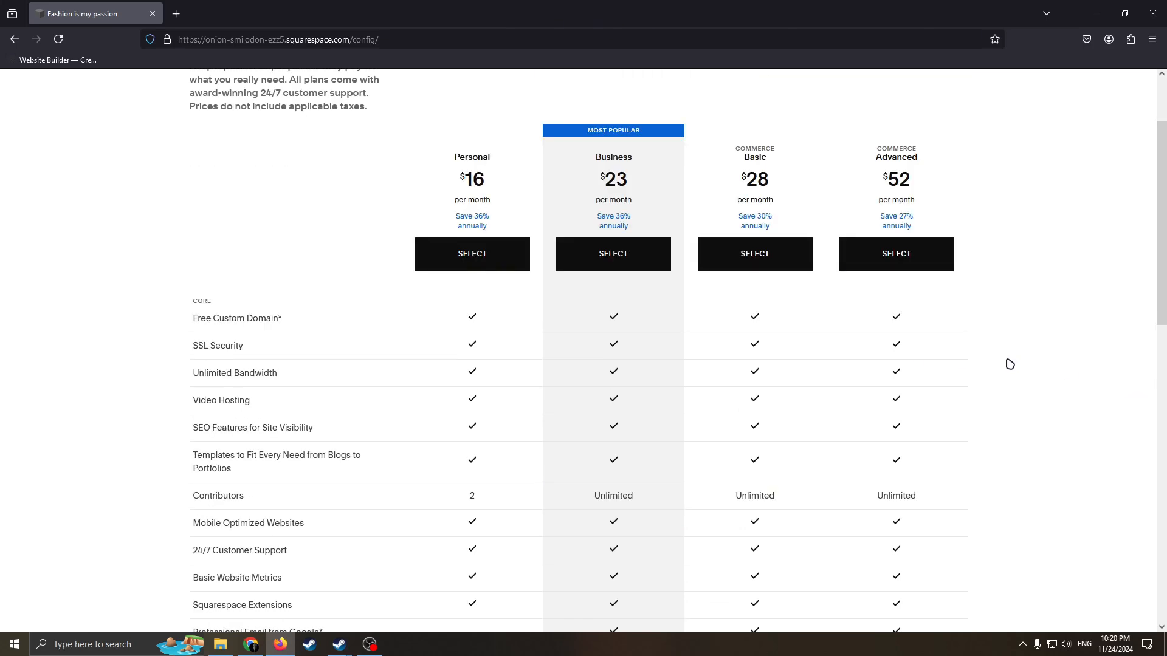
scroll(1009, 364, down, 1)
scroll(992, 336, down, 1)
scroll(990, 347, up, 1)
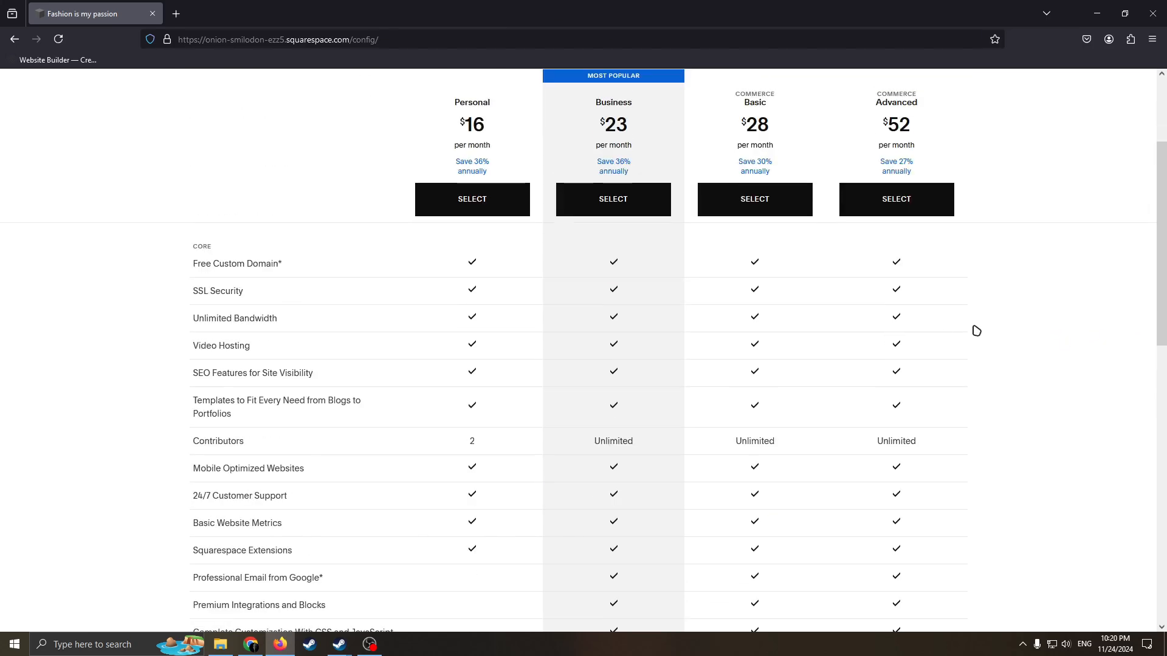
scroll(976, 330, up, 1)
scroll(867, 417, down, 3)
scroll(846, 391, up, 3)
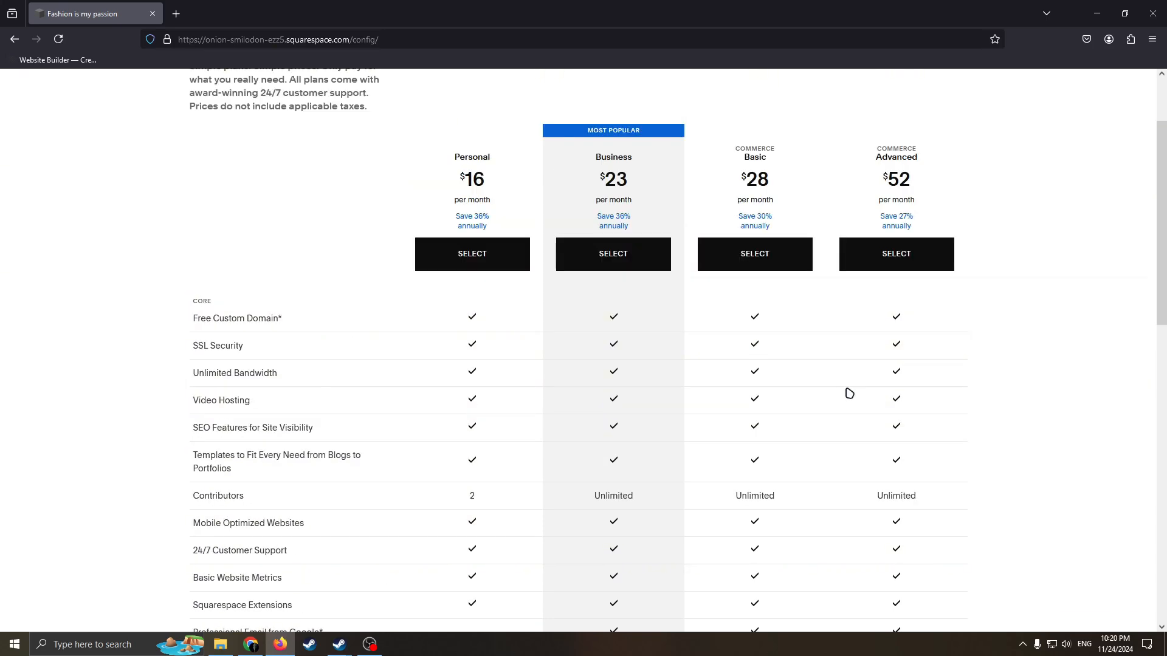
scroll(839, 396, up, 2)
scroll(932, 375, down, 6)
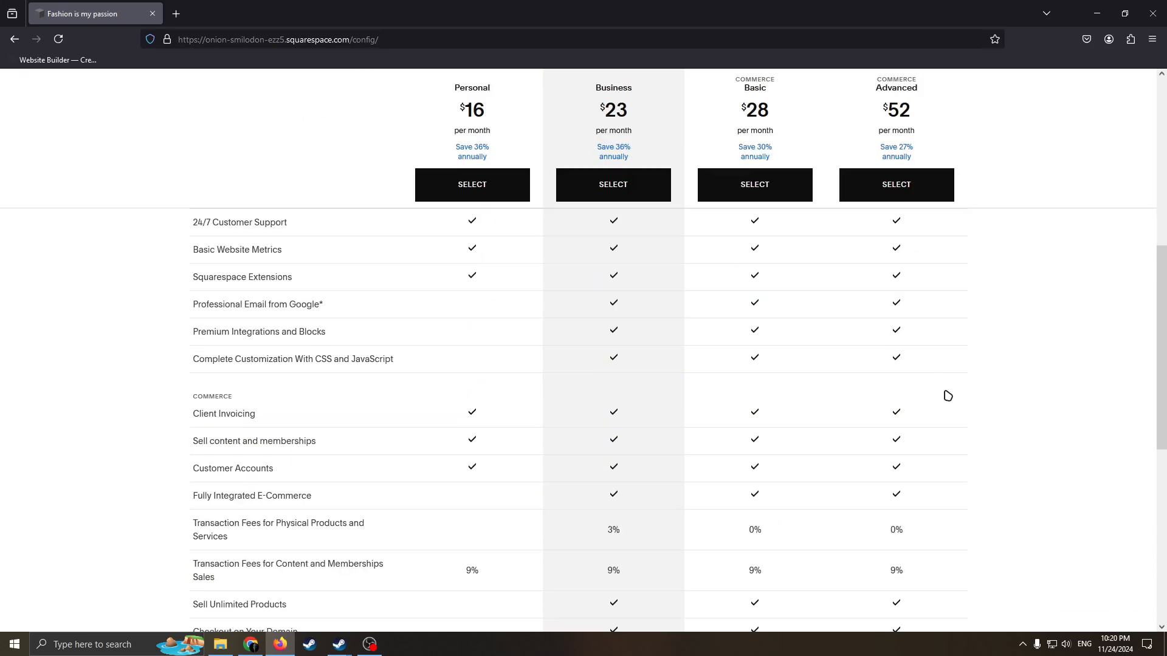
scroll(943, 391, up, 8)
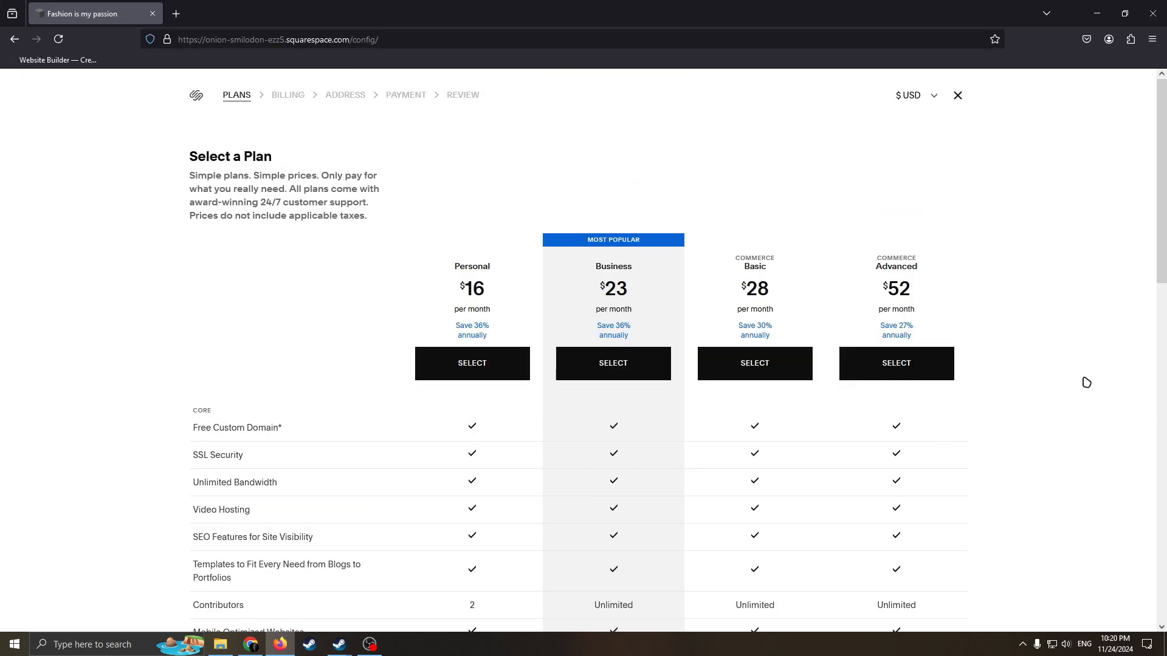
Step: Compare the Personal, Business, Basic and Advanced plans and their monthly prices
drag(479, 266, 458, 281)
drag(596, 266, 662, 267)
click(784, 266)
drag(936, 266, 852, 265)
click(892, 266)
drag(761, 260, 829, 273)
drag(730, 270, 943, 260)
drag(662, 243, 566, 284)
click(619, 240)
scroll(880, 367, down, 3)
scroll(982, 289, up, 3)
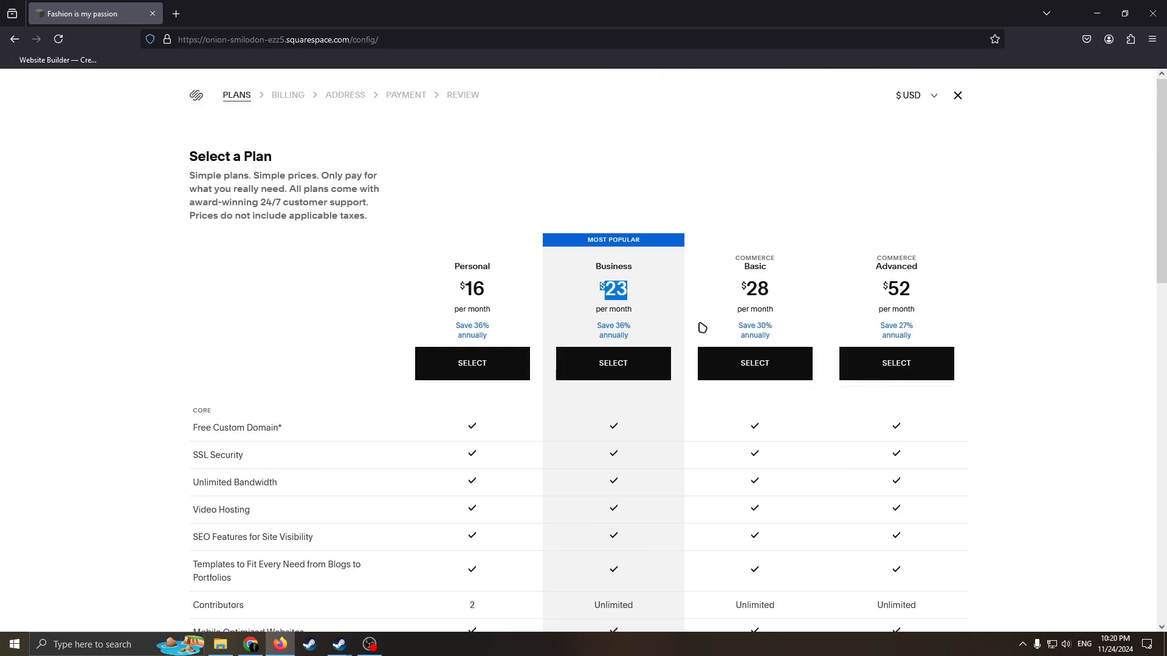